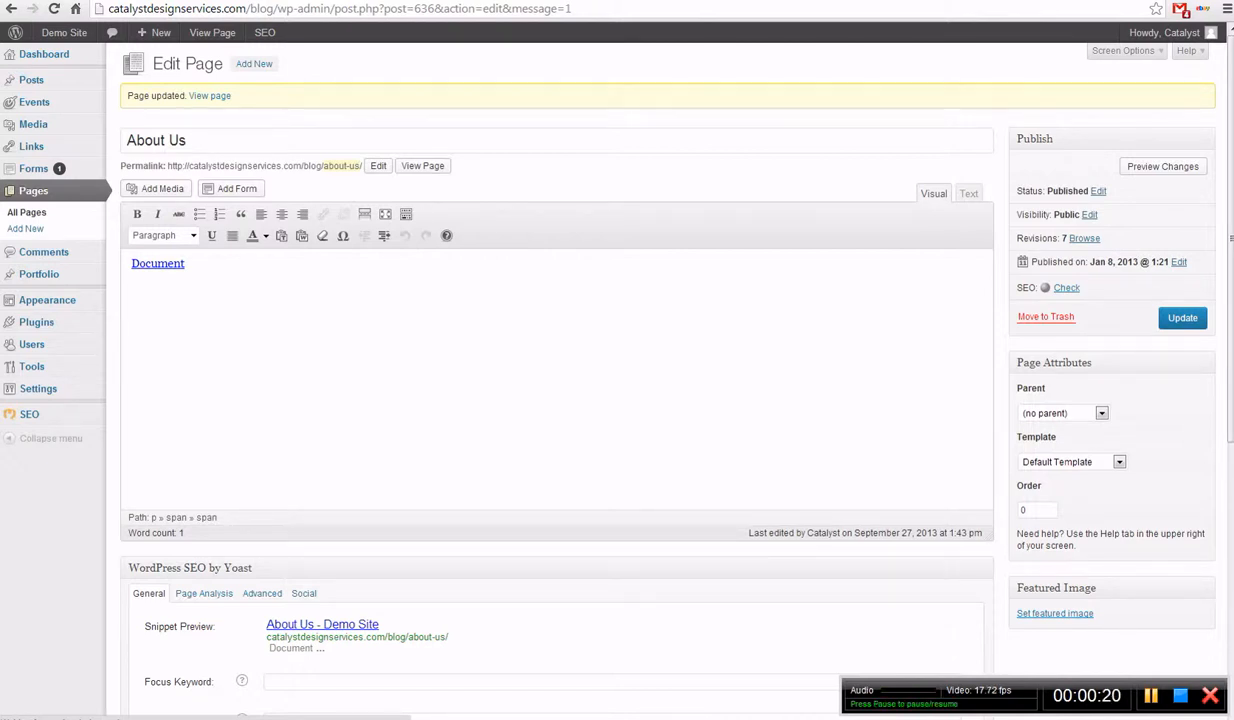
Step: Set the About Us page's SEO focus keyword to "Austin Condos" and review where the keyword is found
{"action": "scroll", "coordinate": [611, 352], "scroll_direction": "down", "scroll_amount": 3}
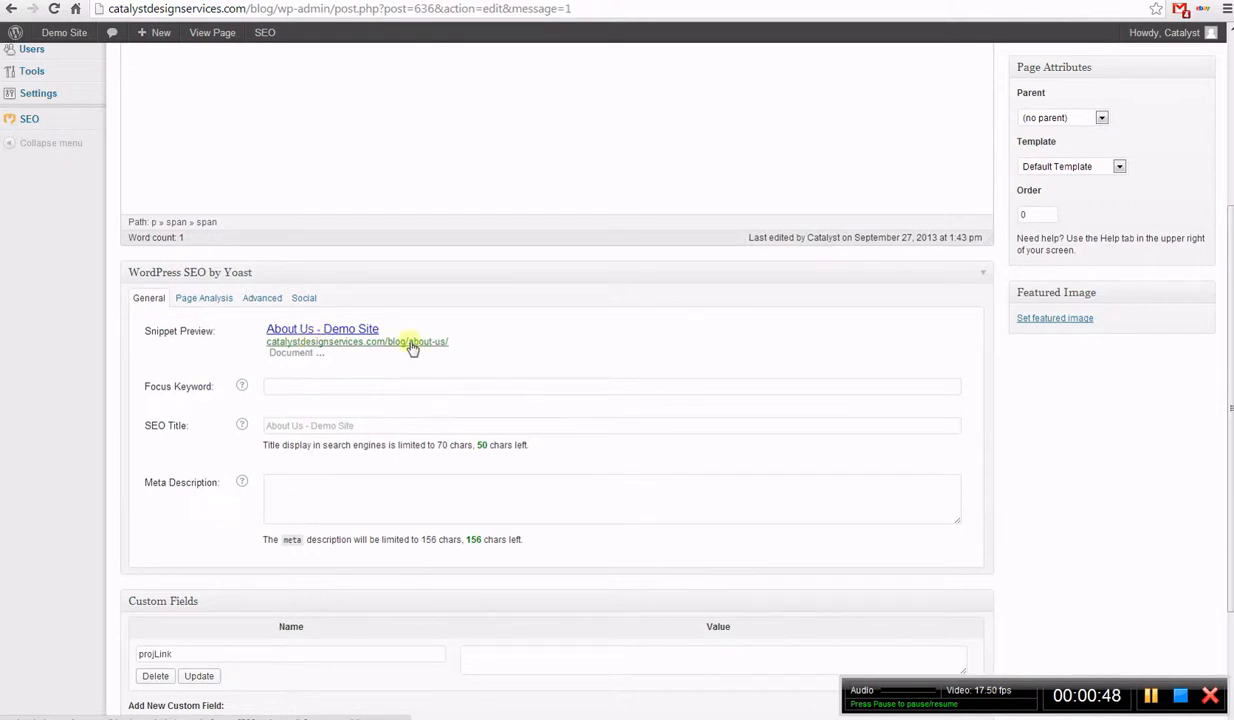
{"action": "left_click_drag", "start_coordinate": [268, 352], "coordinate": [349, 352]}
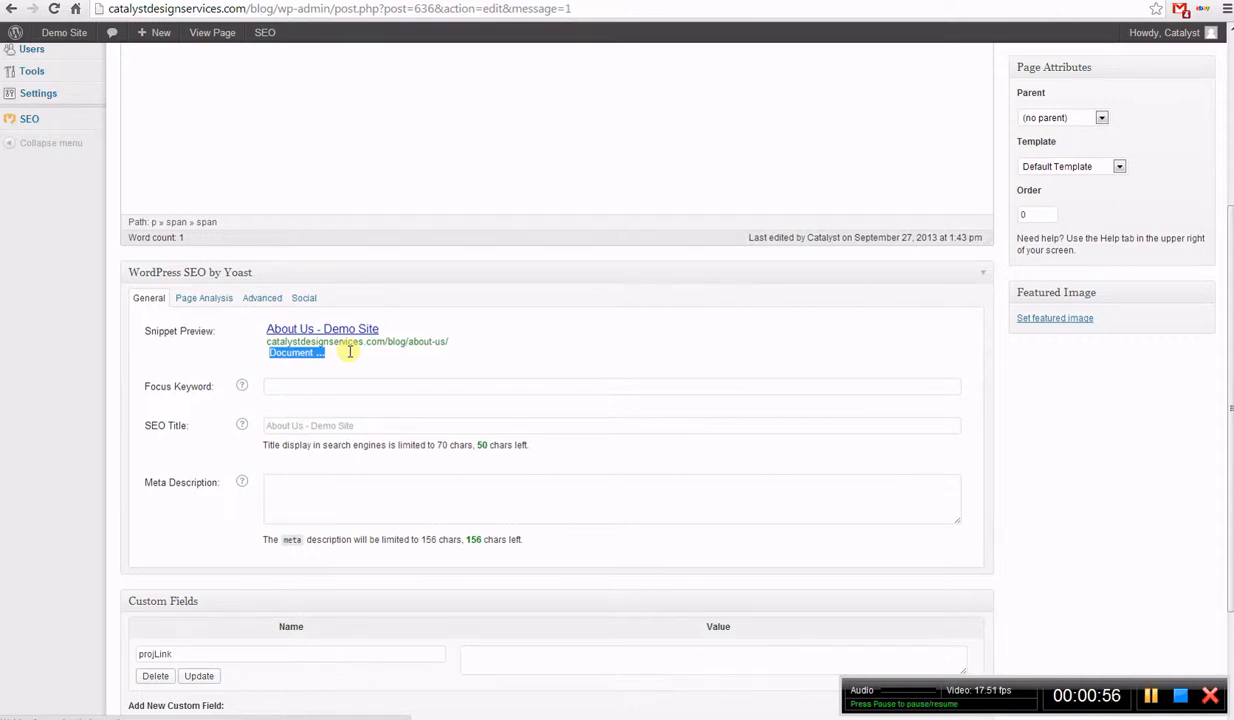
{"action": "left_click", "coordinate": [497, 362]}
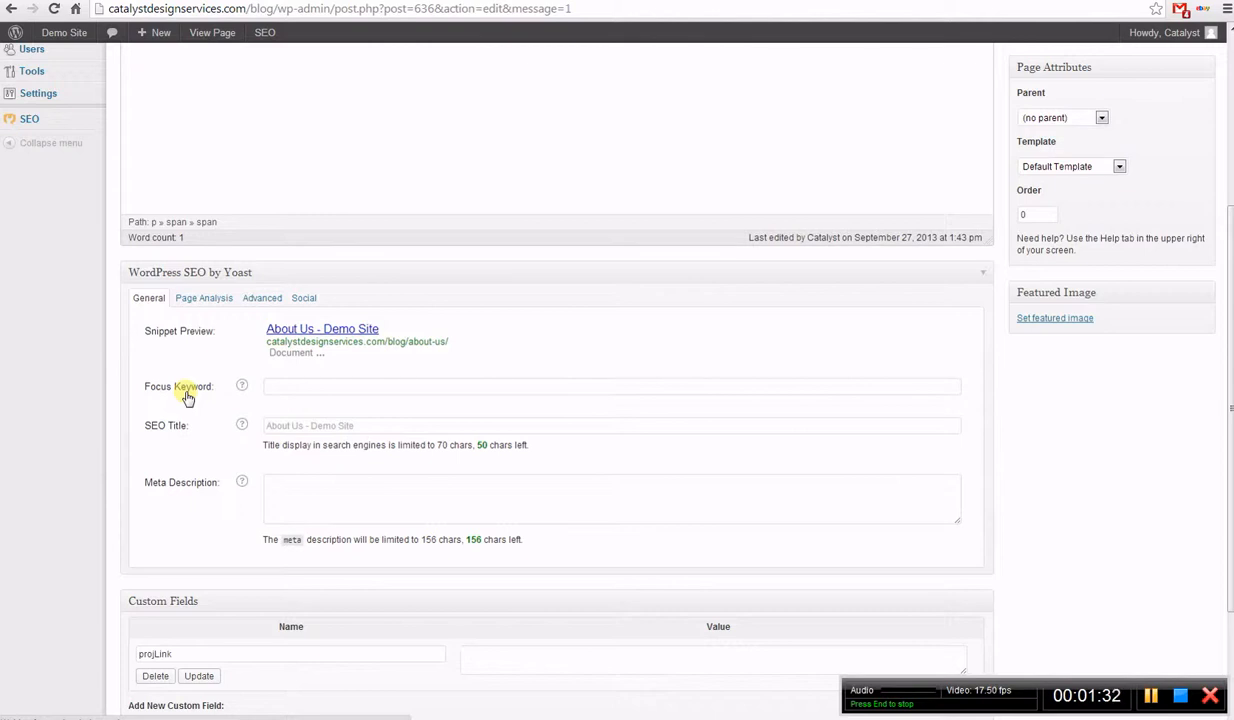
{"action": "left_click", "coordinate": [287, 392]}
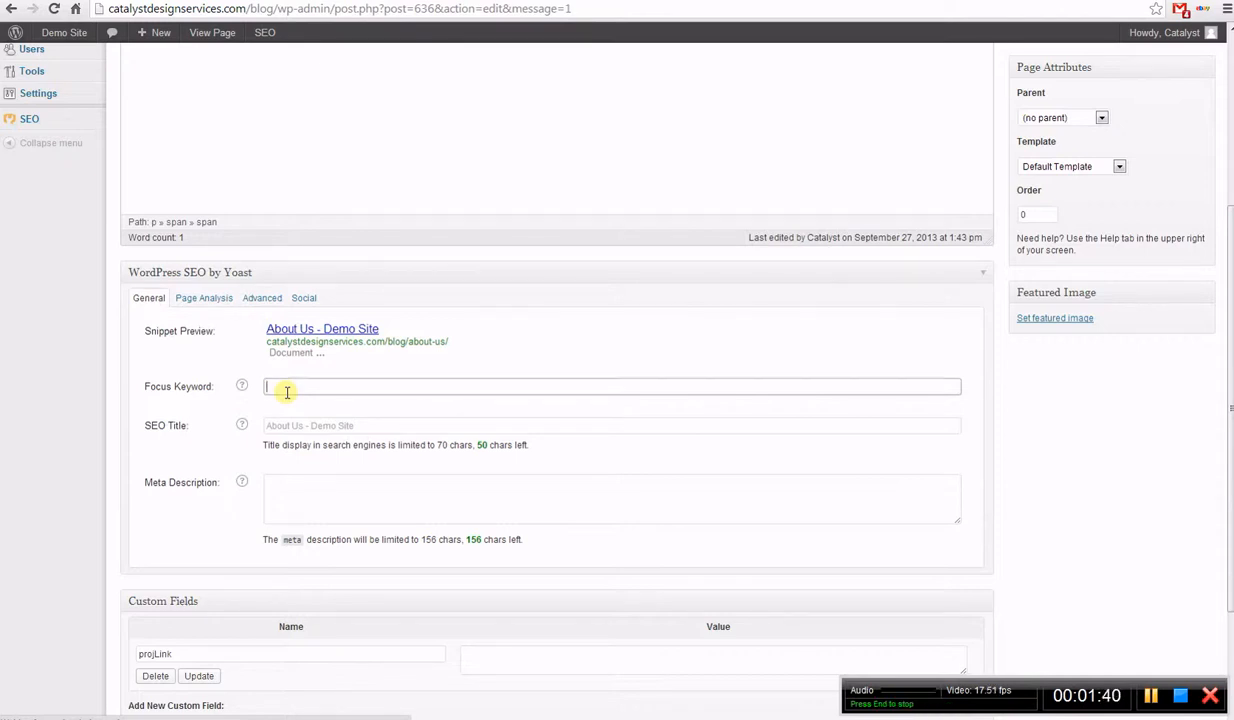
{"action": "type", "text": "Austin Condos"}
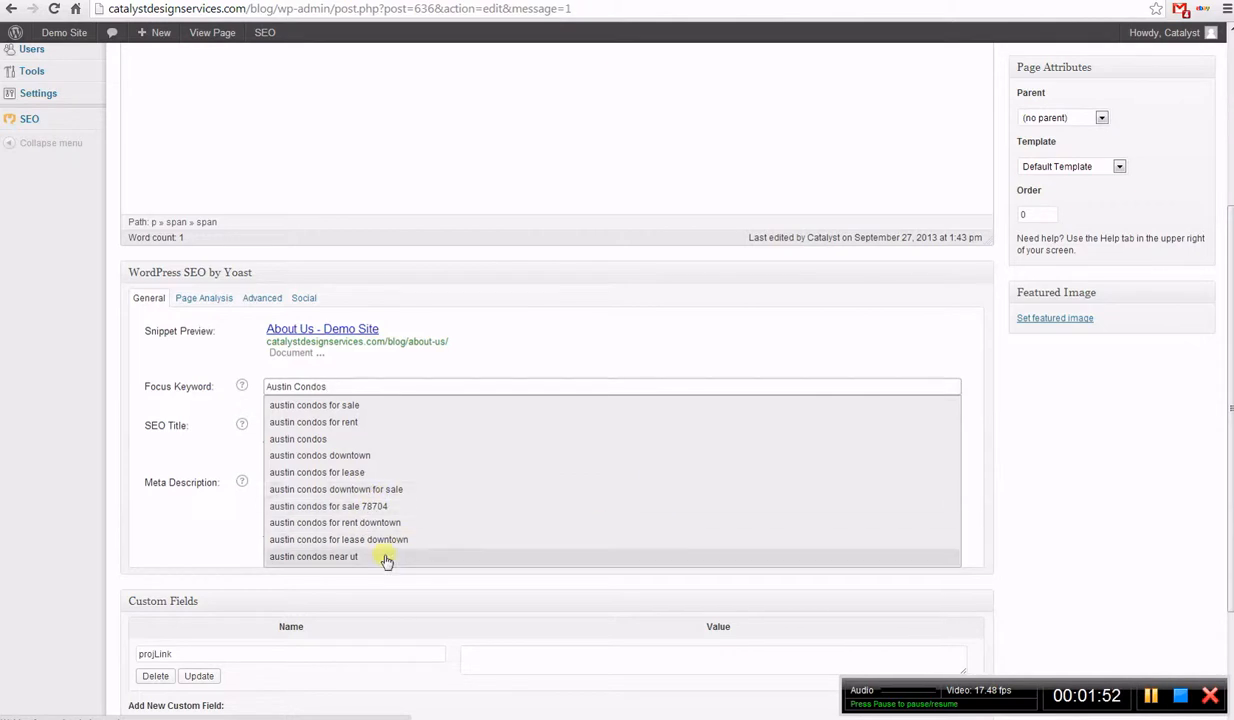
{"action": "left_click", "coordinate": [952, 453]}
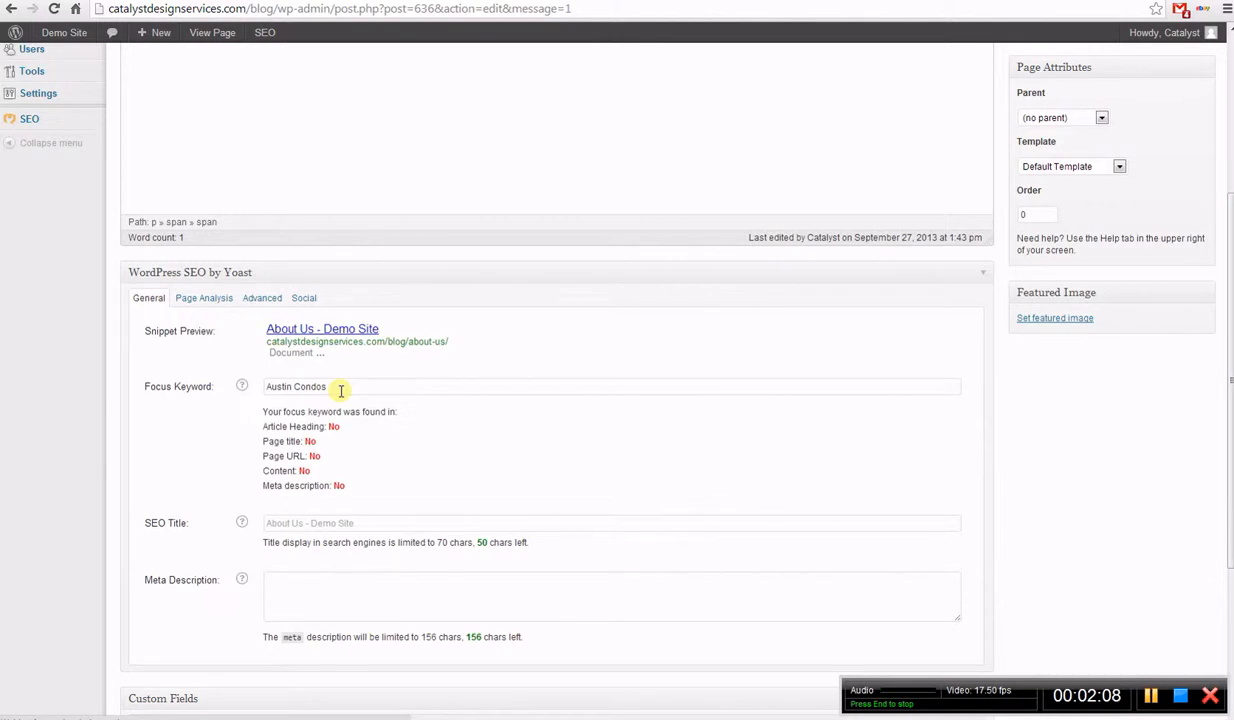
{"action": "left_click_drag", "start_coordinate": [268, 436], "coordinate": [358, 487]}
{"action": "left_click", "coordinate": [358, 487]}
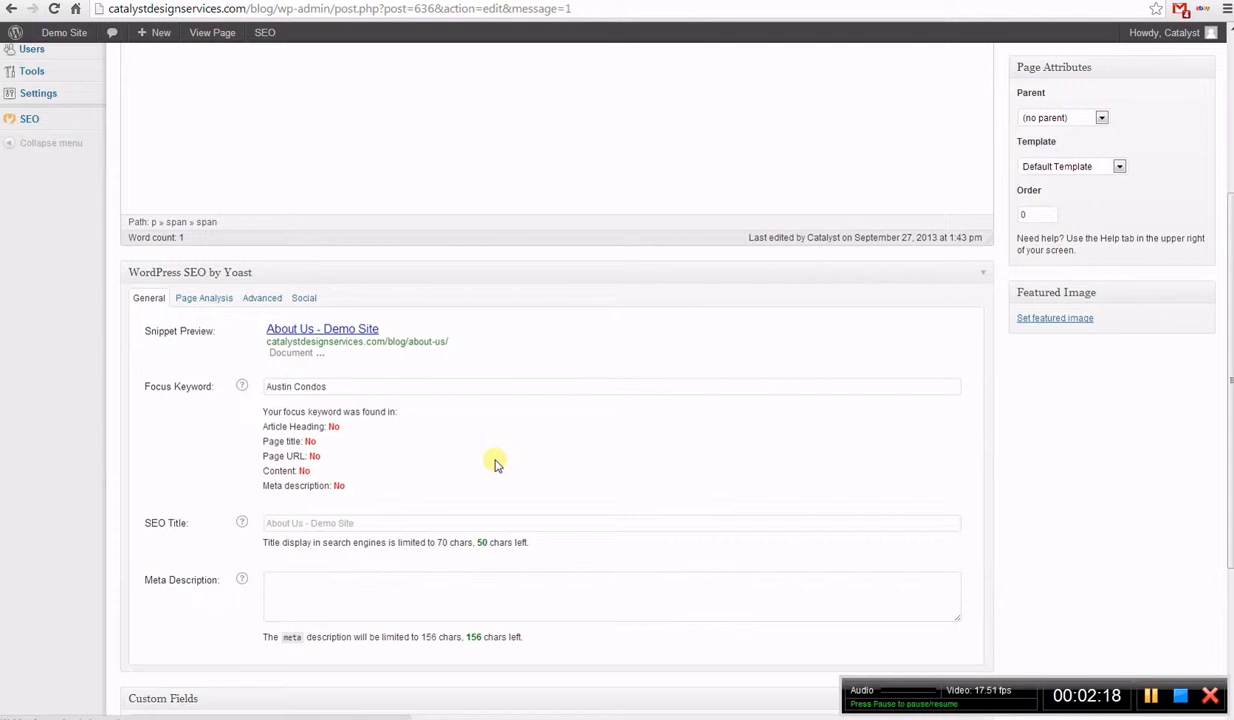
Step: Change the page title to "Austin Condos" and check the focus keyword results for article heading and page title
{"action": "left_click_drag", "start_coordinate": [262, 430], "coordinate": [339, 426]}
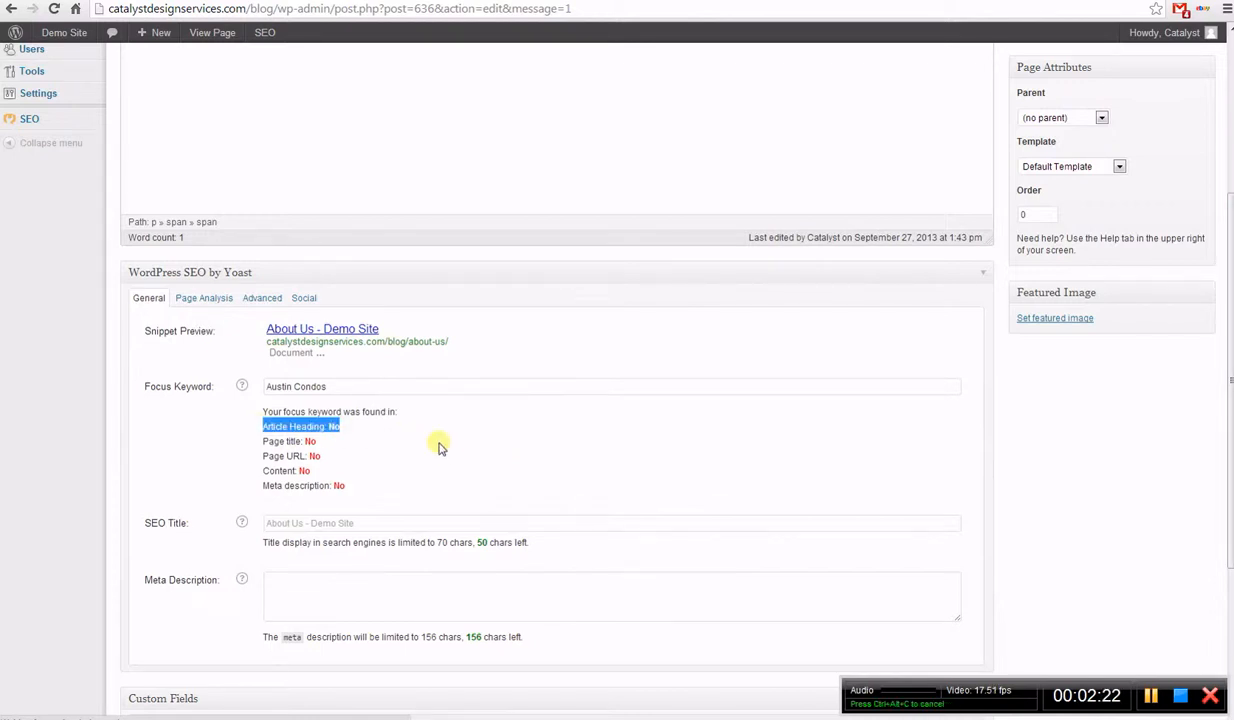
{"action": "scroll", "coordinate": [372, 441], "scroll_direction": "up", "scroll_amount": 3}
{"action": "left_click_drag", "start_coordinate": [188, 140], "coordinate": [43, 142]}
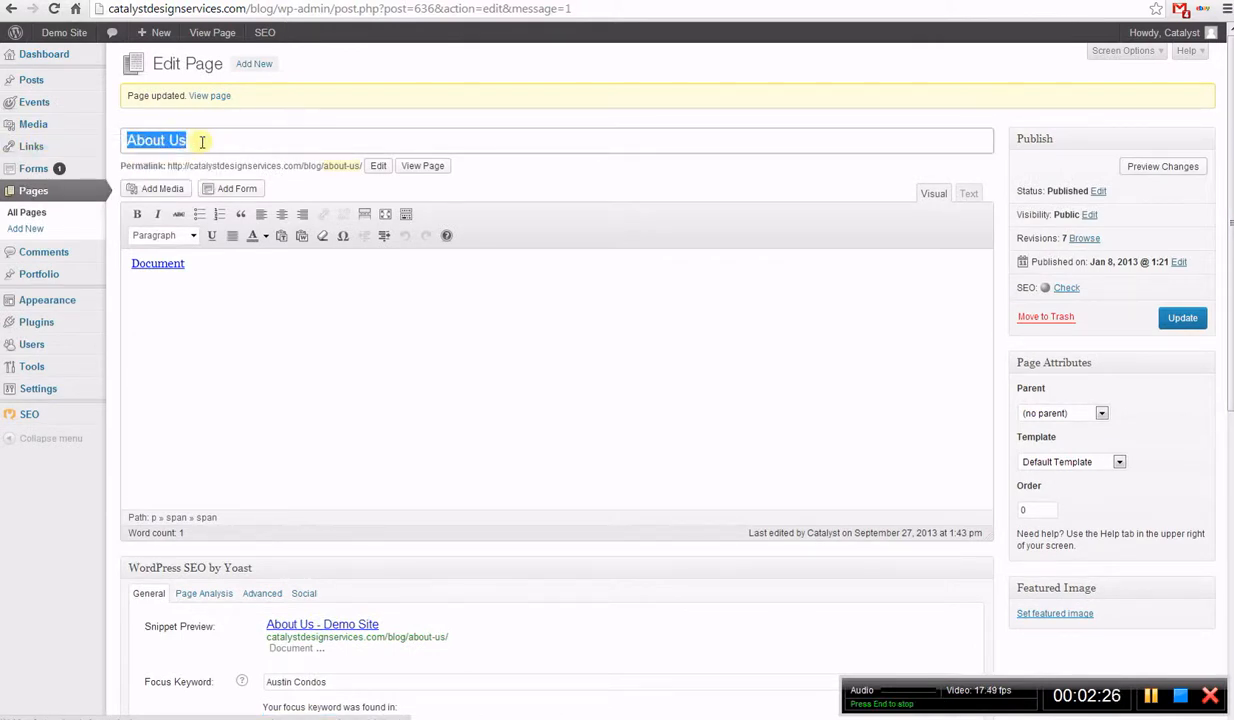
{"action": "type", "text": "Austi"}
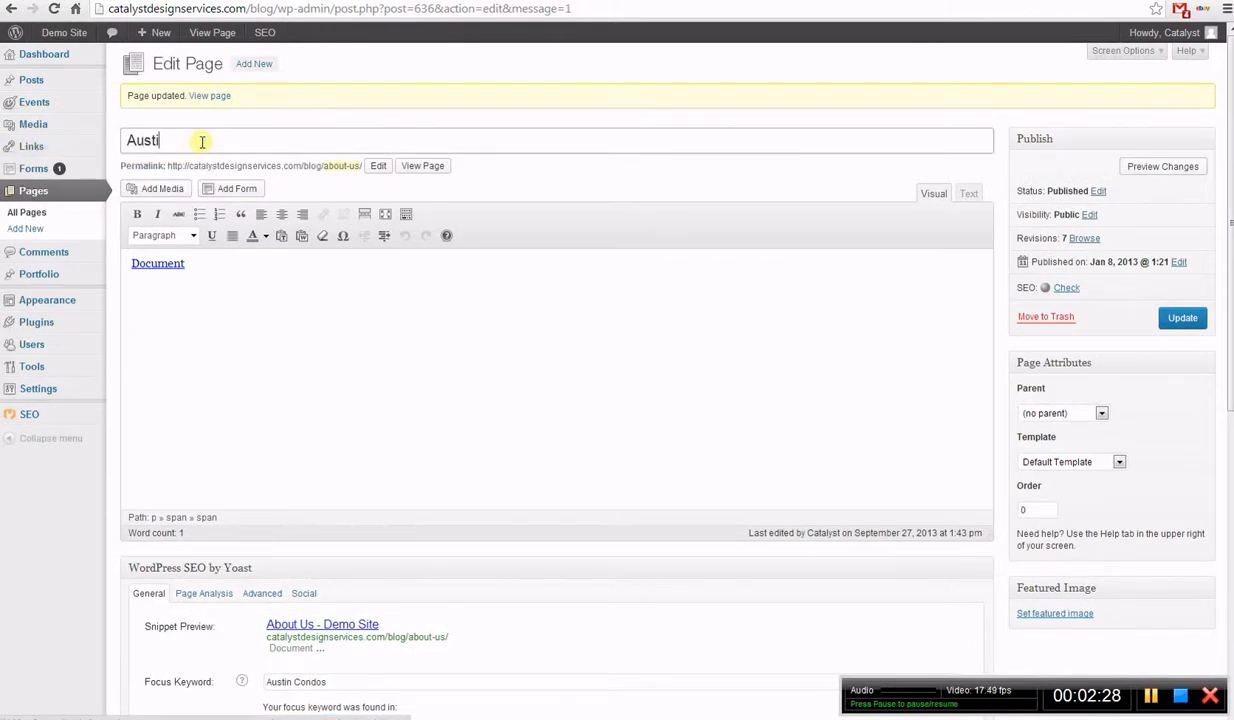
{"action": "type", "text": "n Condos"}
{"action": "left_click", "coordinate": [470, 410]}
{"action": "scroll", "coordinate": [474, 411], "scroll_direction": "down", "scroll_amount": 2}
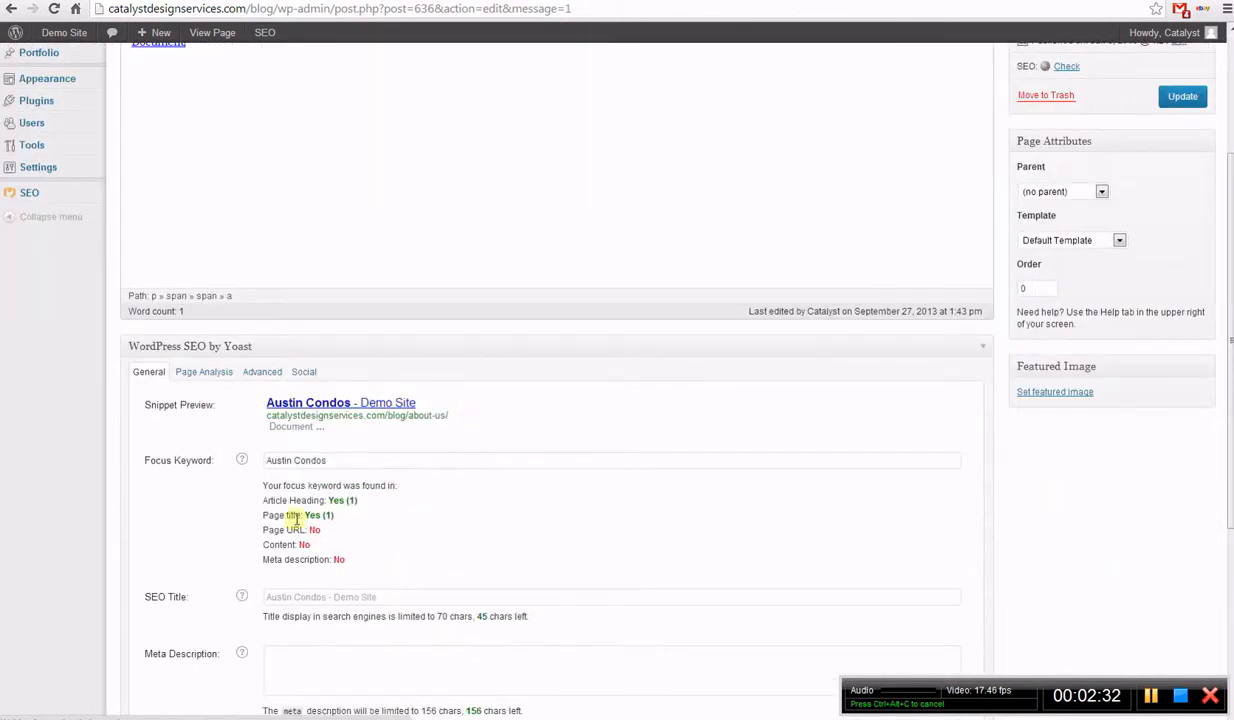
{"action": "left_click_drag", "start_coordinate": [263, 502], "coordinate": [377, 517]}
{"action": "left_click", "coordinate": [359, 511]}
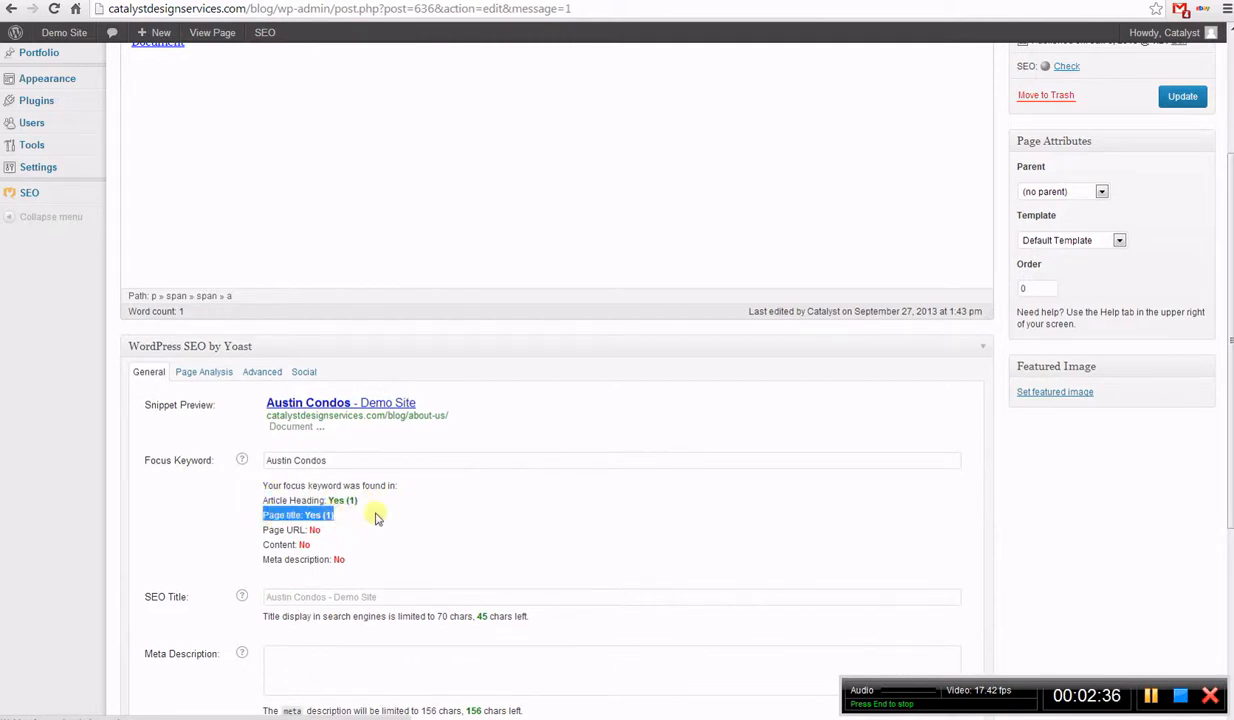
{"action": "left_click", "coordinate": [377, 517]}
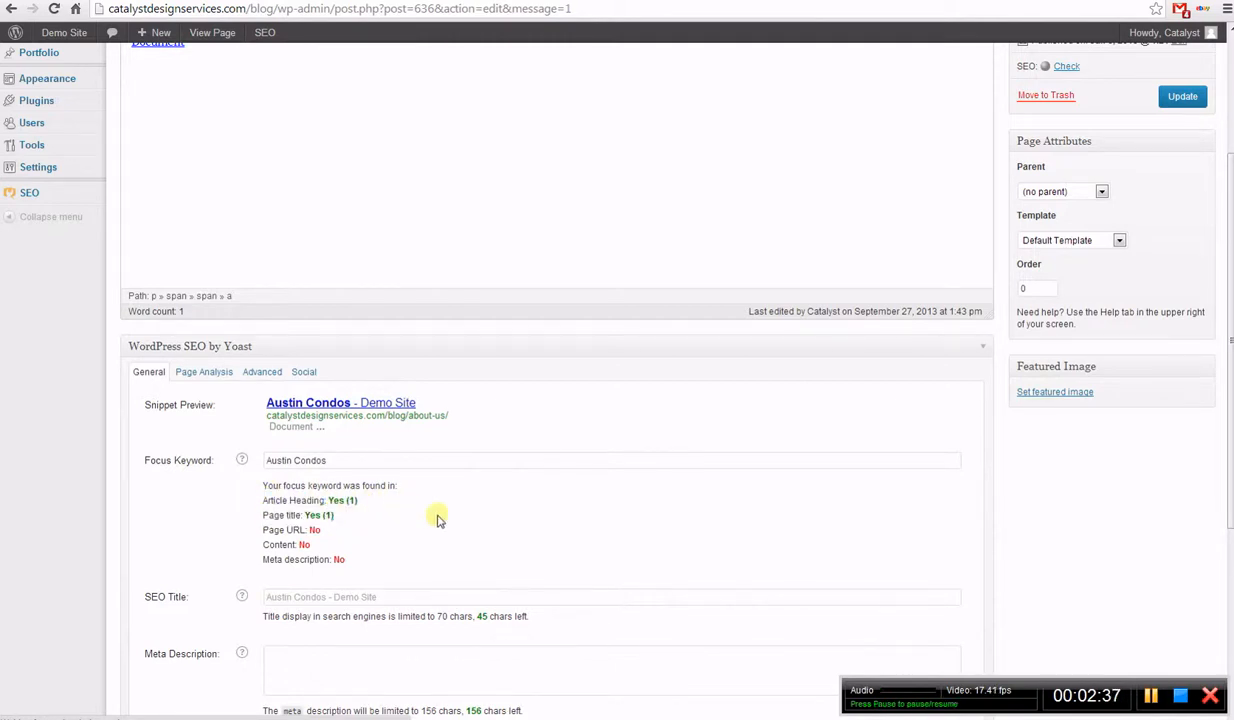
Step: Undo the page title change
{"action": "left_click", "coordinate": [322, 405]}
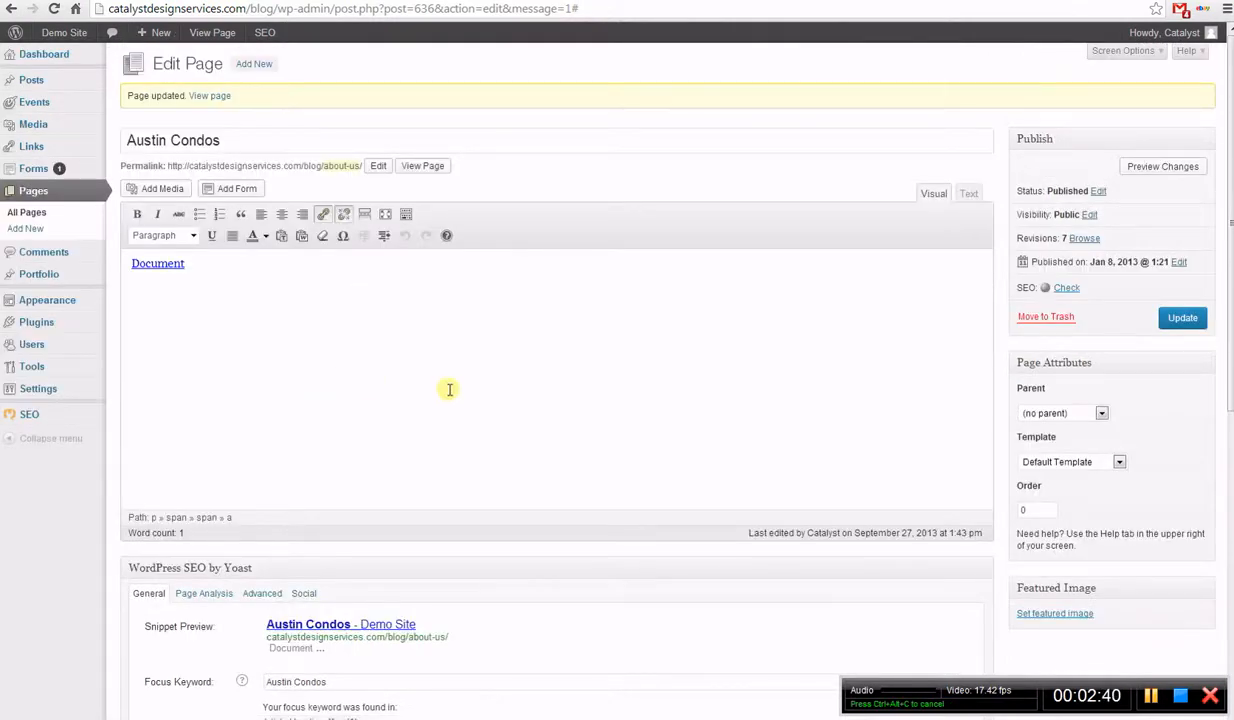
{"action": "left_click_drag", "start_coordinate": [242, 143], "coordinate": [12, 144]}
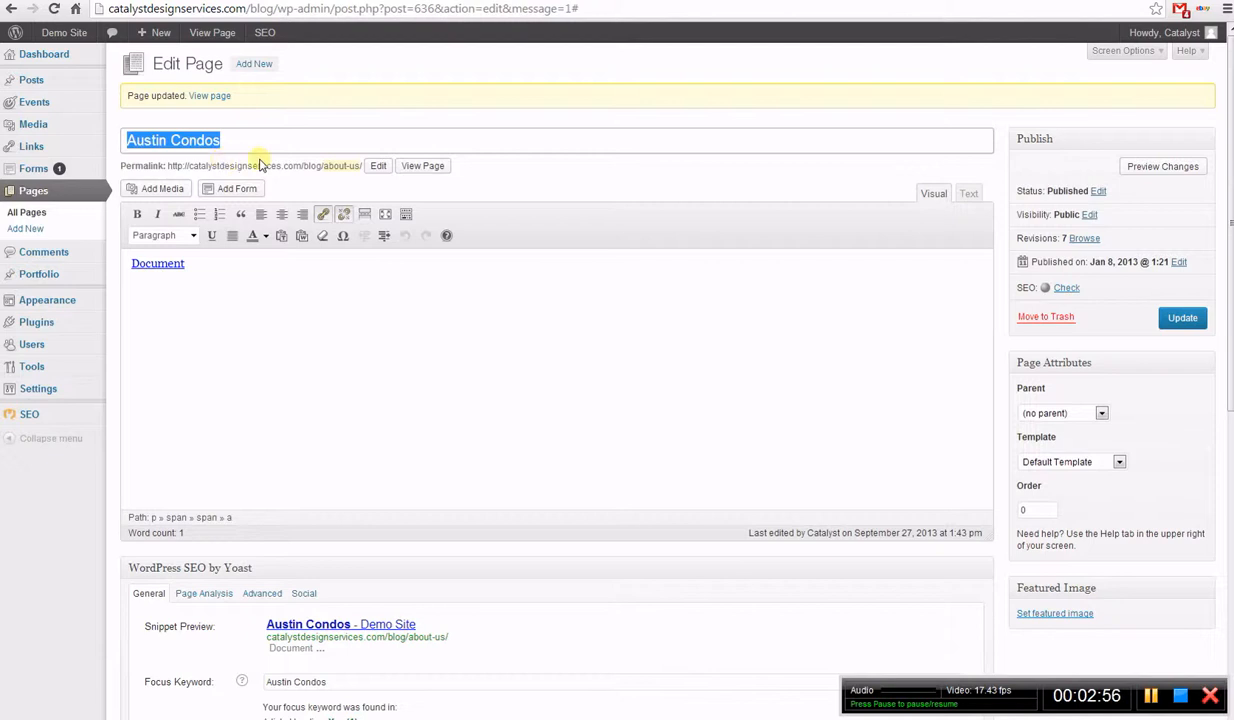
{"action": "key", "text": "ctrl+z"}
{"action": "left_click", "coordinate": [210, 139]}
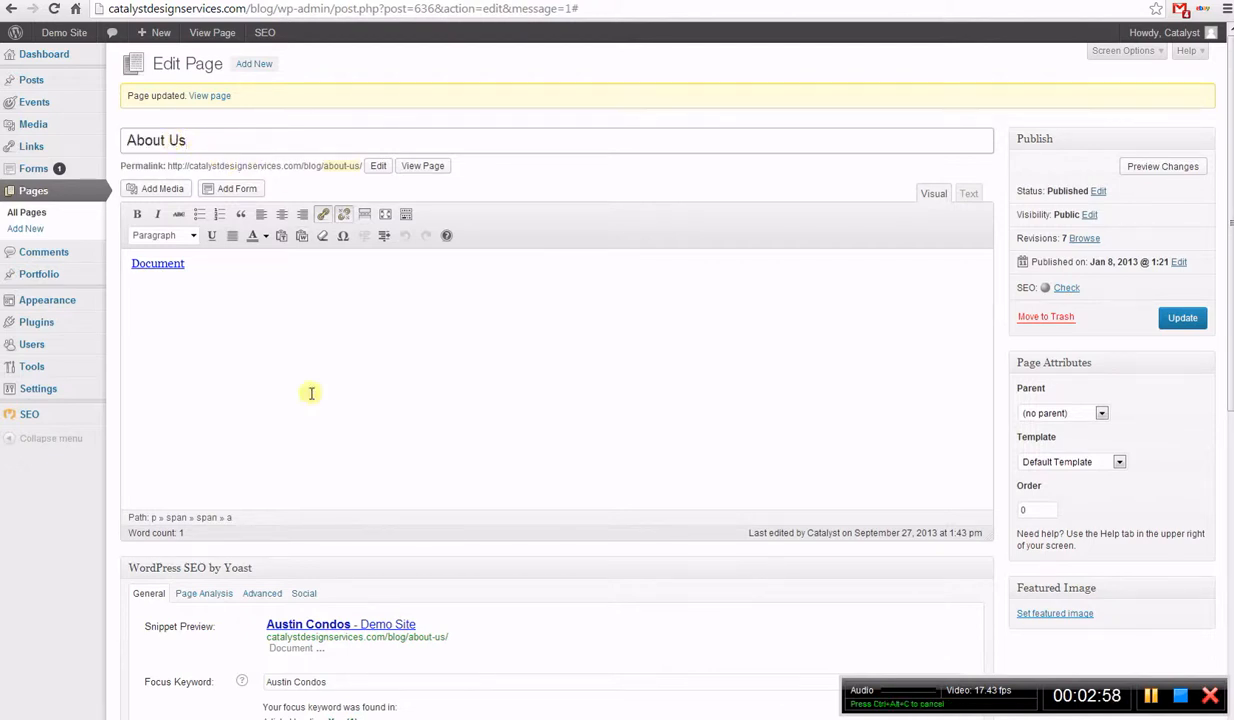
Step: Review the focus keyword results for the article heading, page title and page URL
{"action": "scroll", "coordinate": [311, 391], "scroll_direction": "down", "scroll_amount": 3}
{"action": "left_click_drag", "start_coordinate": [330, 387], "coordinate": [157, 364]}
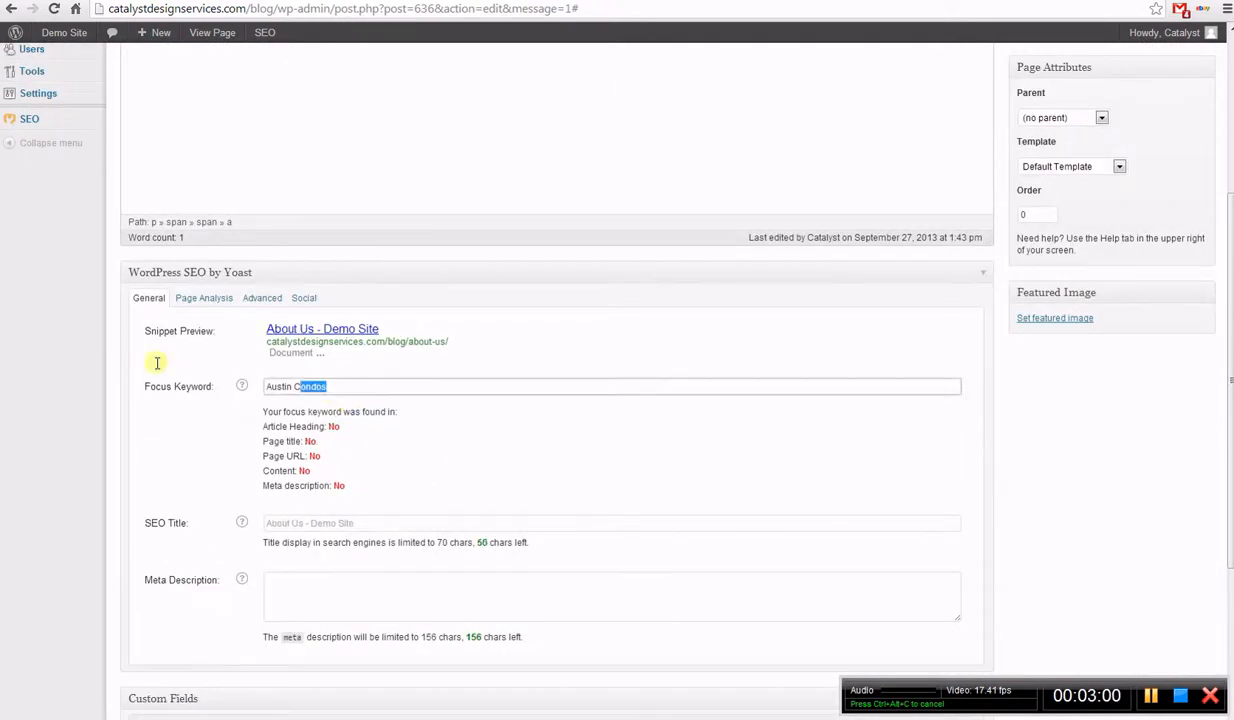
{"action": "left_click", "coordinate": [360, 383]}
{"action": "left_click_drag", "start_coordinate": [264, 427], "coordinate": [381, 441]}
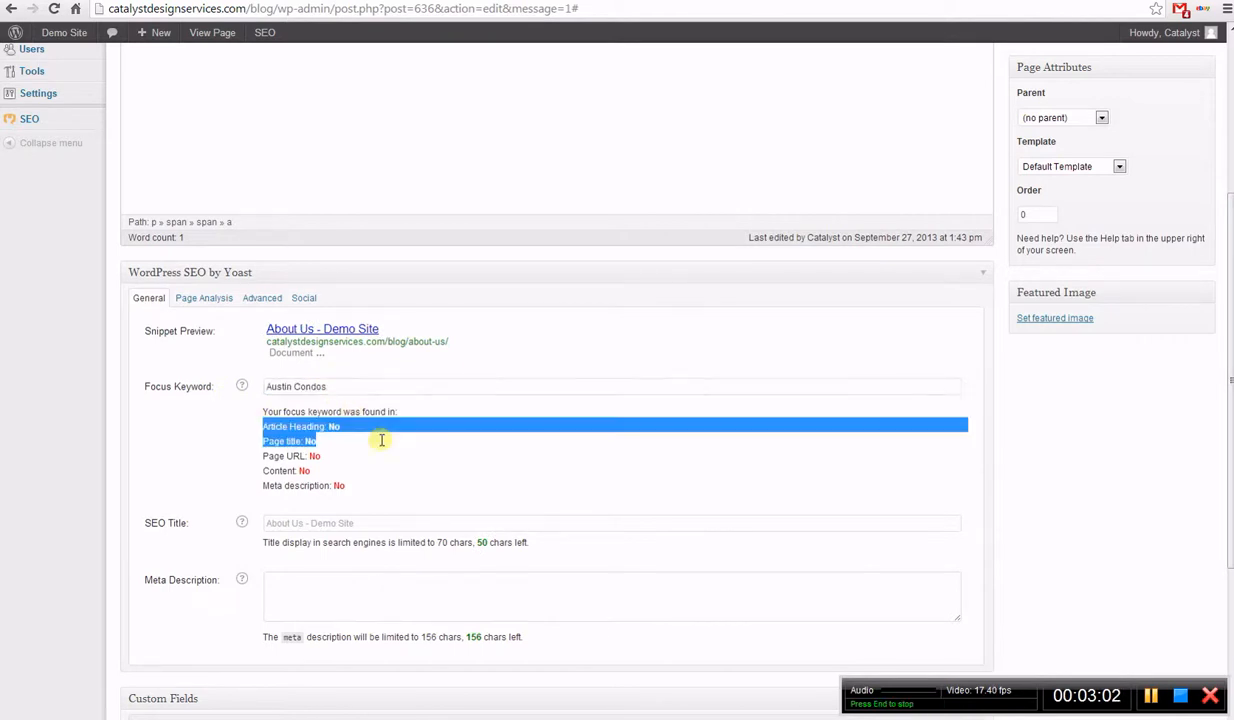
{"action": "left_click", "coordinate": [389, 447]}
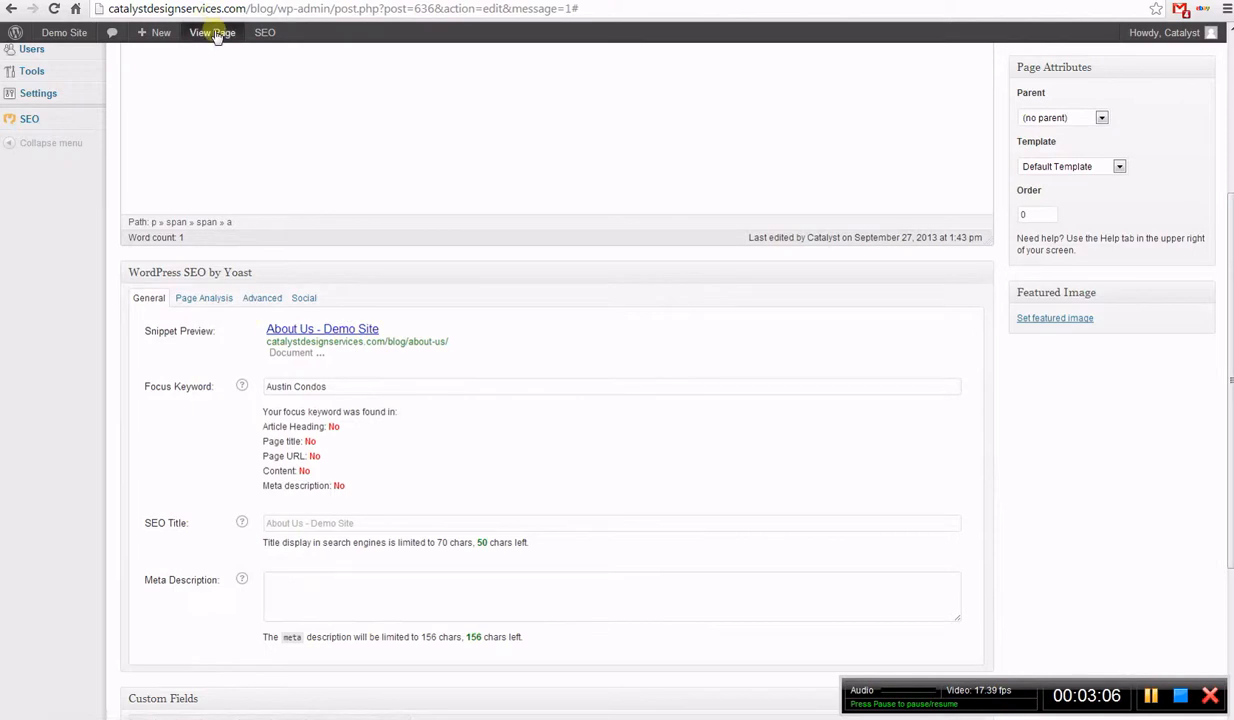
{"action": "left_click", "coordinate": [268, 523]}
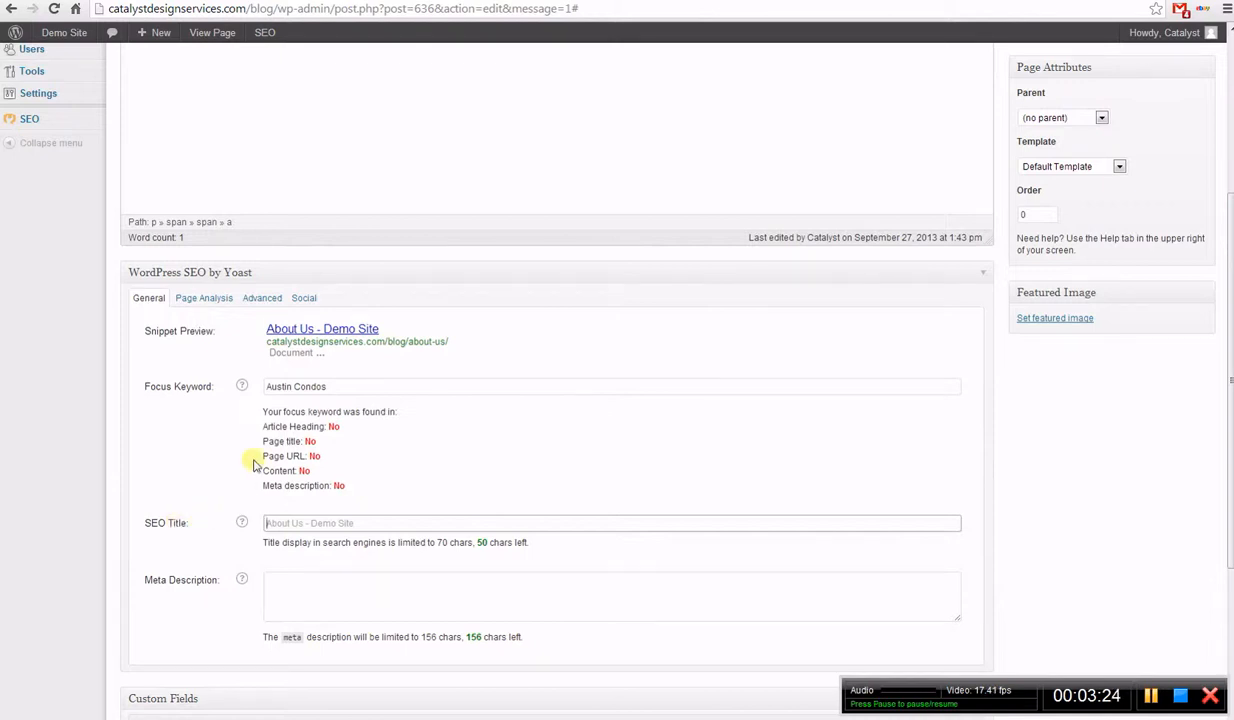
{"action": "left_click_drag", "start_coordinate": [262, 457], "coordinate": [305, 456]}
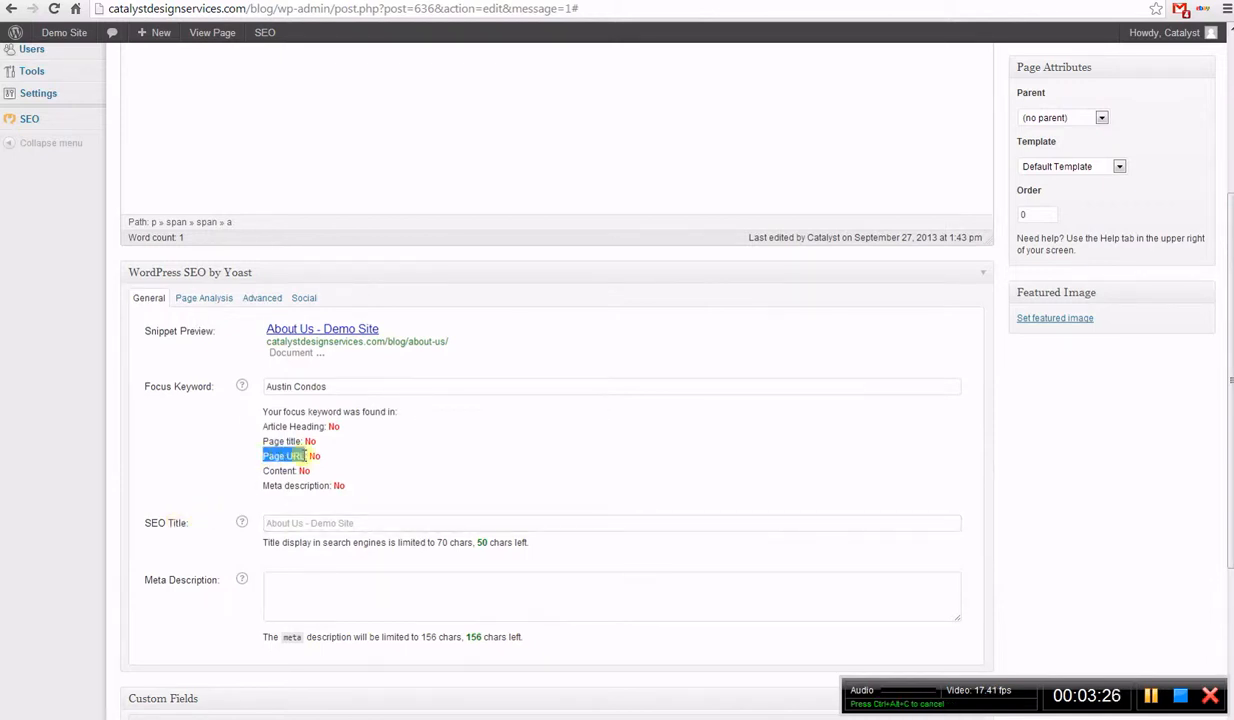
{"action": "left_click", "coordinate": [418, 468]}
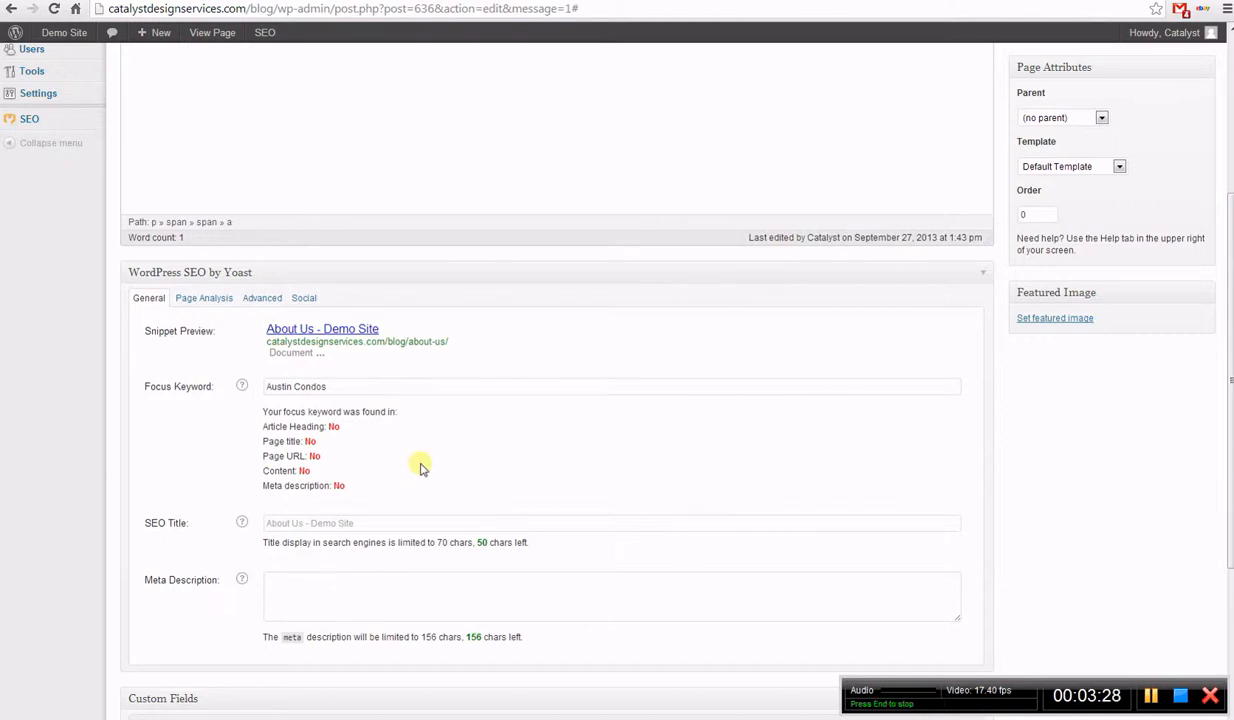
Step: Set the page's SEO title to "Austin Condos" and check its remaining character allowance
{"action": "left_click", "coordinate": [366, 525]}
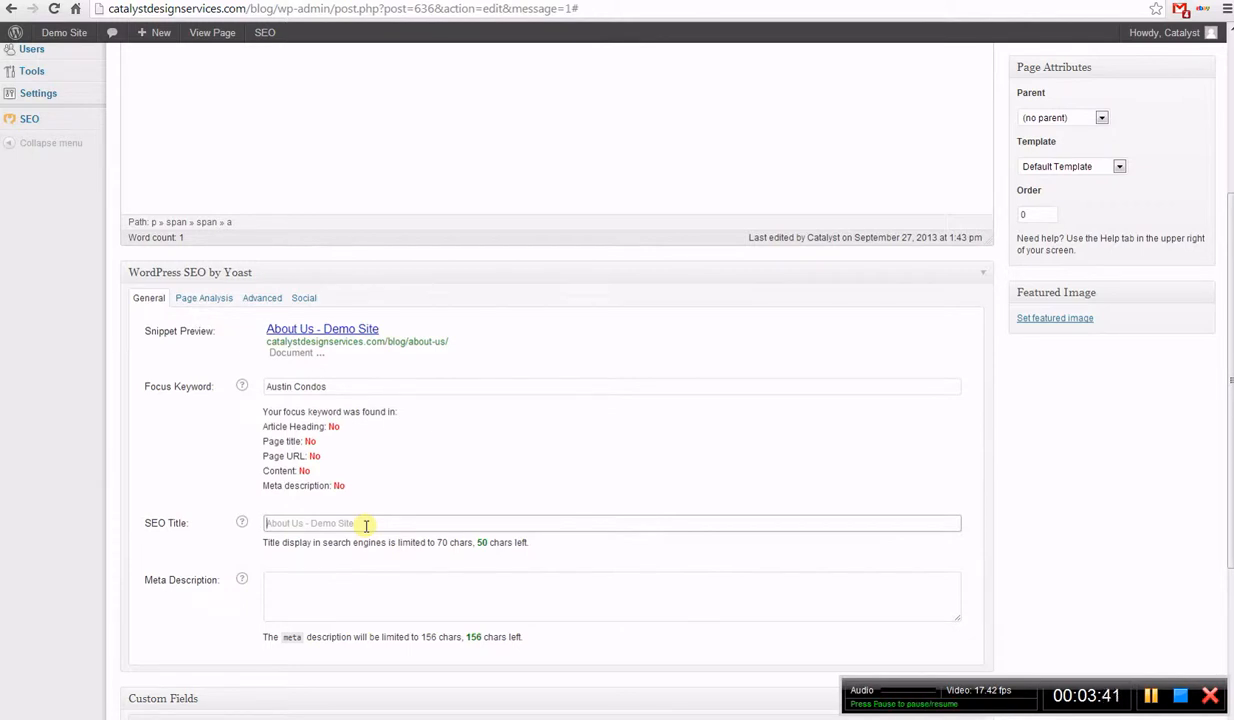
{"action": "type", "text": "Austin Condos"}
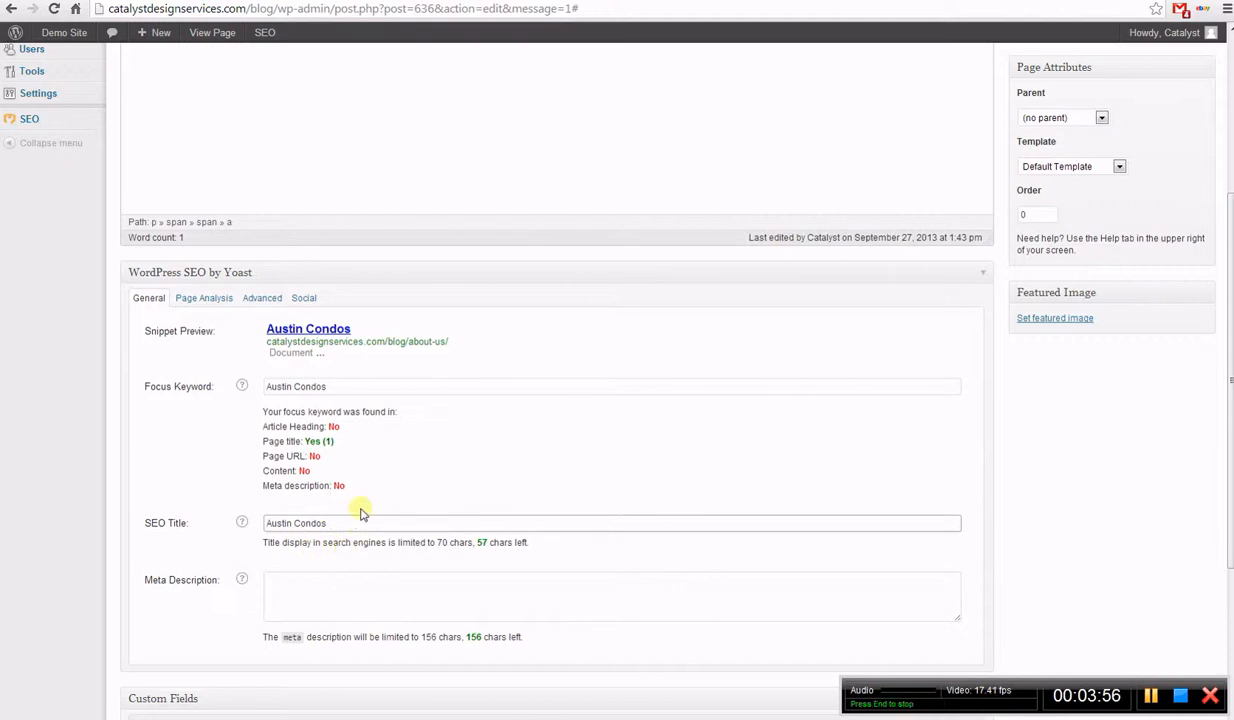
{"action": "left_click", "coordinate": [482, 543]}
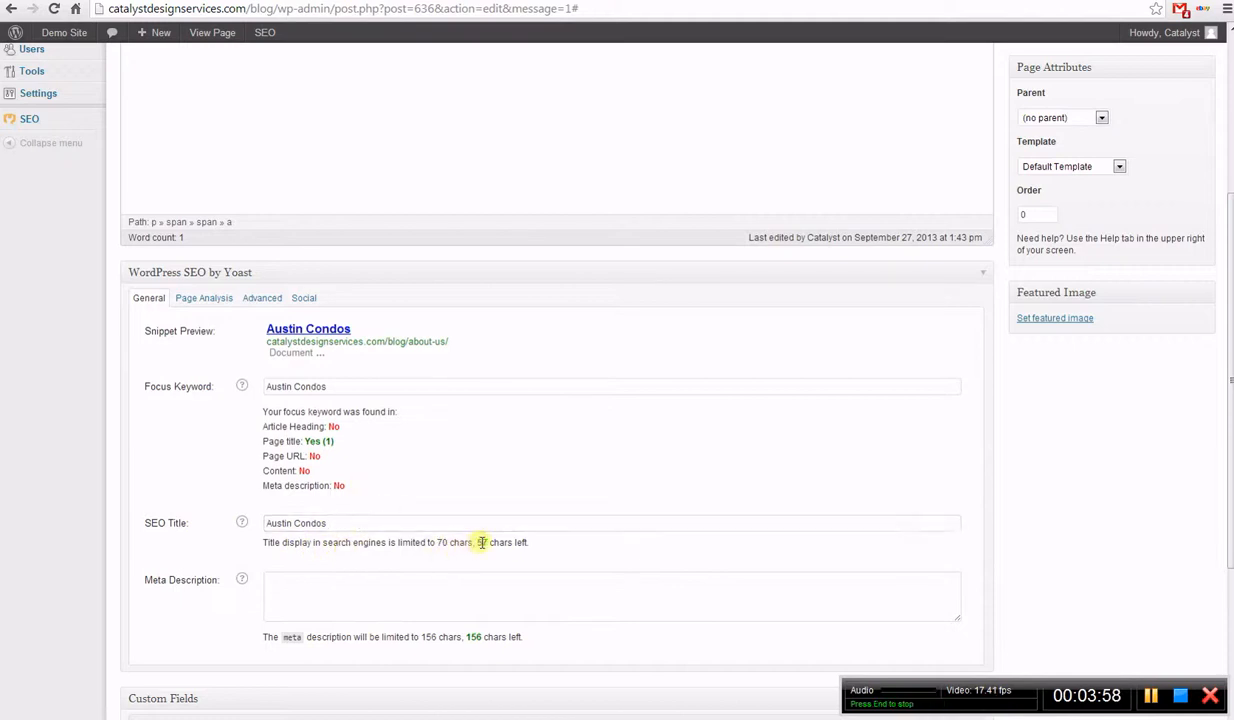
{"action": "mouse_move", "coordinate": [477, 543]}
{"action": "left_mouse_down"}
{"action": "mouse_move", "coordinate": [504, 543]}
{"action": "mouse_move", "coordinate": [488, 543]}
{"action": "left_mouse_up"}
{"action": "left_click", "coordinate": [494, 547]}
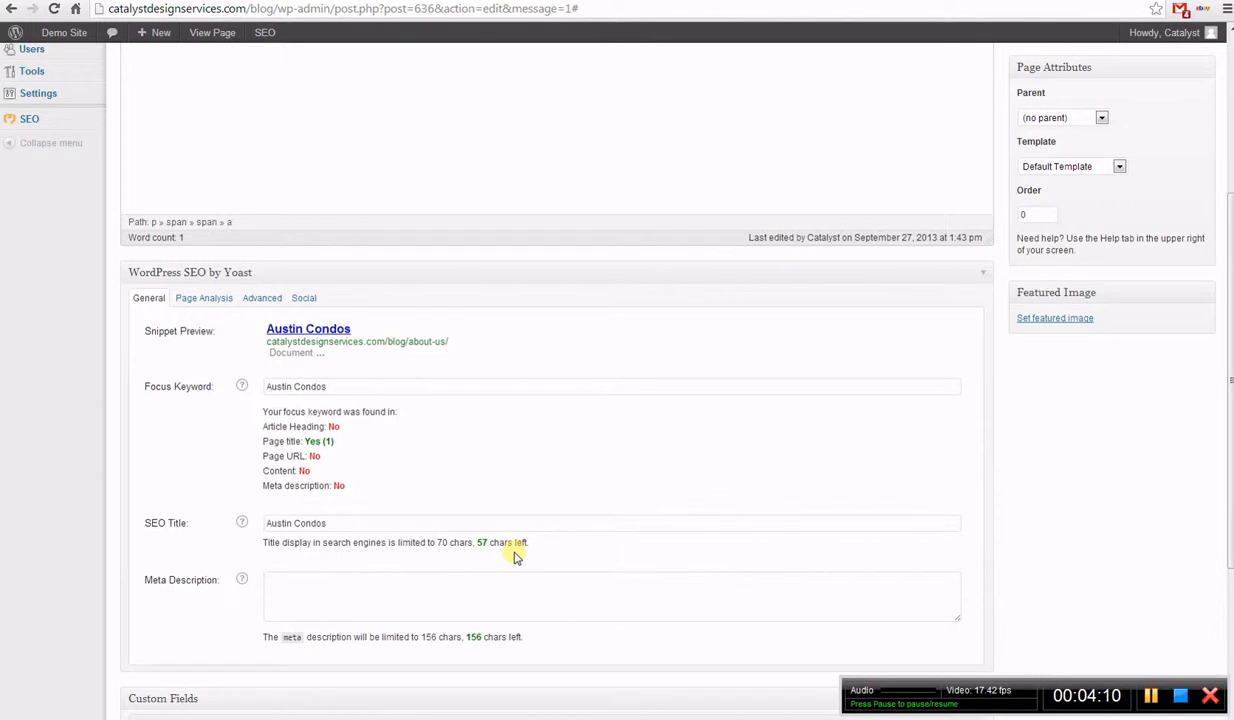
{"action": "double_click", "coordinate": [480, 542]}
{"action": "left_click", "coordinate": [508, 575]}
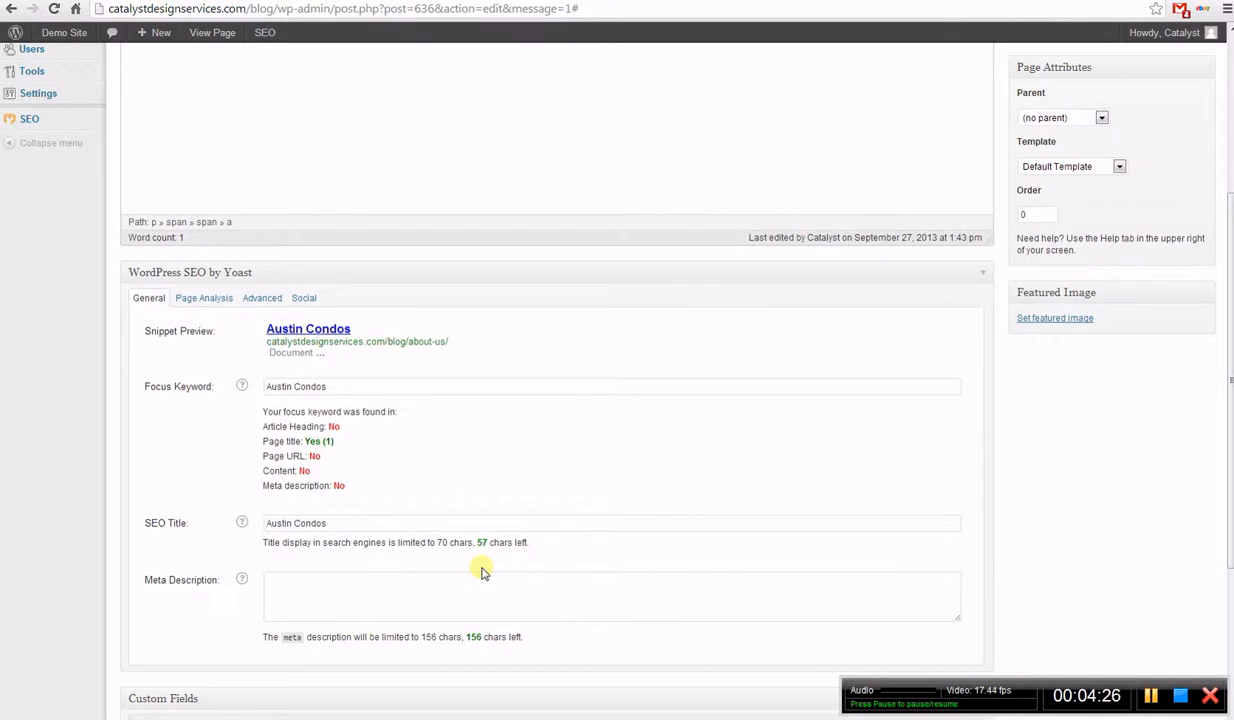
Step: Extend the SEO title to "Austin Condos - SoCo, Barton Creek, Highland, Zilker Park,"
{"action": "left_click", "coordinate": [418, 523]}
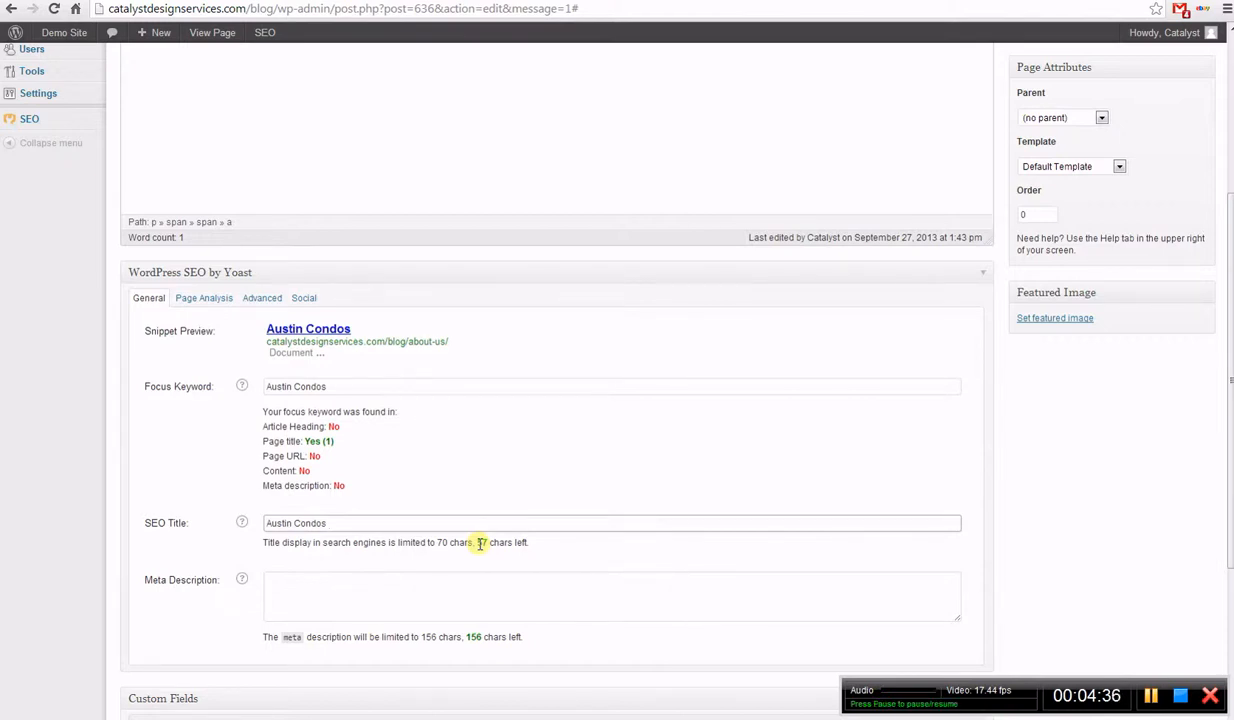
{"action": "type", "text": "-"}
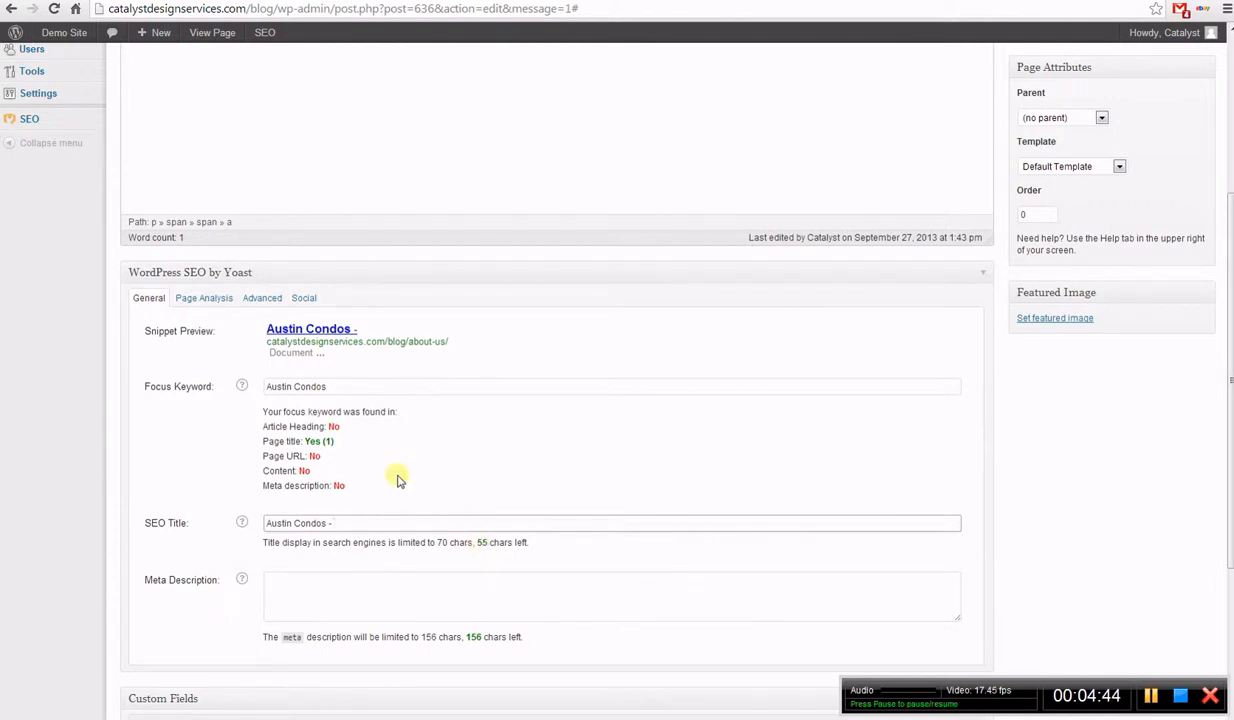
{"action": "type", "text": "SoCo , Barto"}
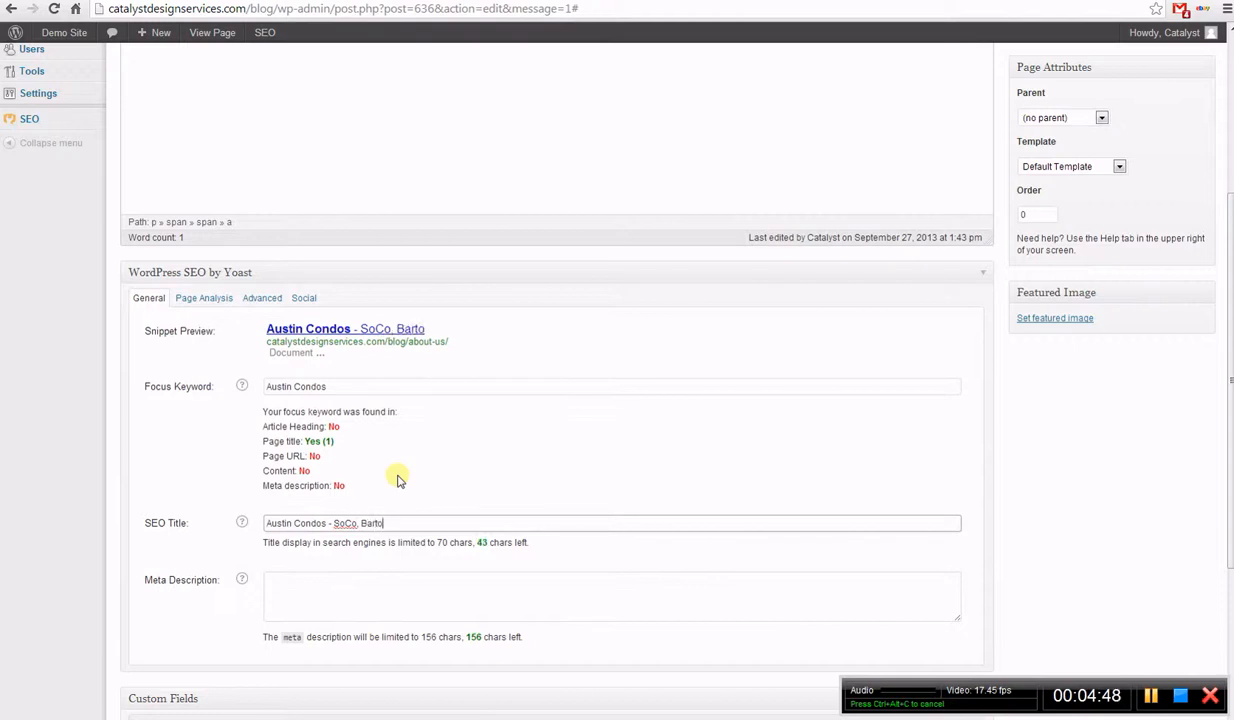
{"action": "type", "text": "n Creek, "}
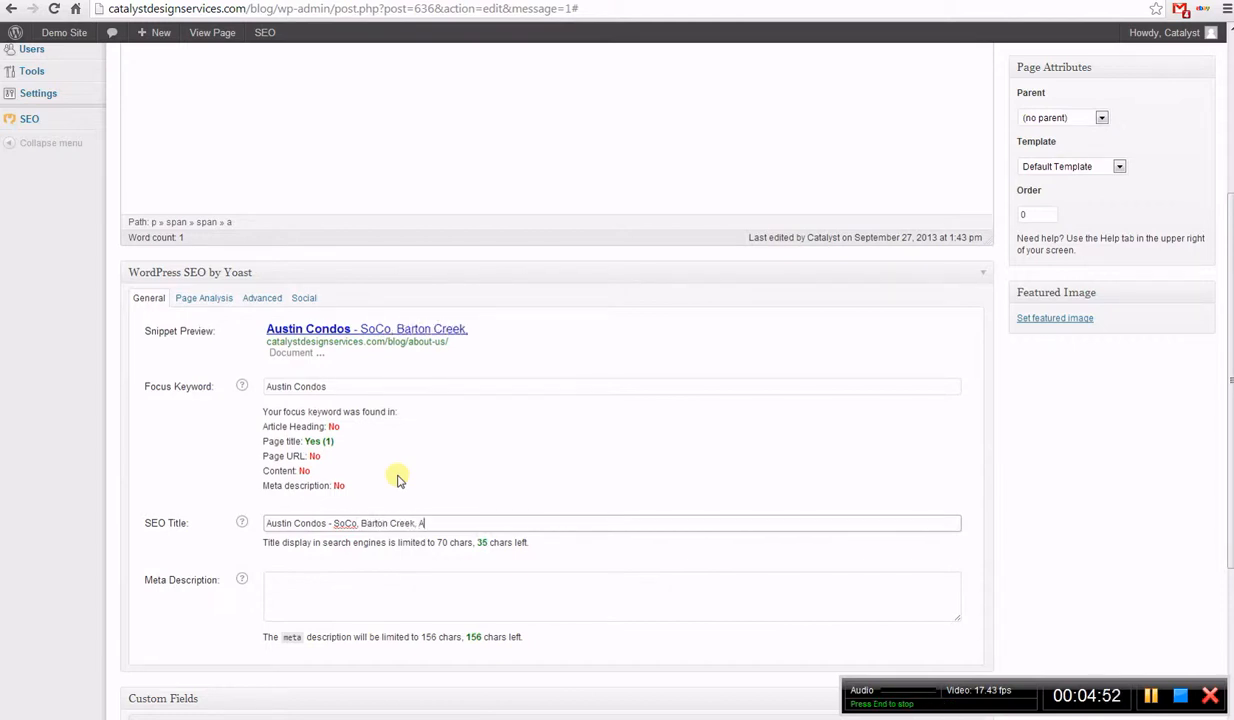
{"action": "type", "text": "Highland, "}
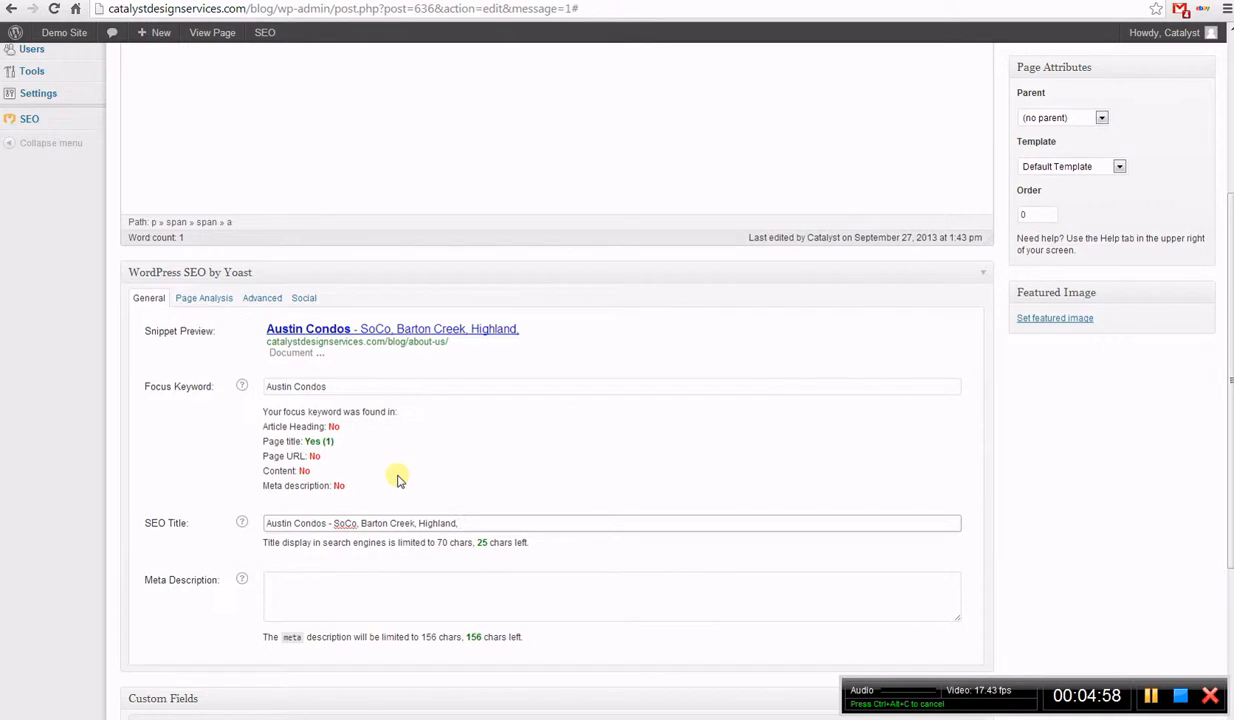
{"action": "type", "text": "Zilker Park,"}
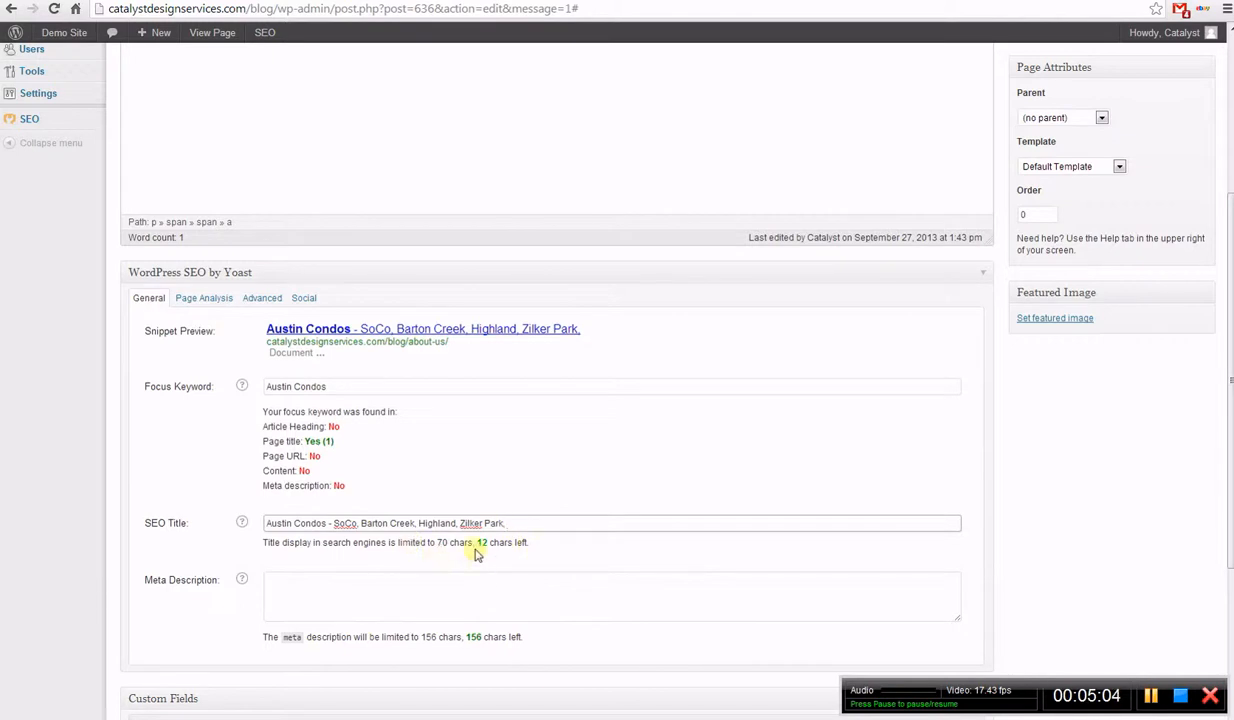
Step: Append the filler text "xcbfdxbgdfbhdfhb" to the SEO title to exceed the 70-character limit
{"action": "type", "text": " xcbfdxbgd"}
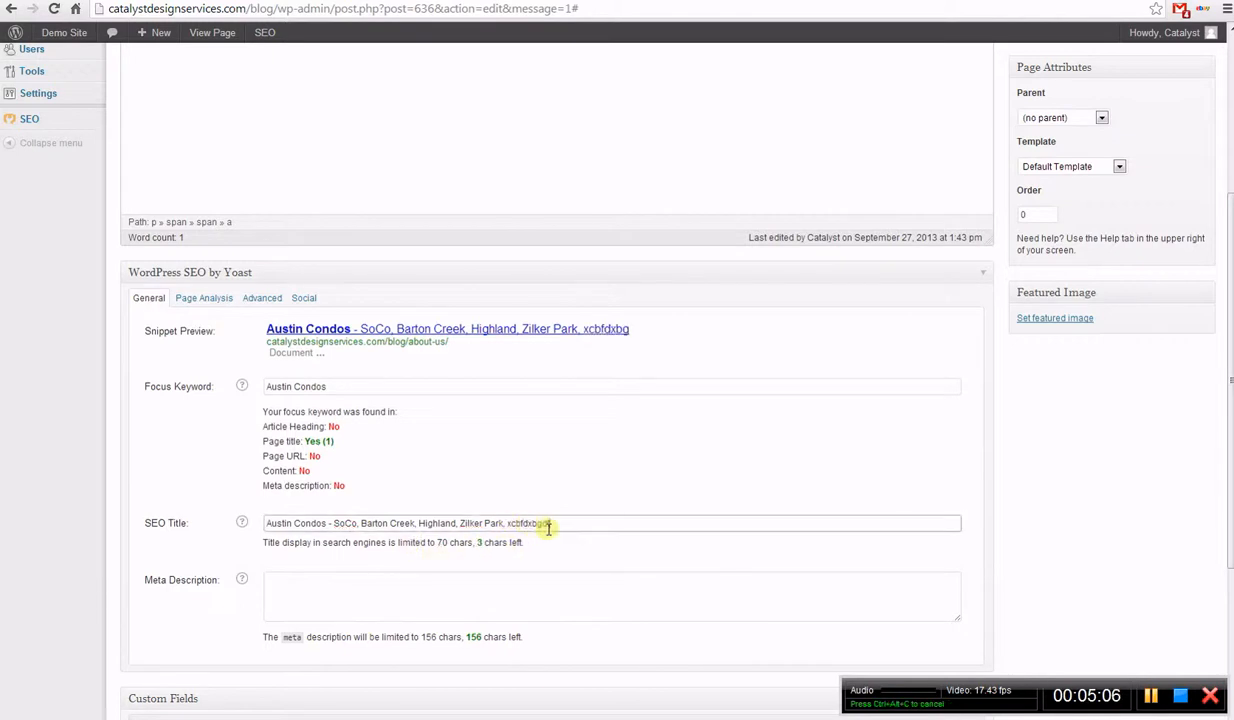
{"action": "type", "text": "fbhdfhb"}
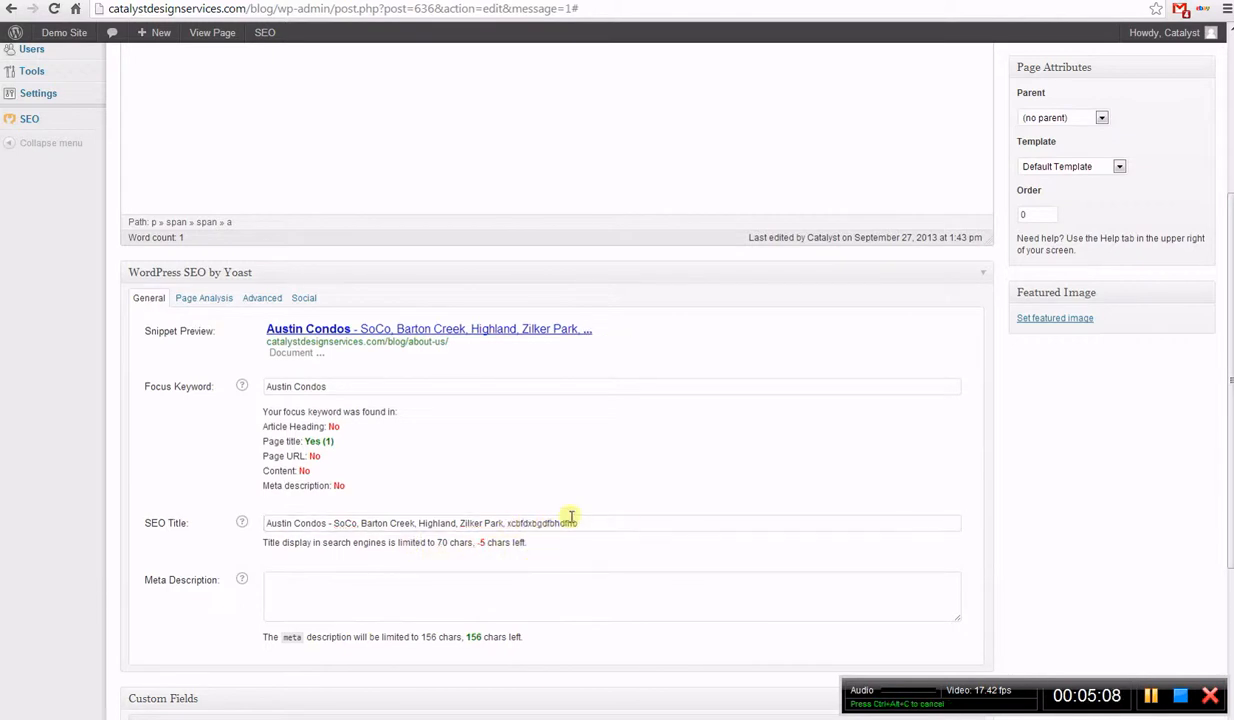
Step: Remove the filler text and trailing comma from the SEO title, leaving "Austin Condos - SoCo, Barton Creek, Highland, Zilker Park"
{"action": "left_click_drag", "start_coordinate": [617, 521], "coordinate": [512, 543]}
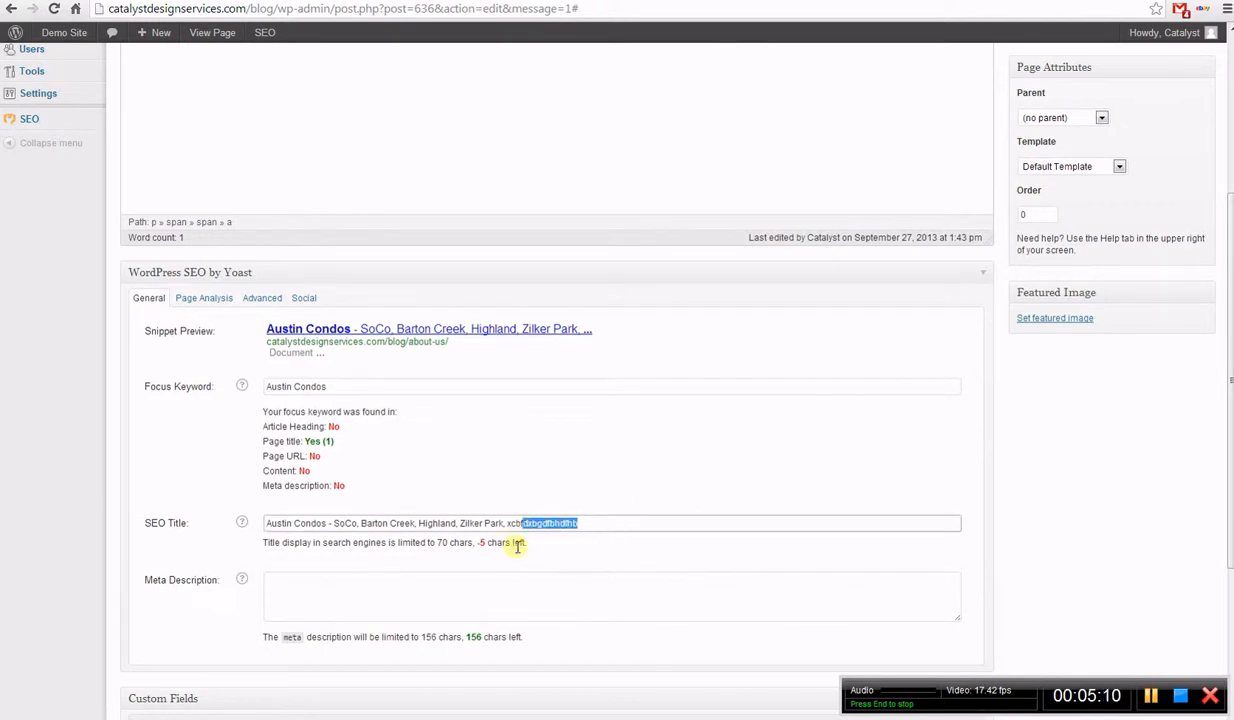
{"action": "left_click_drag", "start_coordinate": [587, 523], "coordinate": [505, 526]}
{"action": "key", "text": "BackSpace"}
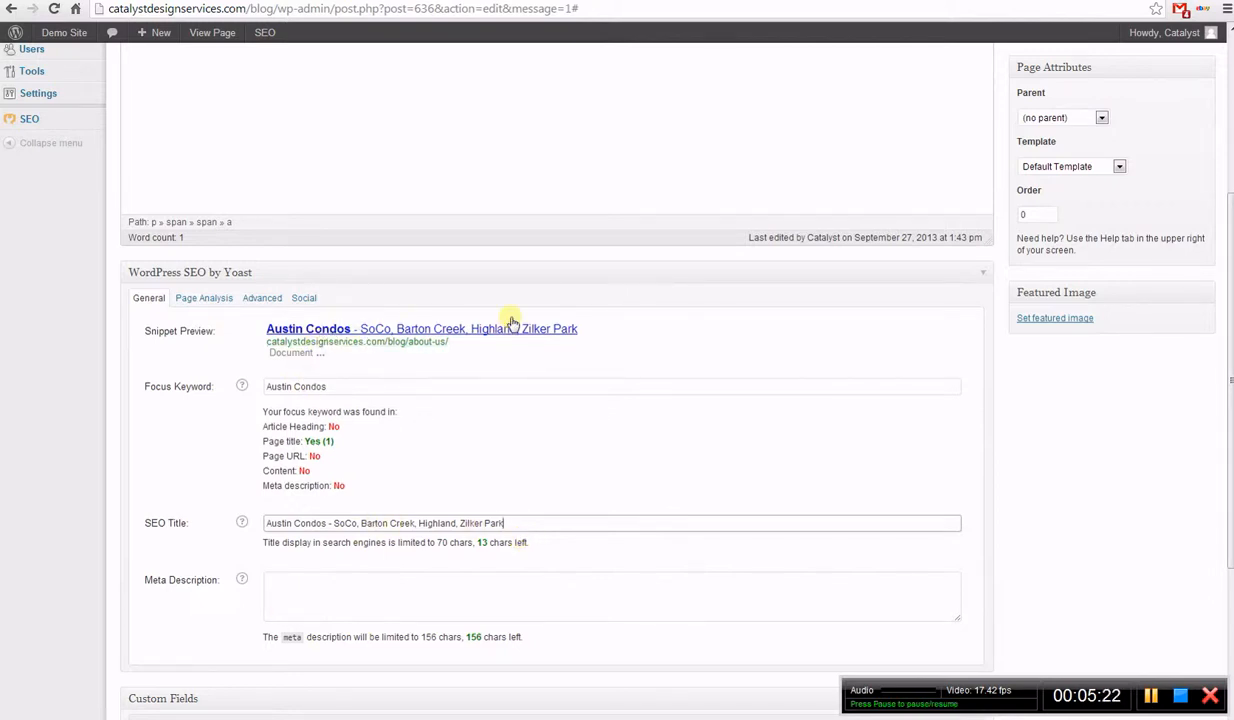
Step: Check the meta description's remaining character allowance and place the cursor in its empty field
{"action": "left_click", "coordinate": [288, 584]}
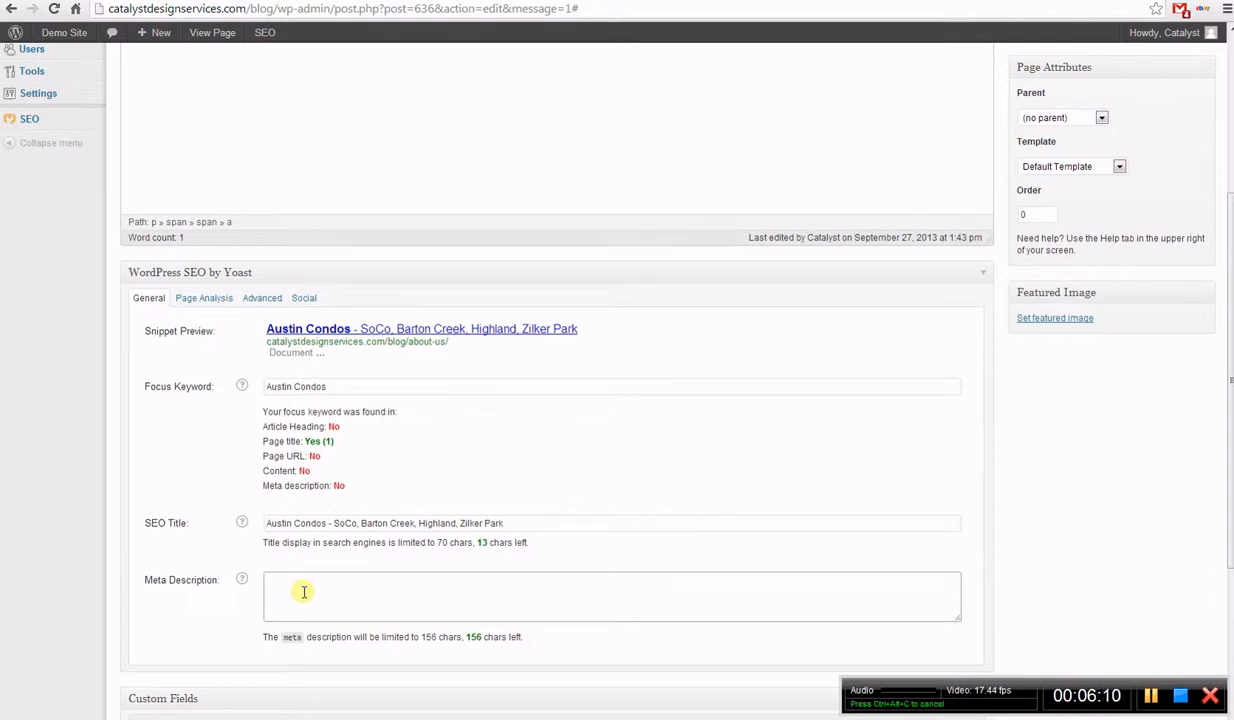
{"action": "left_click_drag", "start_coordinate": [465, 637], "coordinate": [479, 638]}
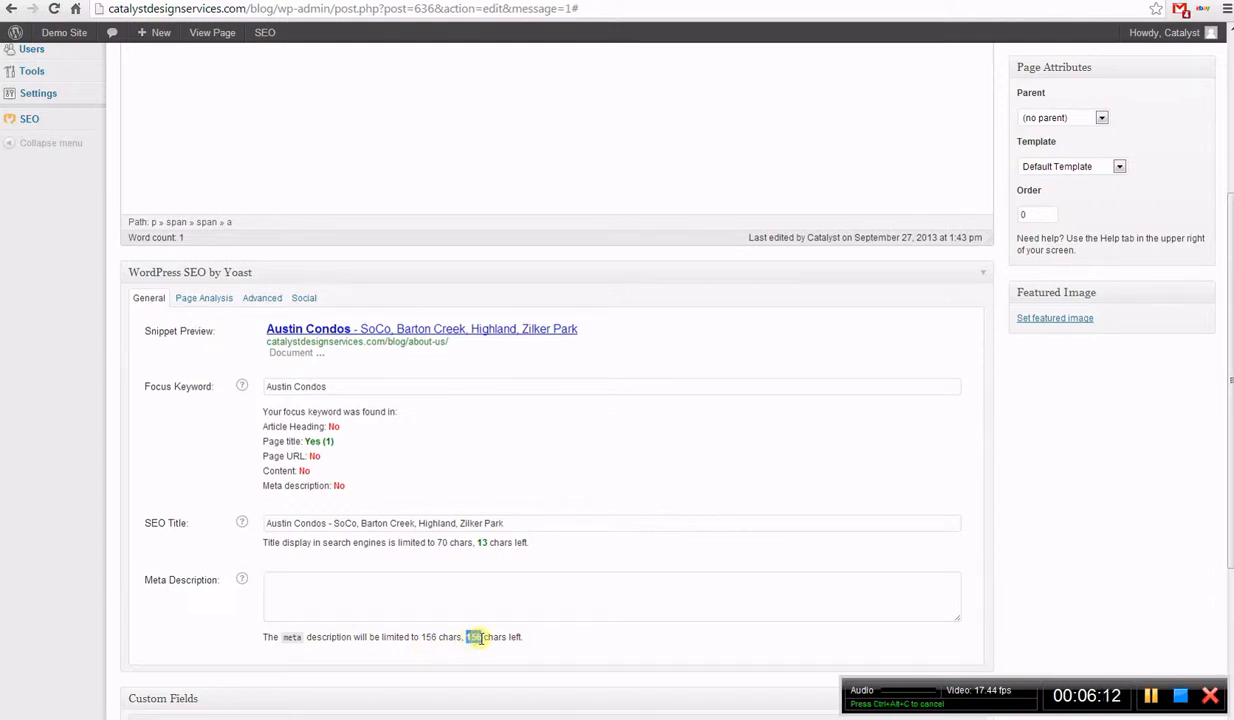
{"action": "left_click", "coordinate": [437, 590]}
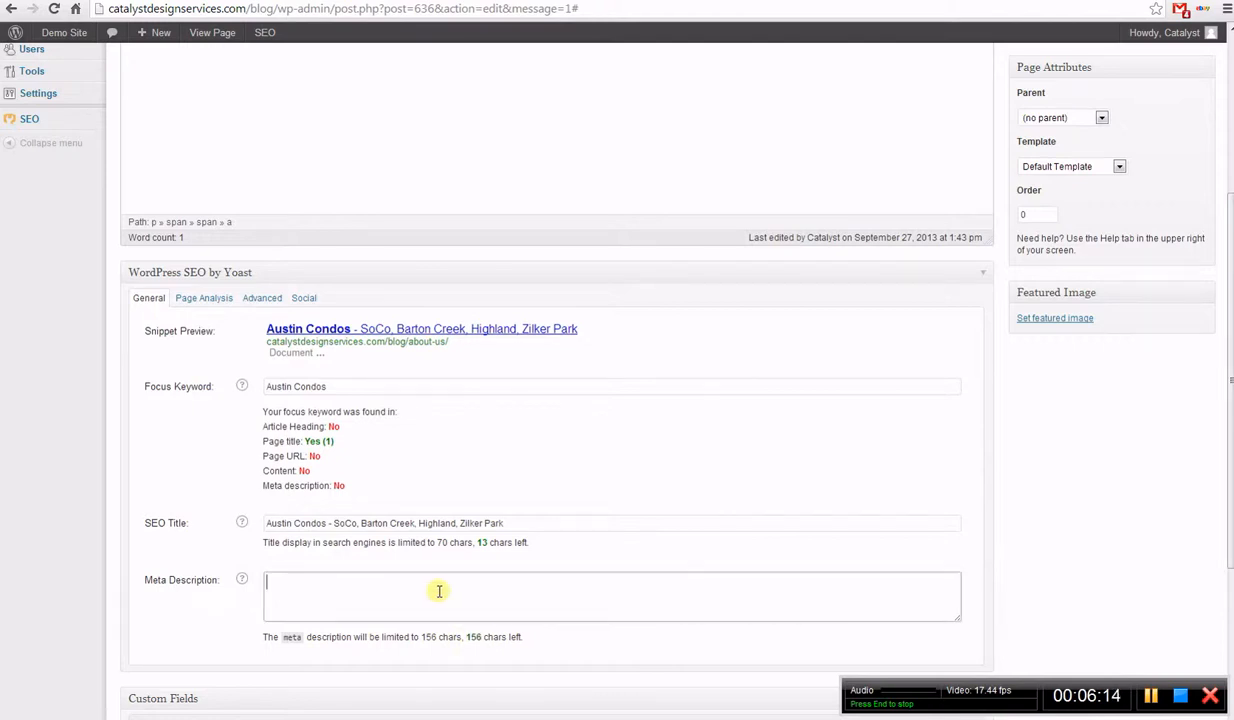
{"action": "type", "text": "Austin Condos"}
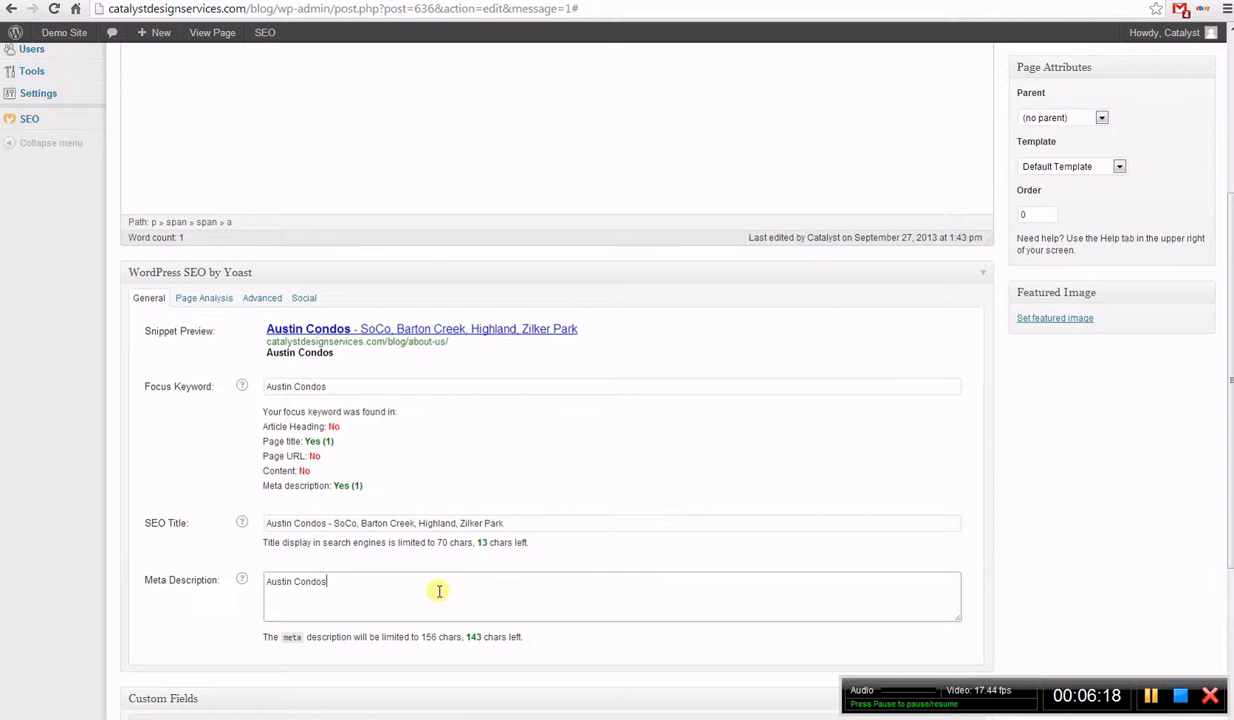
{"action": "key", "text": "BackSpace"}
{"action": "key", "text": "BackSpace"}
{"action": "key", "text": "BackSpace"}
{"action": "key", "text": "BackSpace"}
{"action": "key", "text": "BackSpace"}
{"action": "key", "text": "BackSpace"}
{"action": "key", "text": "BackSpace"}
{"action": "key", "text": "BackSpace"}
{"action": "key", "text": "BackSpace"}
{"action": "key", "text": "BackSpace"}
{"action": "key", "text": "BackSpace"}
{"action": "key", "text": "BackSpace"}
{"action": "key", "text": "BackSpace"}
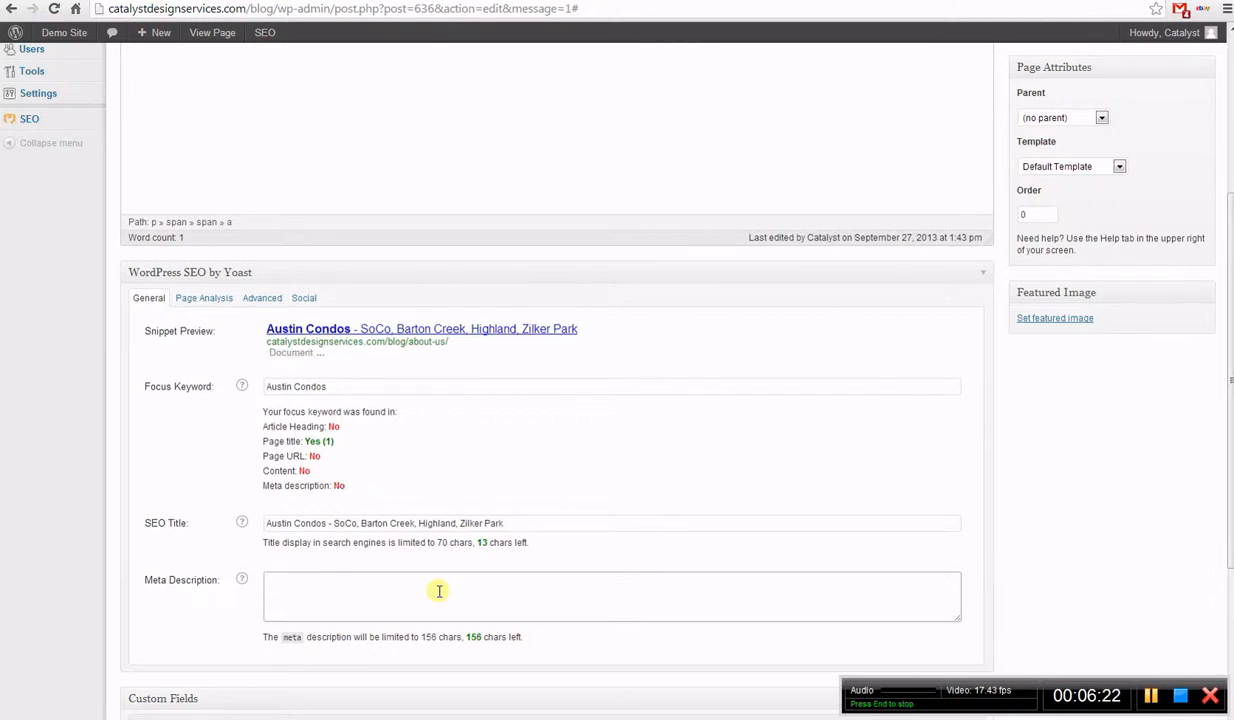
Step: Begin the meta description with the agent's full name followed by "is a real estate expert for Austin Condos"
{"action": "type", "text": "Joe Smith is a re"}
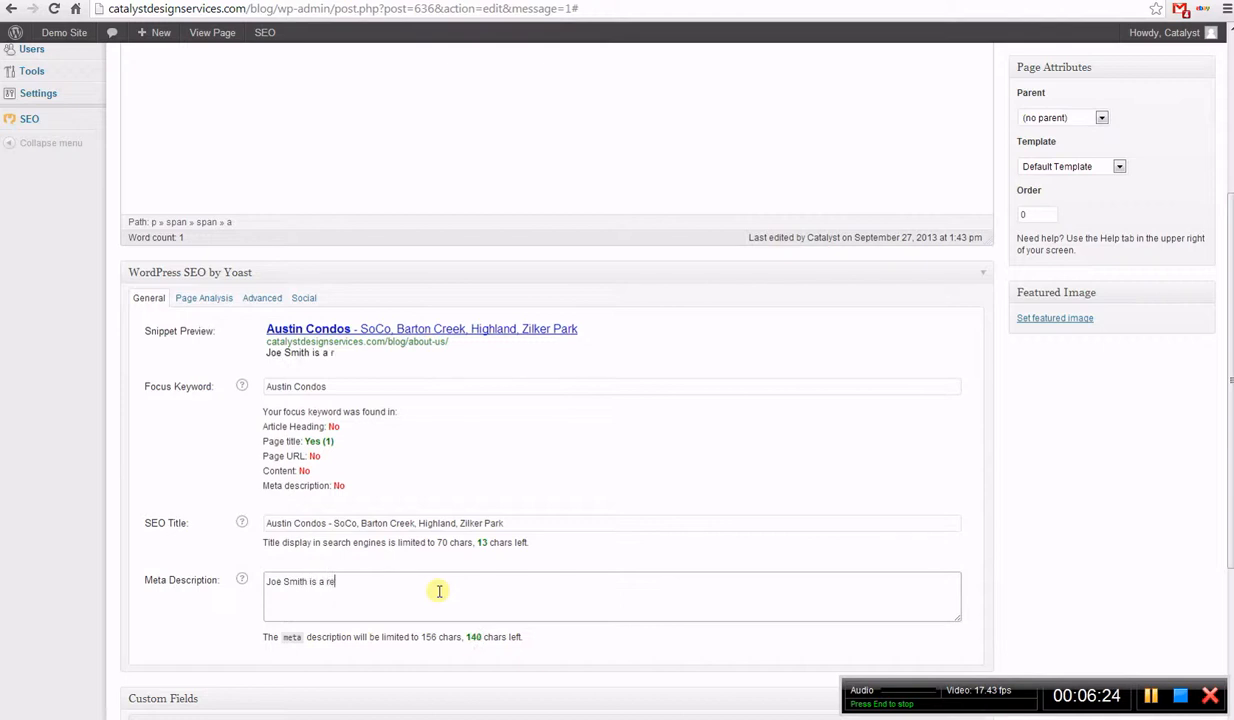
{"action": "type", "text": "al estate ex"}
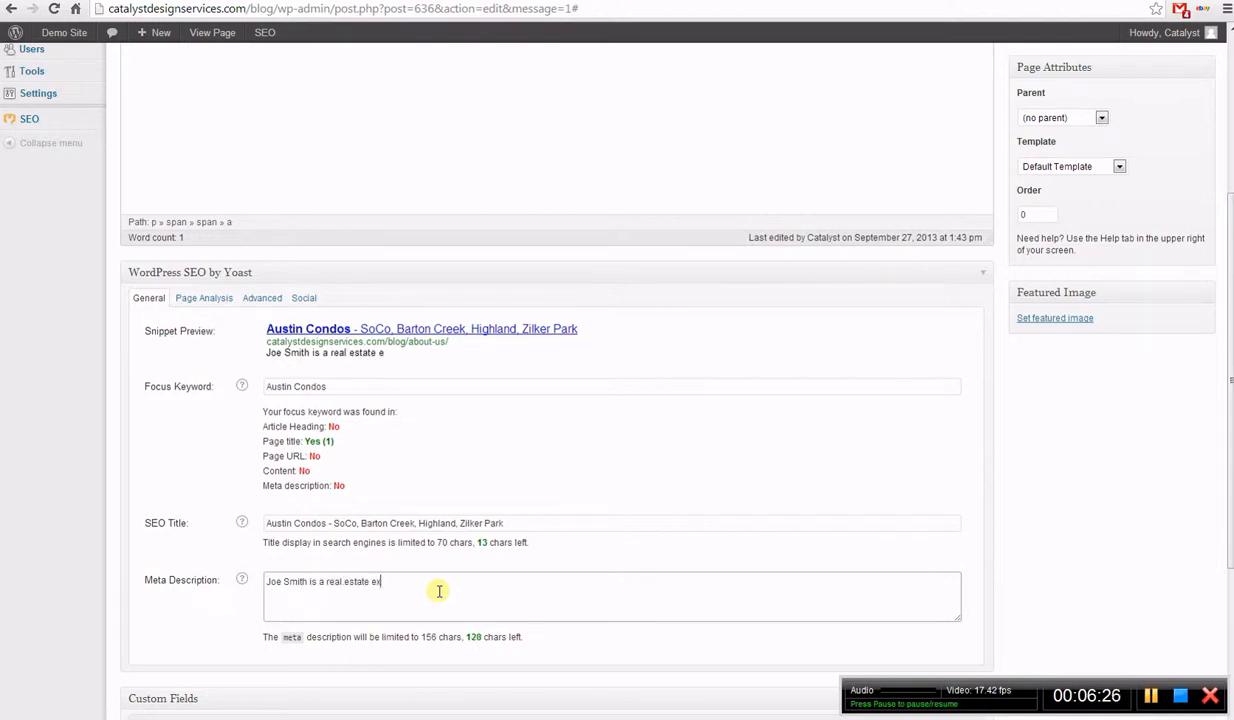
{"action": "type", "text": "pert for Aus"}
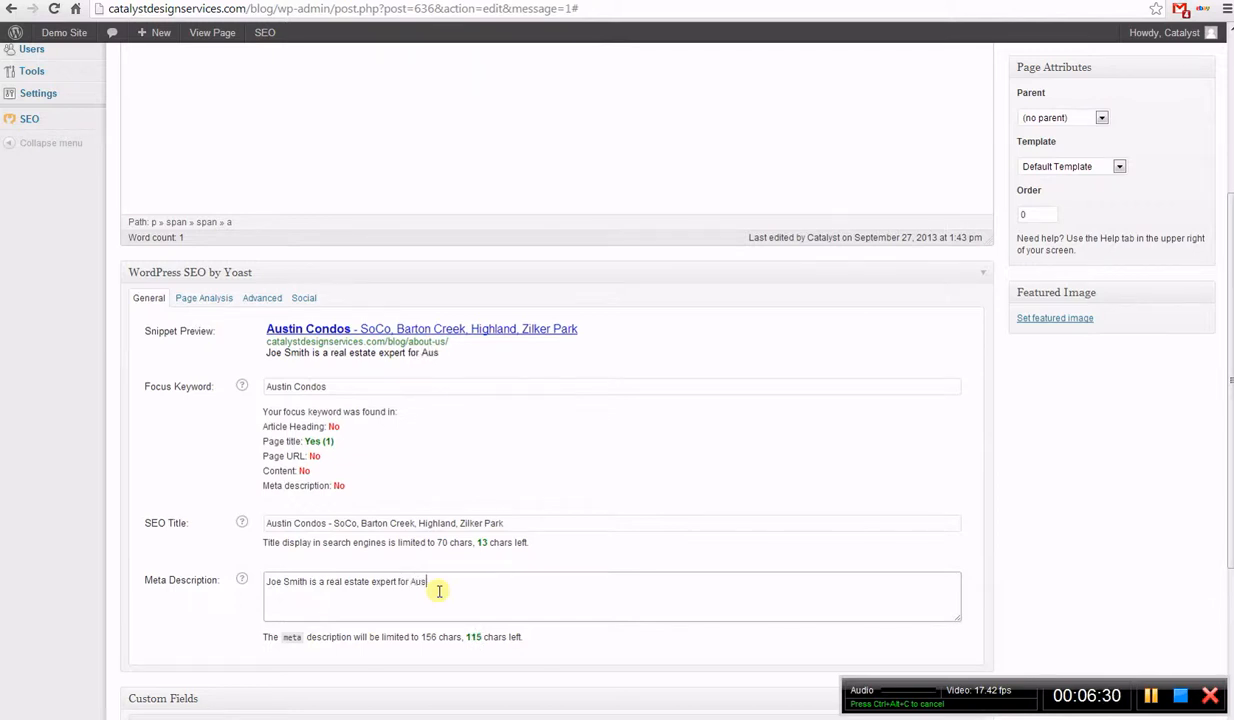
{"action": "type", "text": "tin Condos,"}
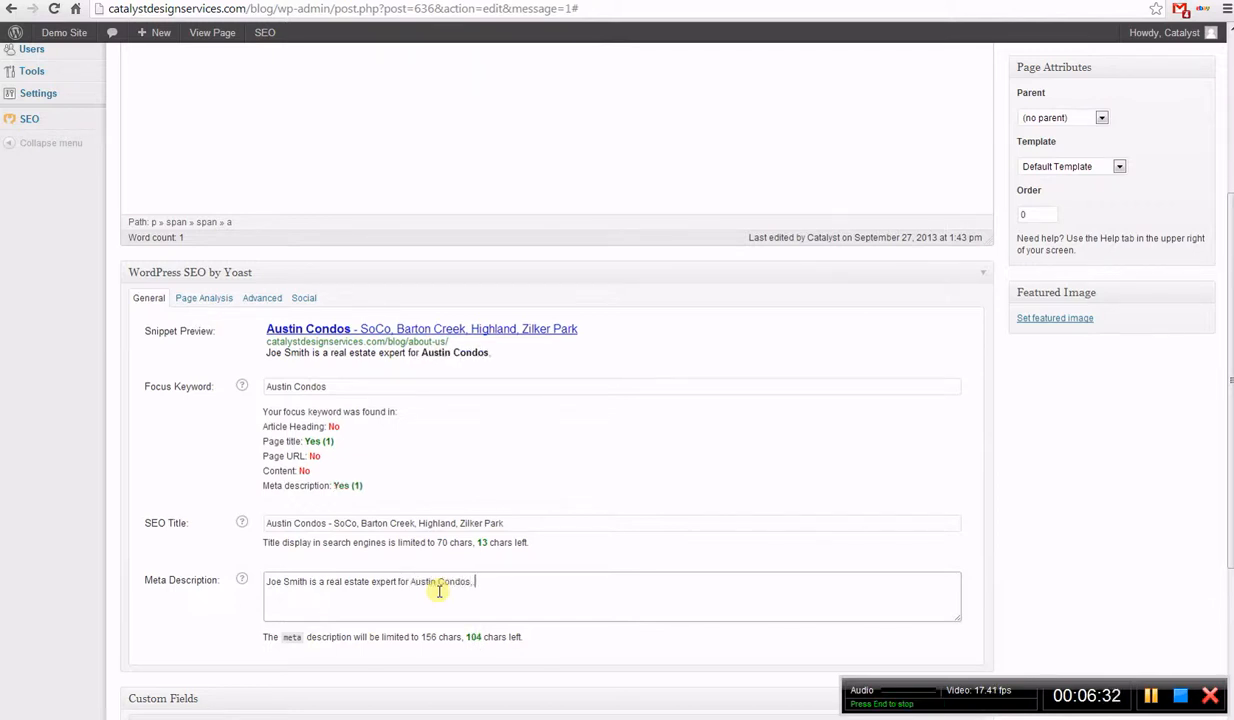
{"action": "key", "text": "BackSpace"}
{"action": "key", "text": "BackSpace"}
Step: Continue the meta description with "with a specific expertise int the Barton Creek region."
{"action": "type", "text": "with a specif"}
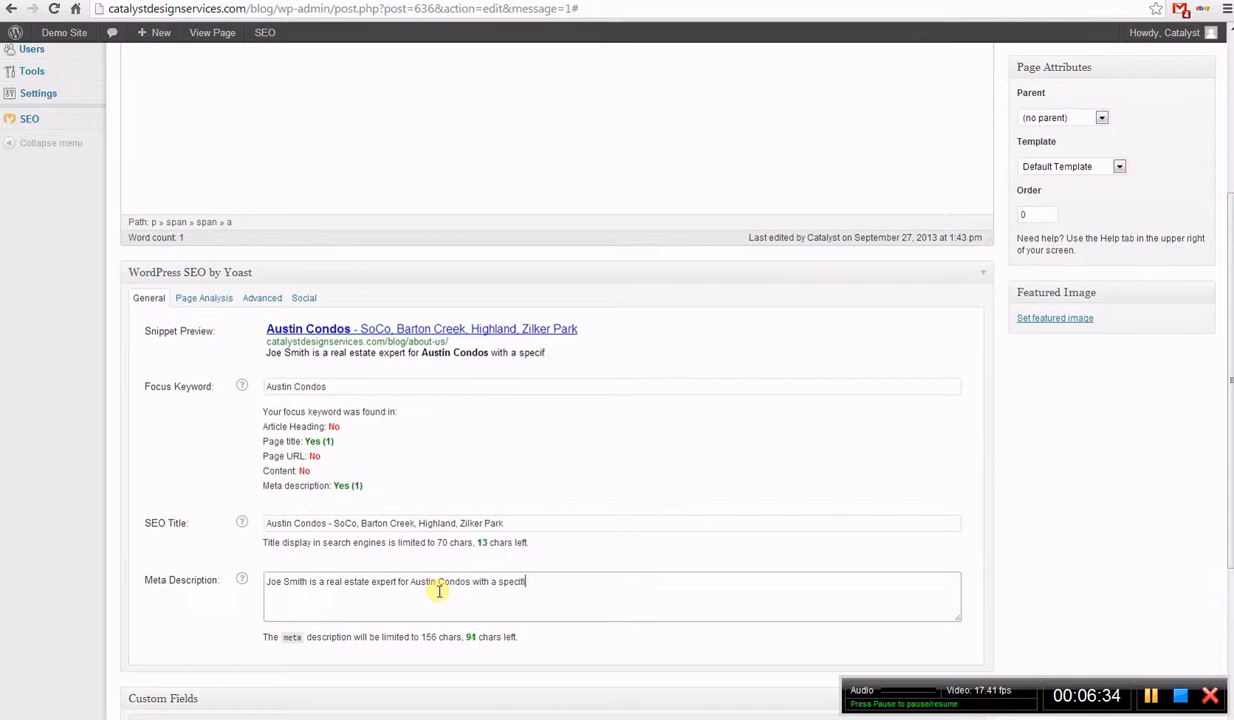
{"action": "type", "text": "ic expertise int eh"}
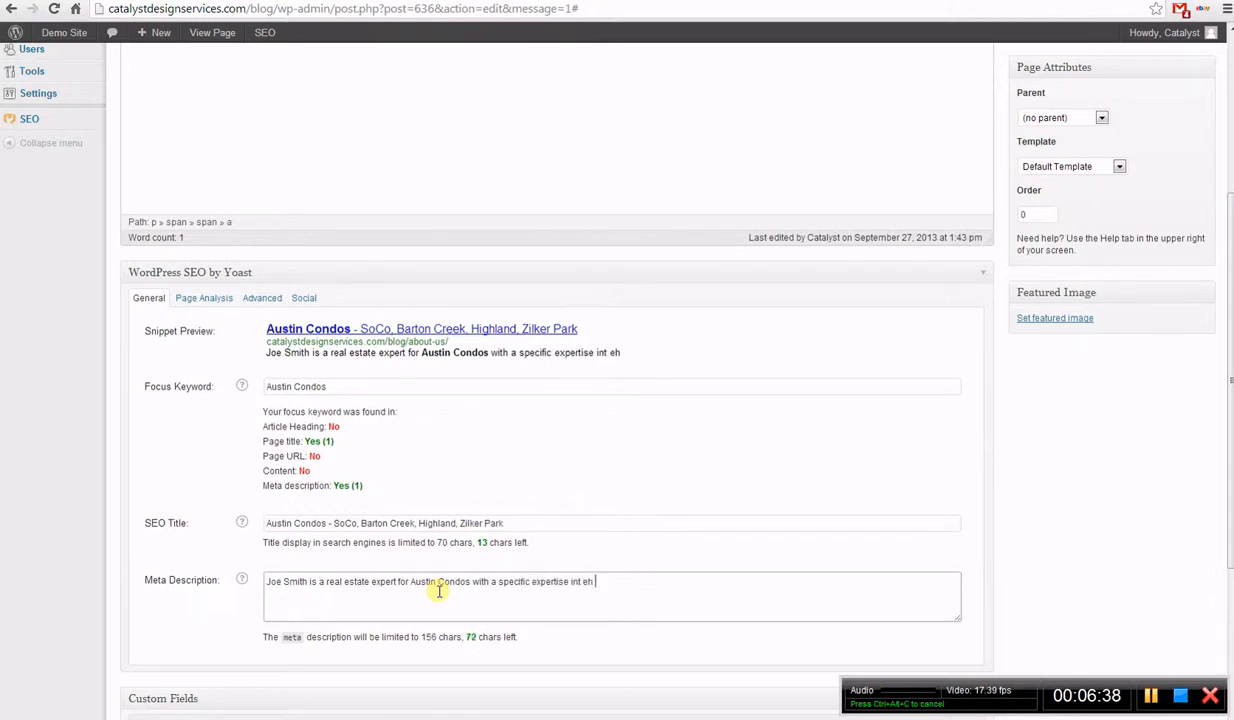
{"action": "key", "text": "BackSpace"}
{"action": "key", "text": "BackSpace"}
{"action": "key", "text": "BackSpace"}
{"action": "type", "text": "the Bartton"}
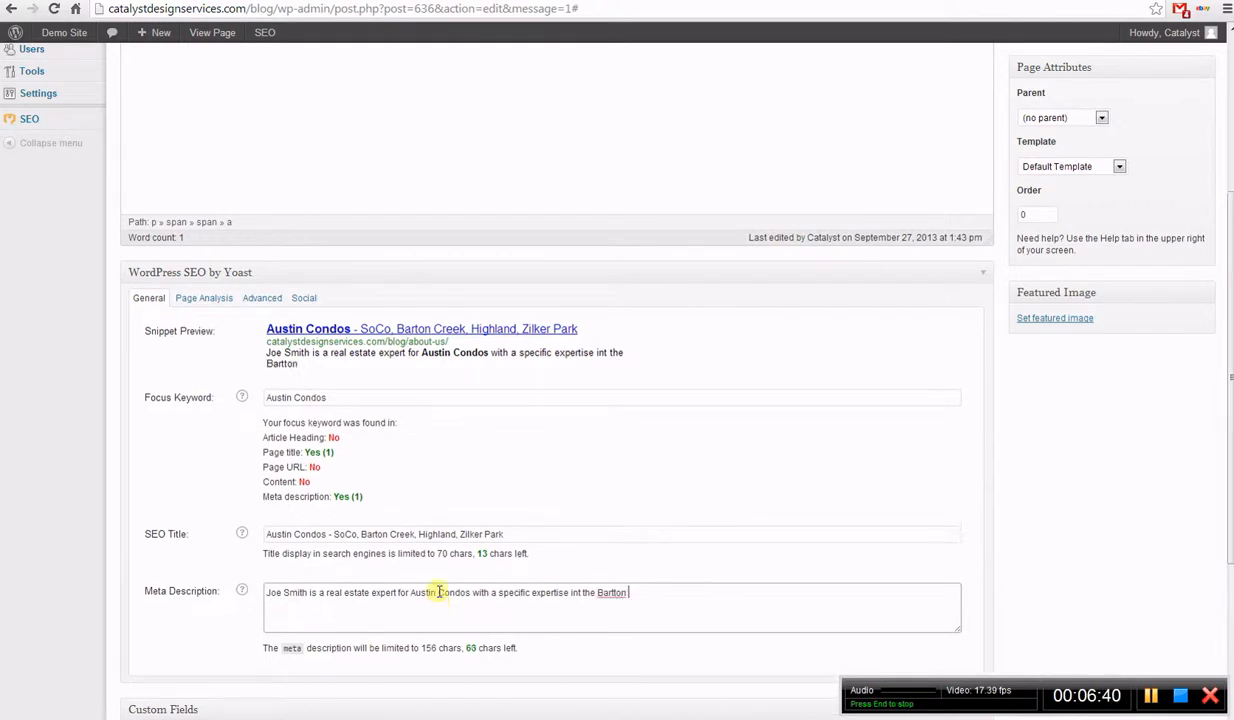
{"action": "key", "text": "BackSpace"}
{"action": "key", "text": "BackSpace"}
{"action": "key", "text": "BackSpace"}
{"action": "key", "text": "BackSpace"}
{"action": "type", "text": "on Creek region."}
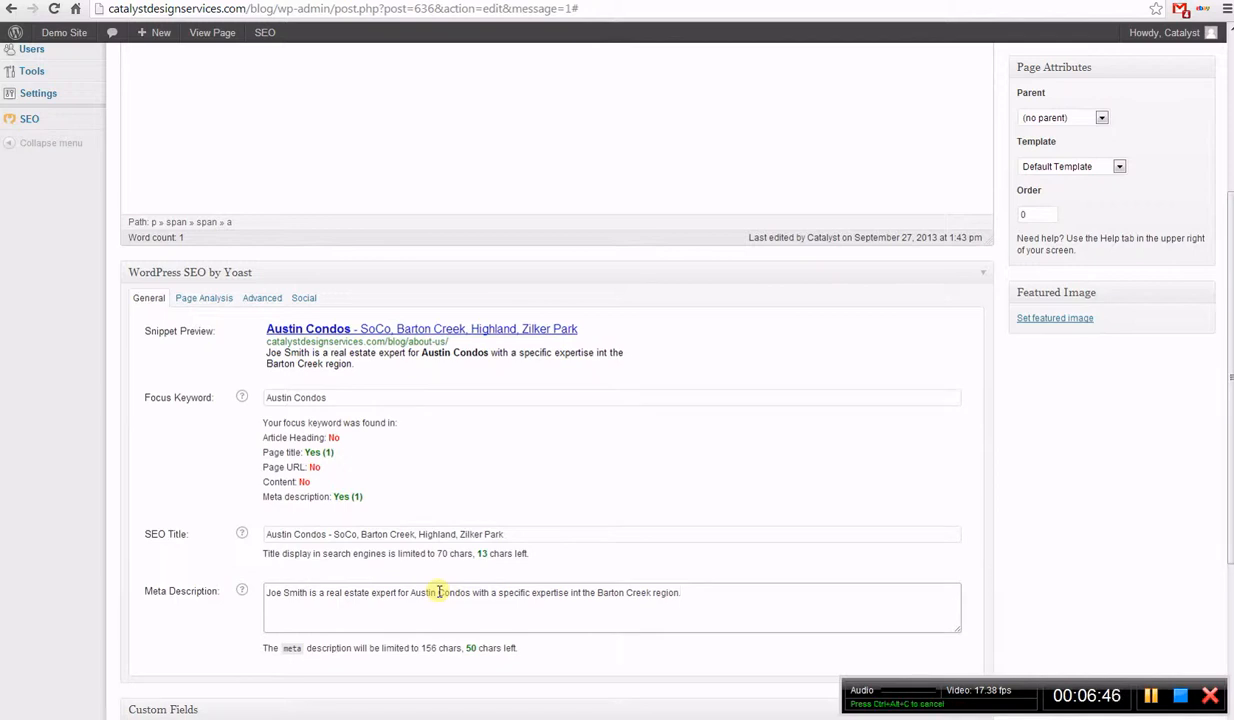
Step: Review the focus keyword's use in the meta description and SEO title, and check the description's remaining characters
{"action": "left_click_drag", "start_coordinate": [366, 497], "coordinate": [265, 497]}
{"action": "left_click", "coordinate": [359, 497]}
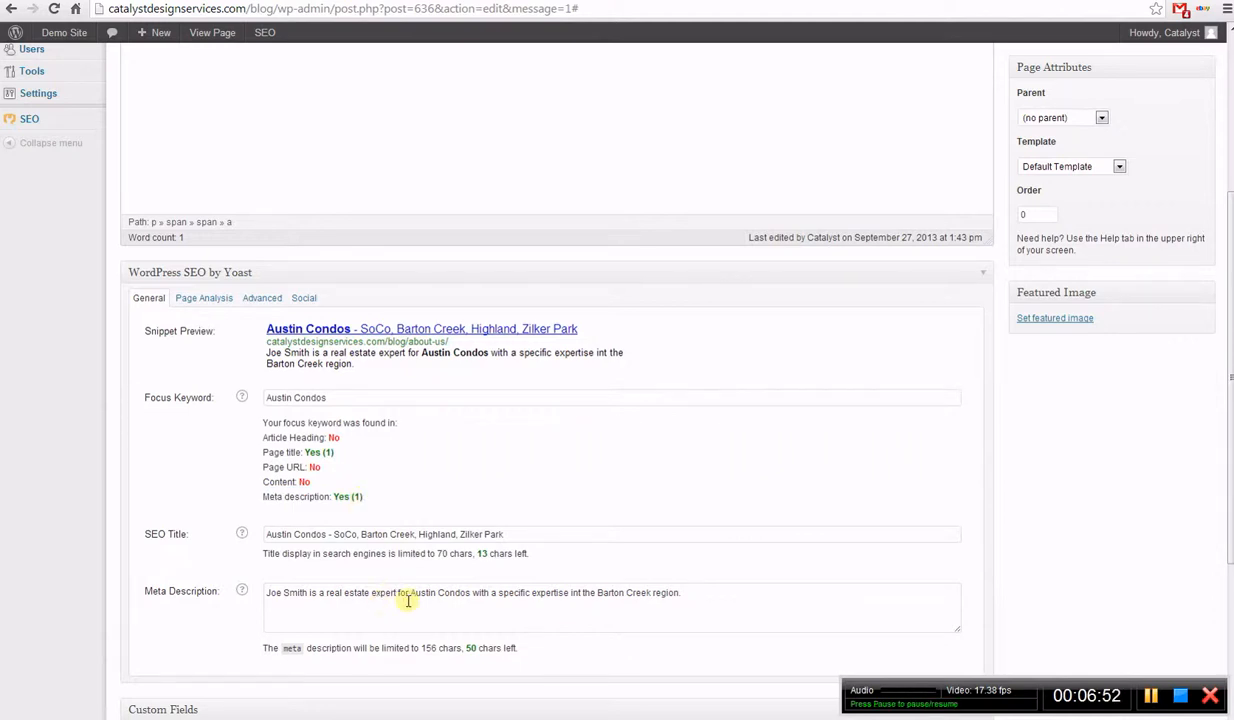
{"action": "left_click_drag", "start_coordinate": [410, 593], "coordinate": [469, 594]}
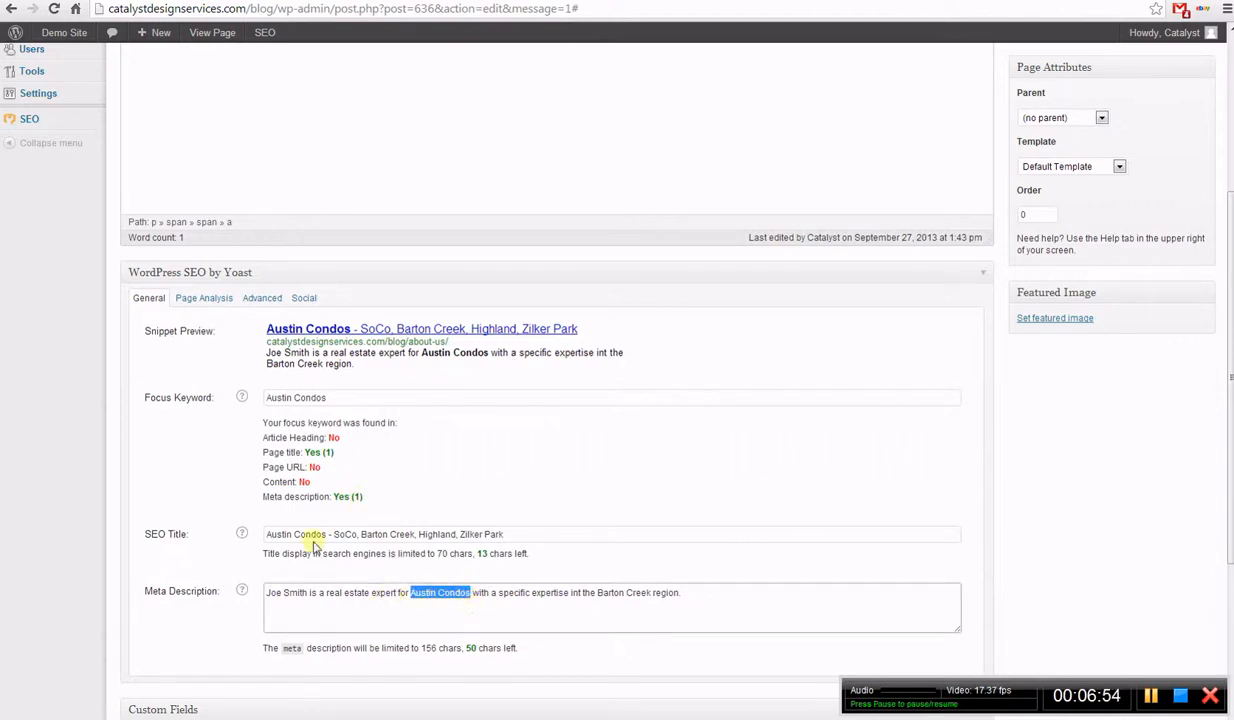
{"action": "left_click_drag", "start_coordinate": [322, 534], "coordinate": [240, 532]}
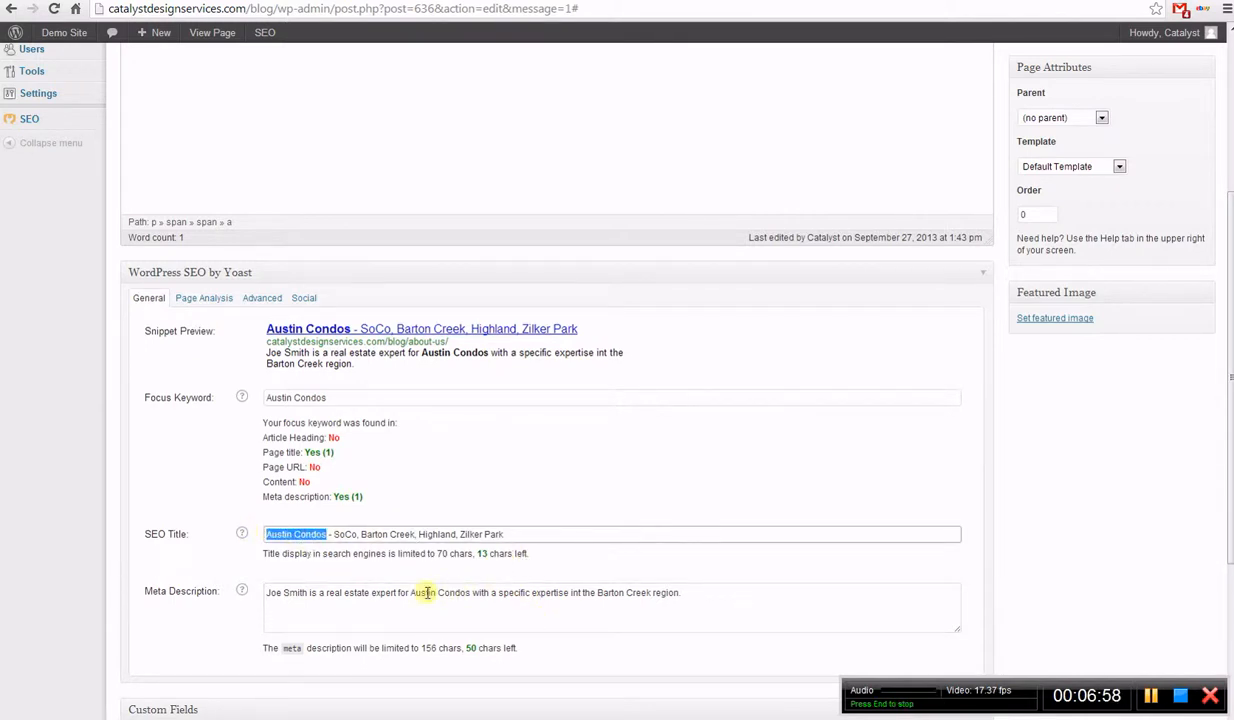
{"action": "left_click_drag", "start_coordinate": [410, 593], "coordinate": [466, 594]}
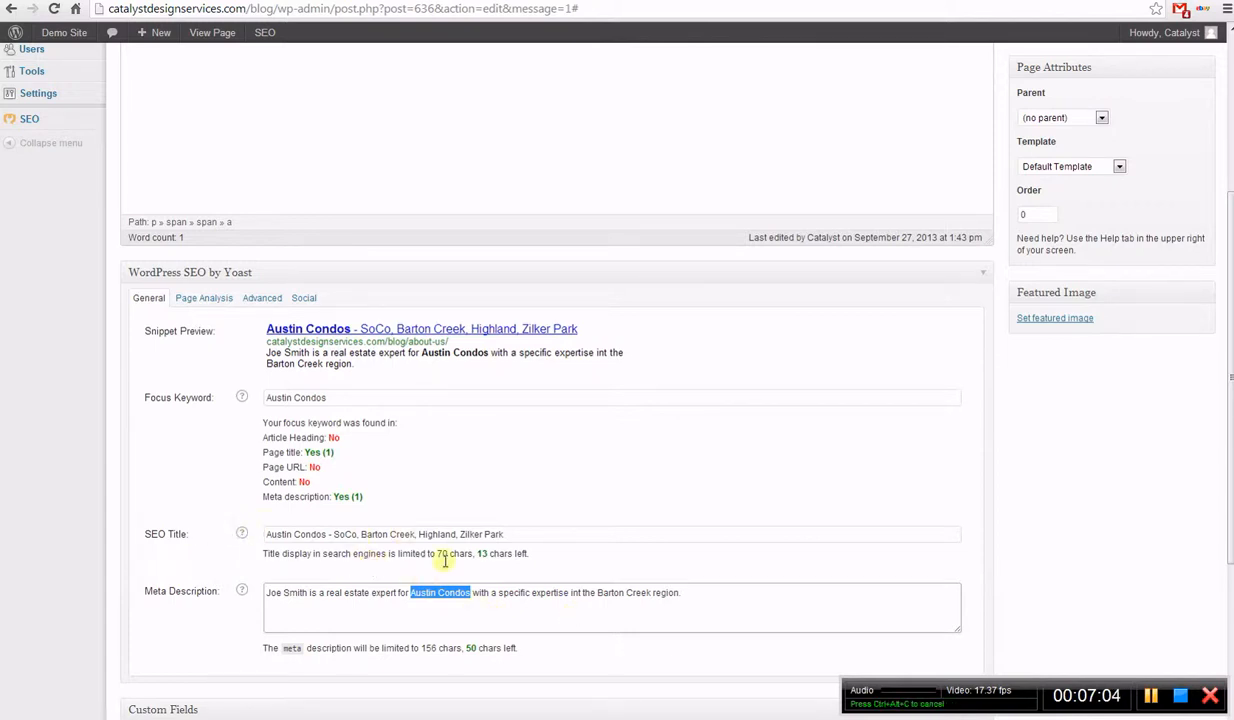
{"action": "left_click", "coordinate": [626, 592]}
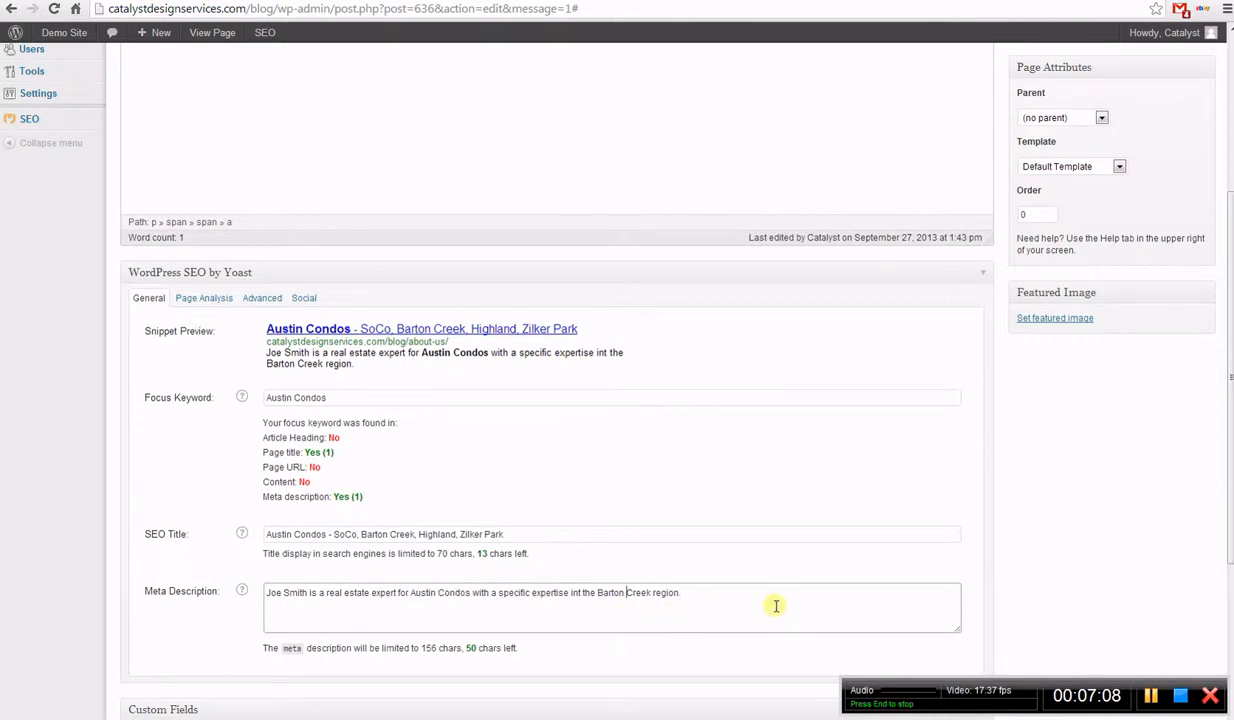
{"action": "double_click", "coordinate": [471, 648]}
{"action": "left_click", "coordinate": [688, 607]}
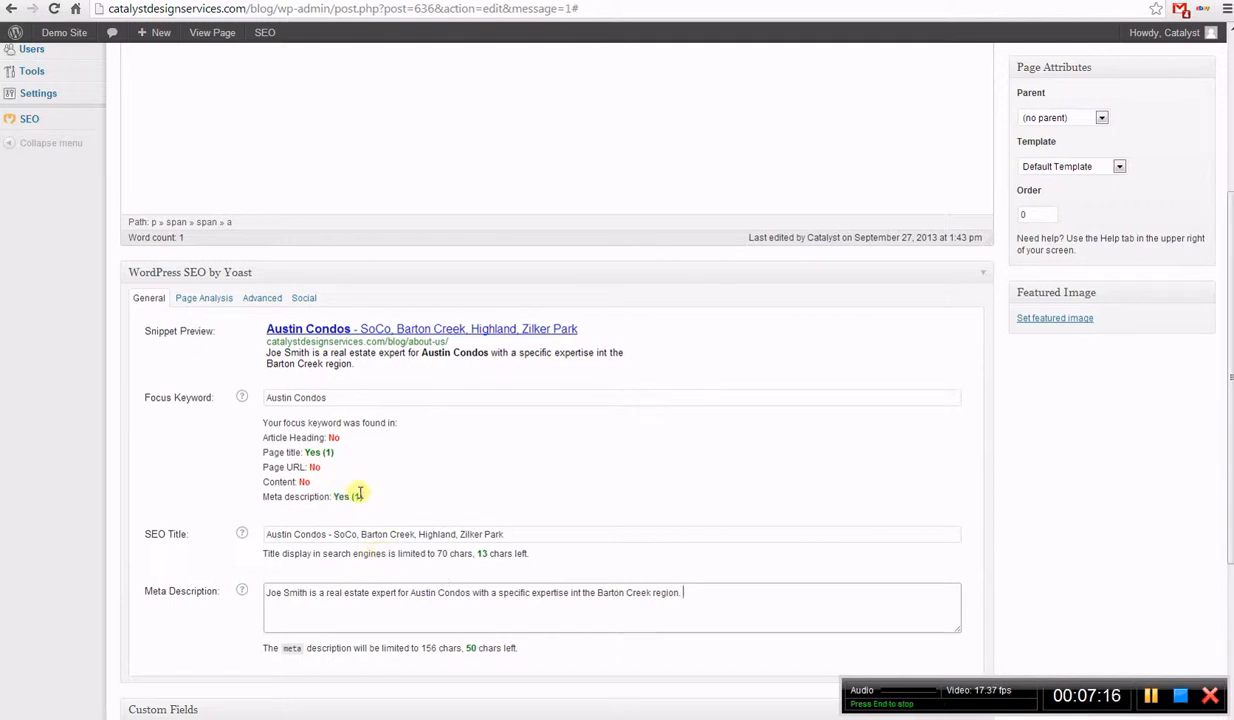
Step: Examine the page's permalink below the About Us title, especially its final slug part
{"action": "scroll", "coordinate": [358, 500], "scroll_direction": "up", "scroll_amount": 1}
{"action": "mouse_move", "coordinate": [318, 540]}
{"action": "left_mouse_down"}
{"action": "mouse_move", "coordinate": [258, 542]}
{"action": "mouse_move", "coordinate": [300, 556]}
{"action": "left_mouse_up"}
{"action": "scroll", "coordinate": [335, 540], "scroll_direction": "up", "scroll_amount": 2}
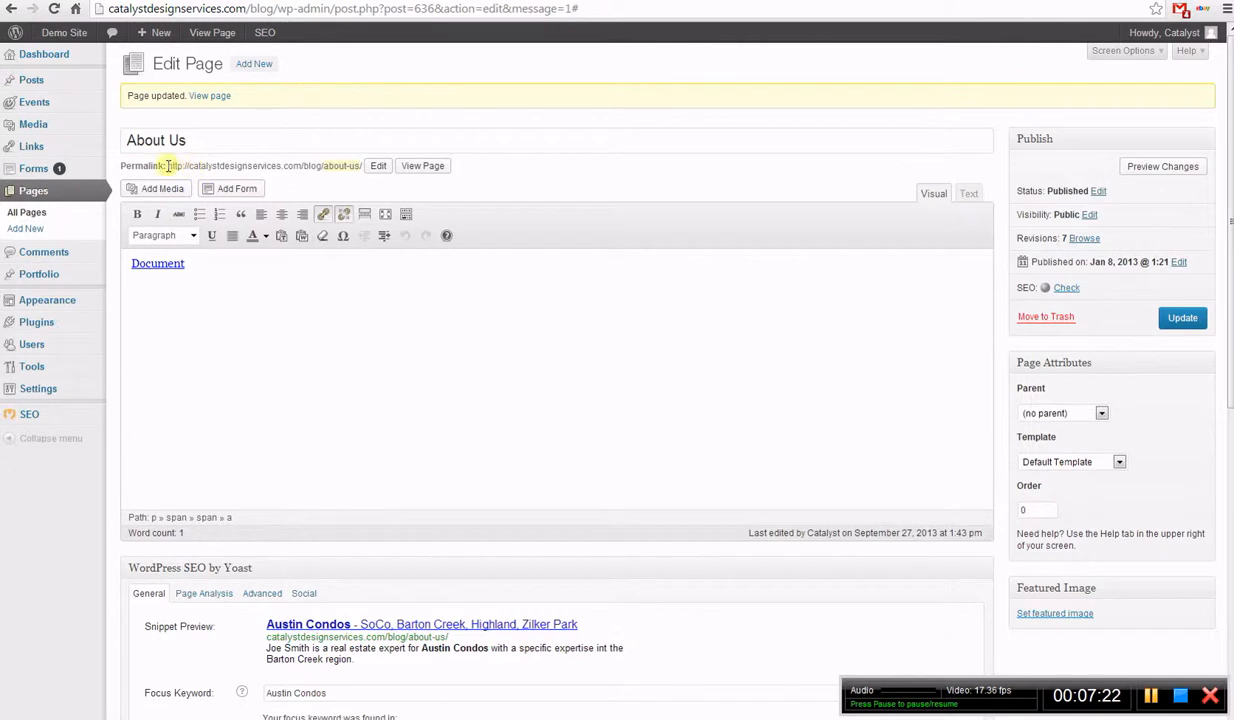
{"action": "left_click_drag", "start_coordinate": [168, 166], "coordinate": [357, 166]}
{"action": "left_click", "coordinate": [447, 356]}
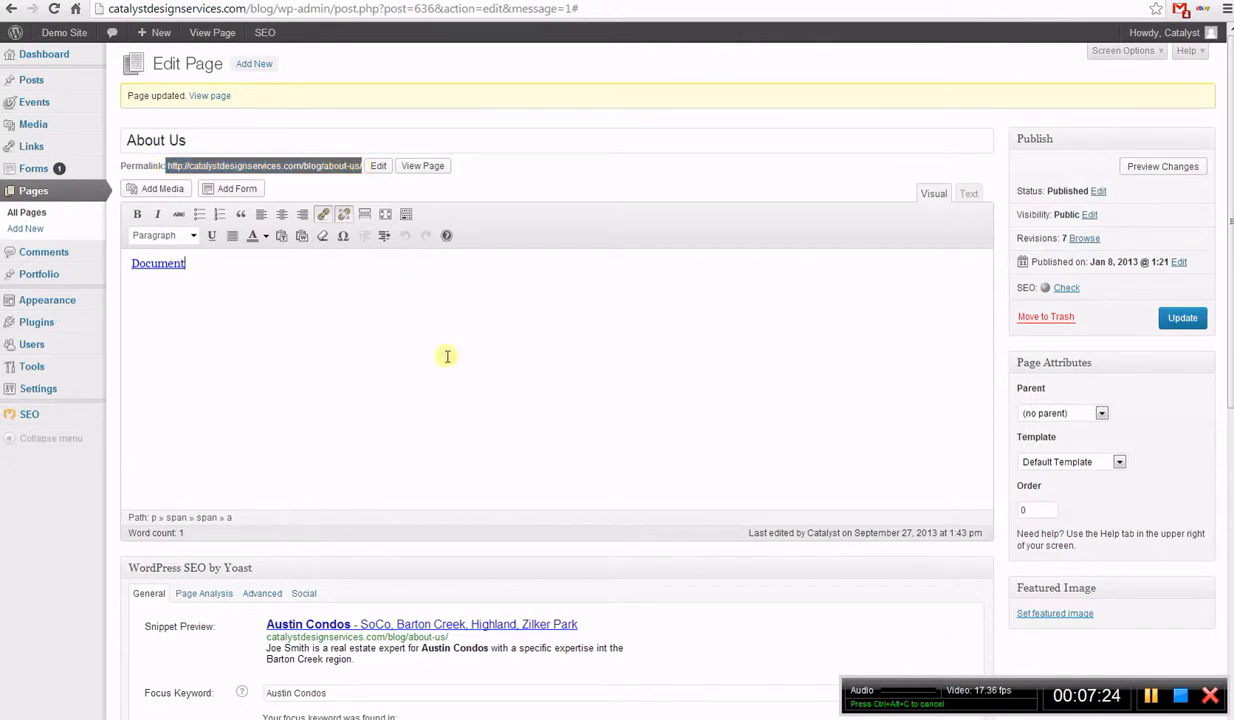
{"action": "left_click", "coordinate": [548, 180]}
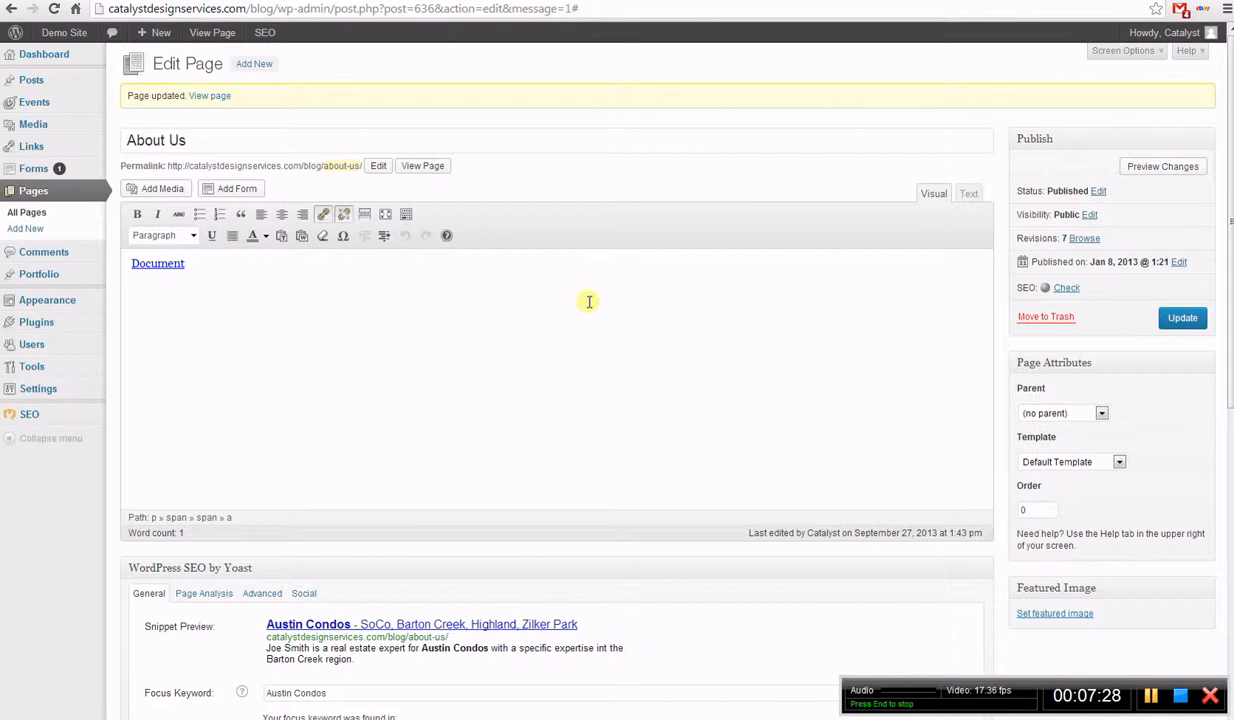
{"action": "triple_click", "coordinate": [325, 168]}
{"action": "double_click", "coordinate": [340, 166]}
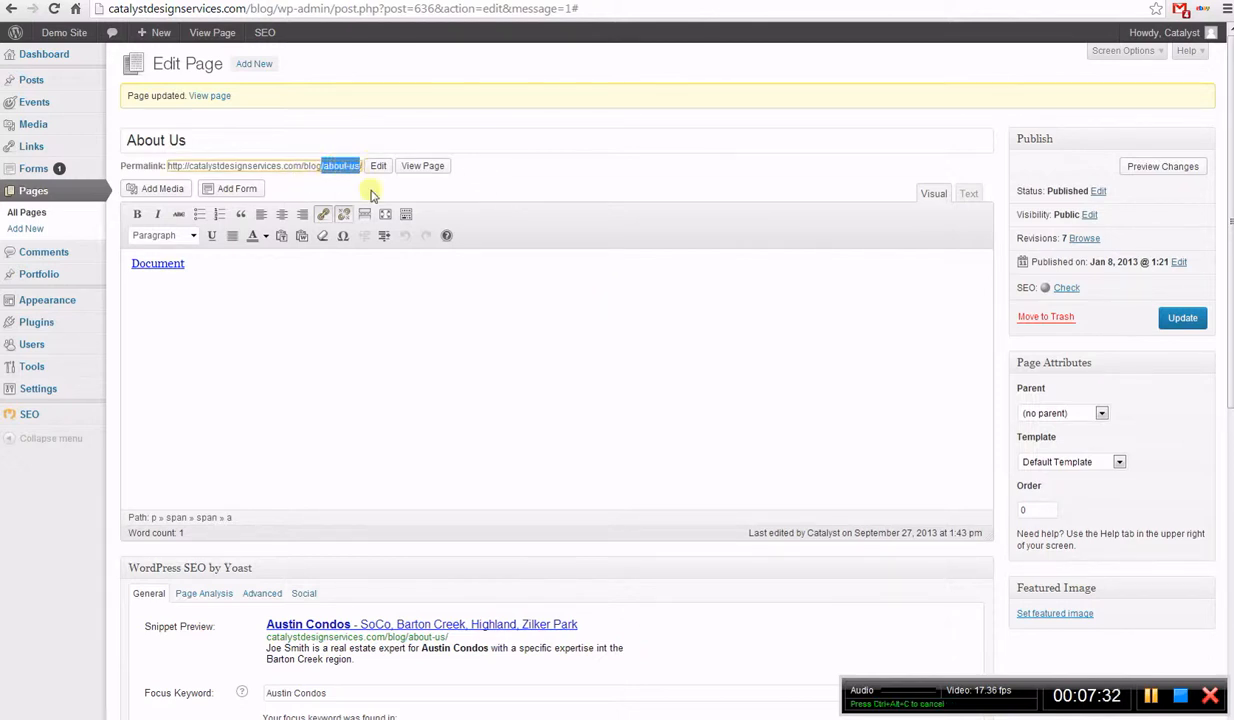
{"action": "left_click", "coordinate": [482, 290]}
{"action": "left_click", "coordinate": [336, 147]}
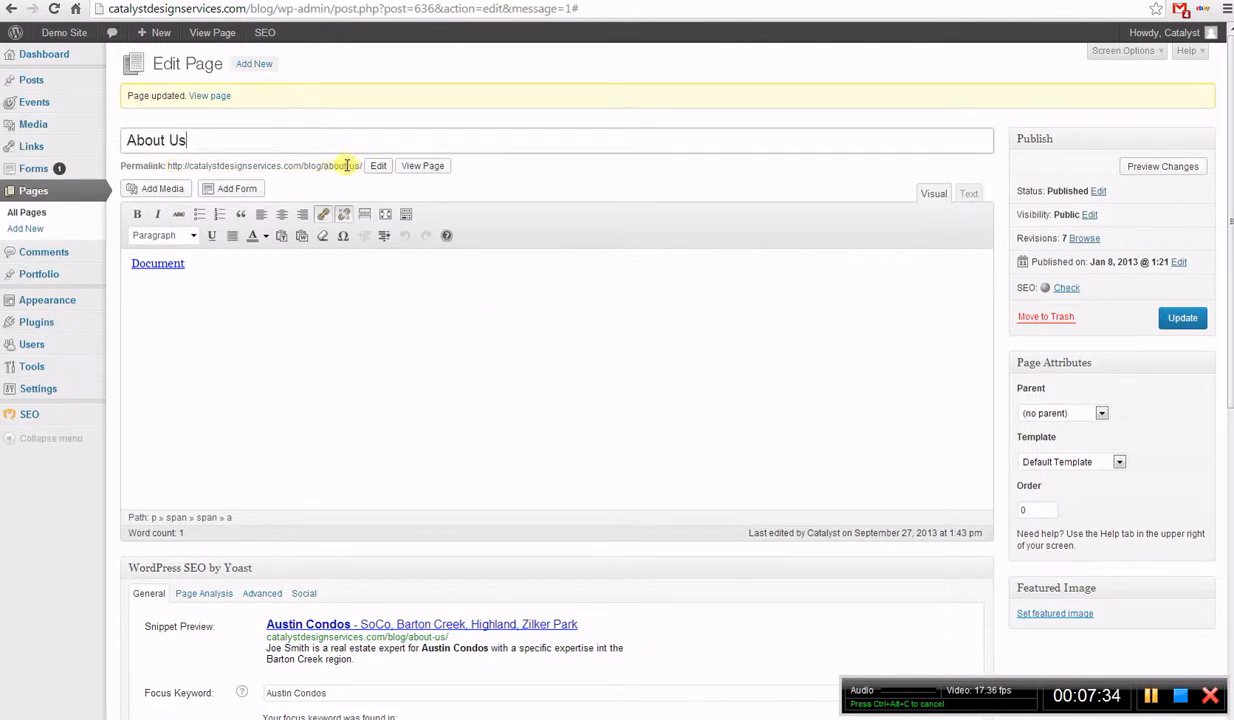
Step: Replace the permalink slug with "austin-condos-tx", separating the words with hyphens
{"action": "left_click", "coordinate": [378, 166]}
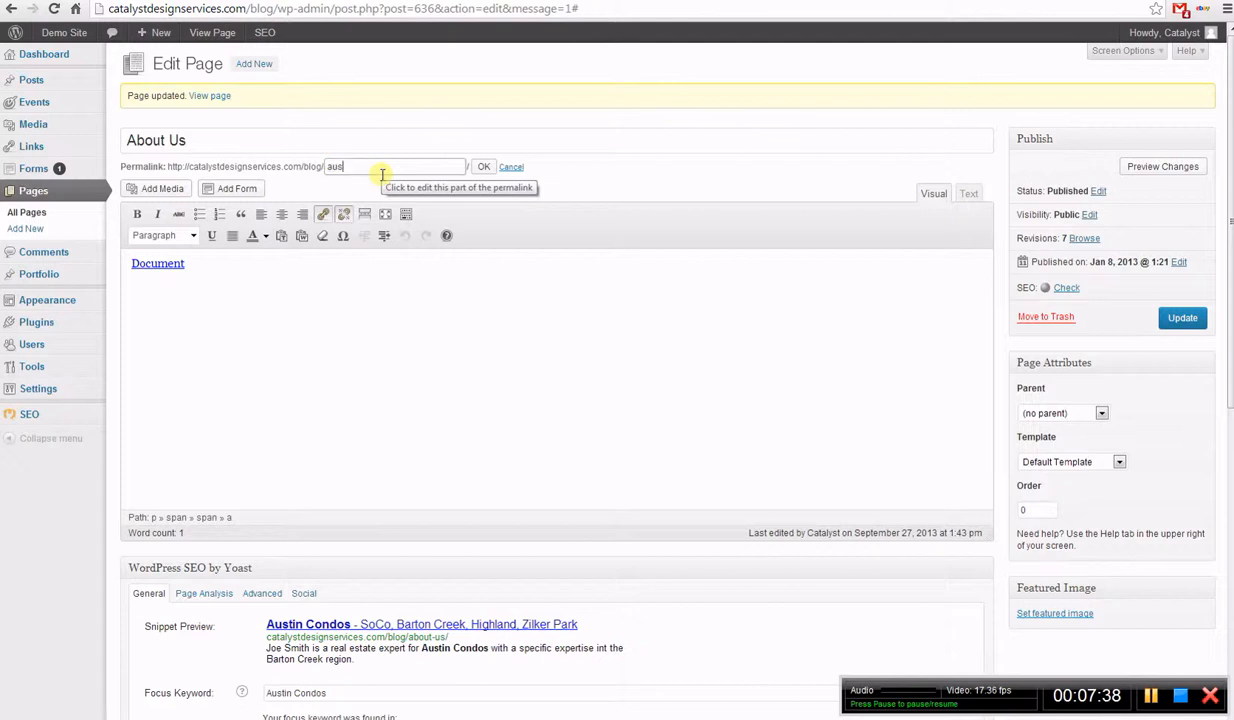
{"action": "type", "text": "austin-co"}
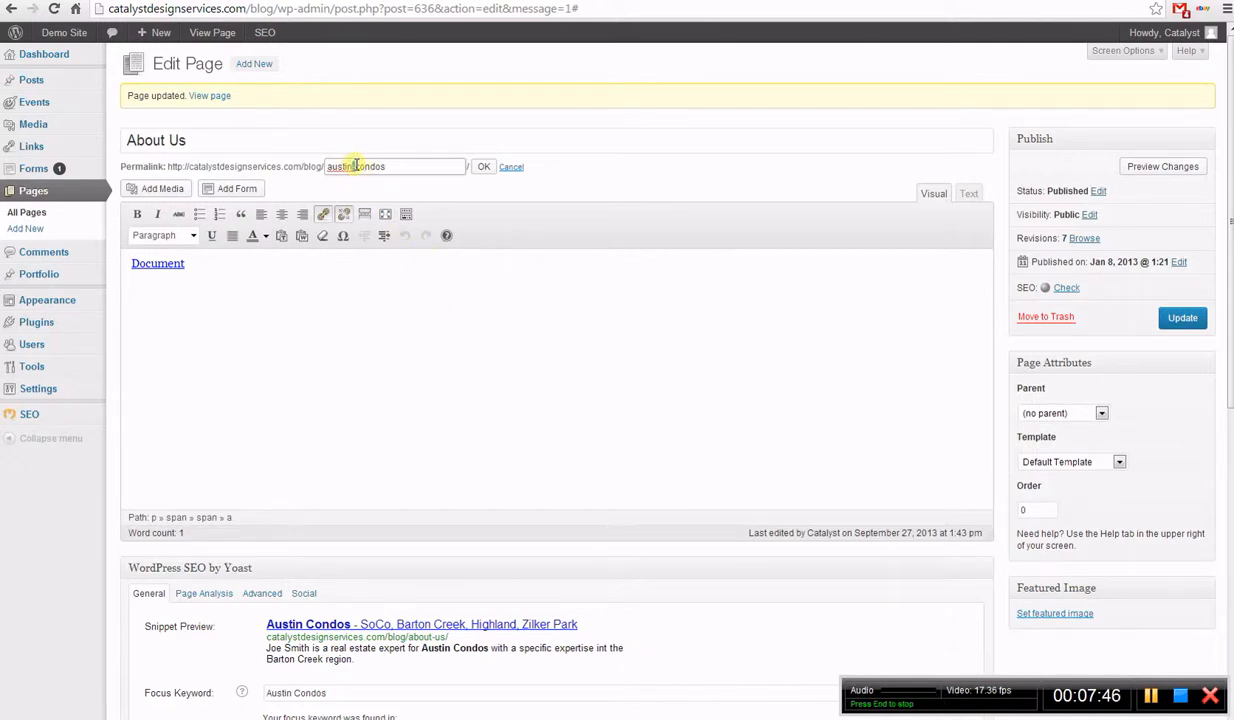
{"action": "middle_click", "coordinate": [458, 350]}
{"action": "scroll", "coordinate": [460, 350], "scroll_direction": "up", "scroll_amount": 3}
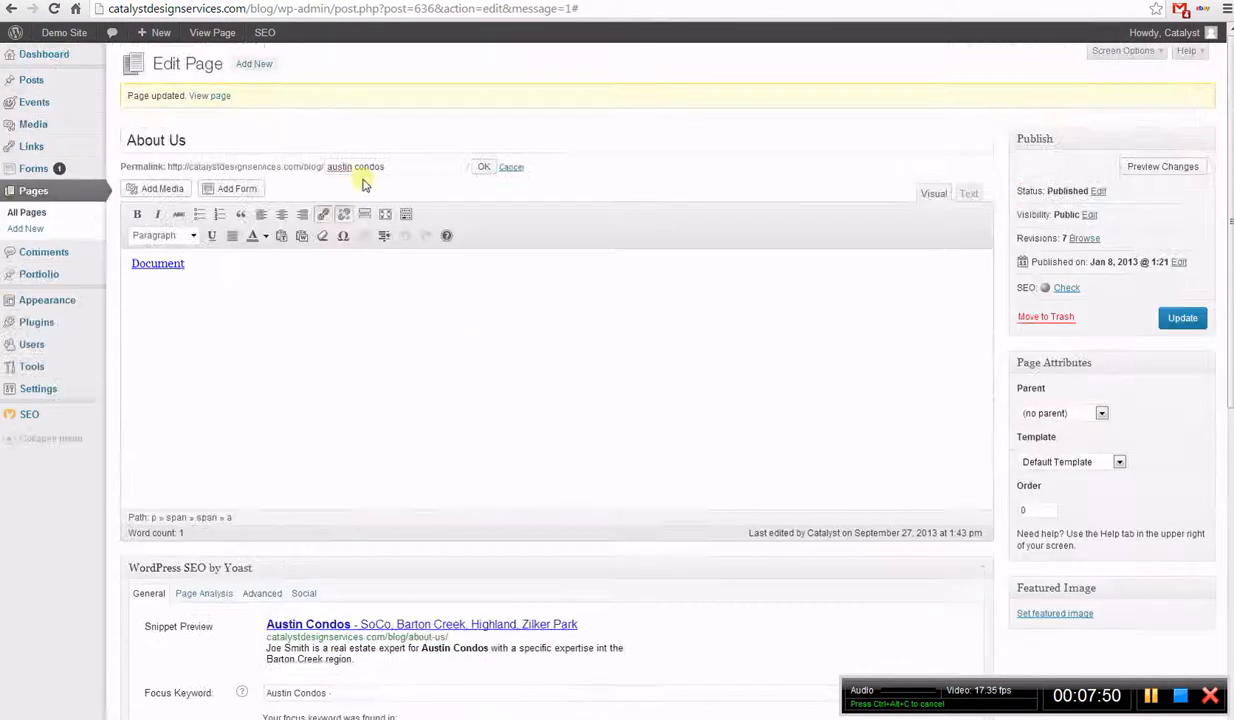
{"action": "type", "text": "-"}
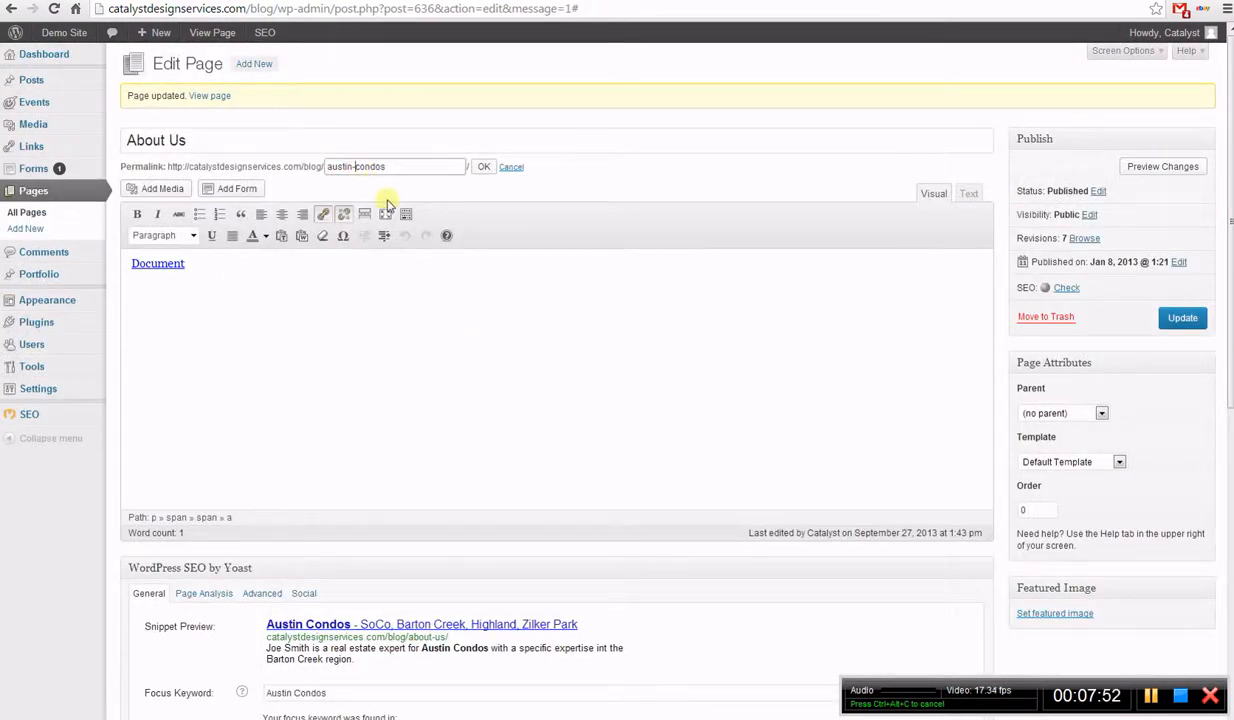
{"action": "left_click", "coordinate": [405, 166]}
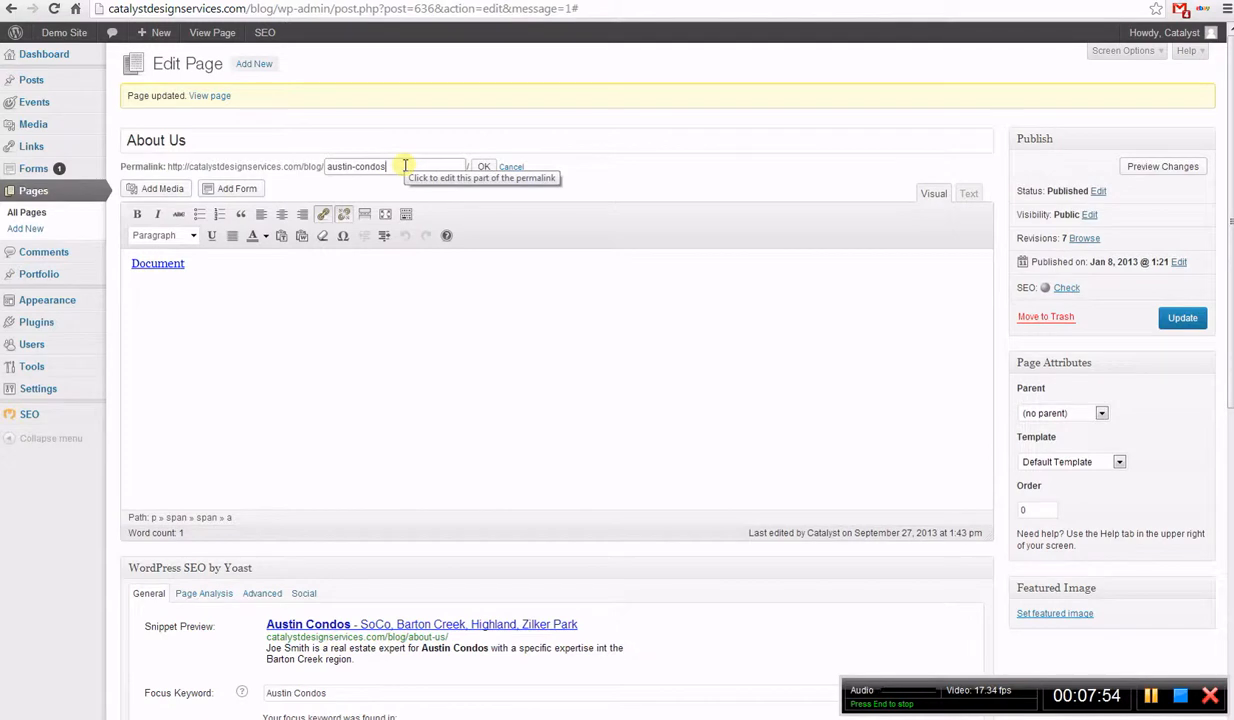
{"action": "type", "text": "0"}
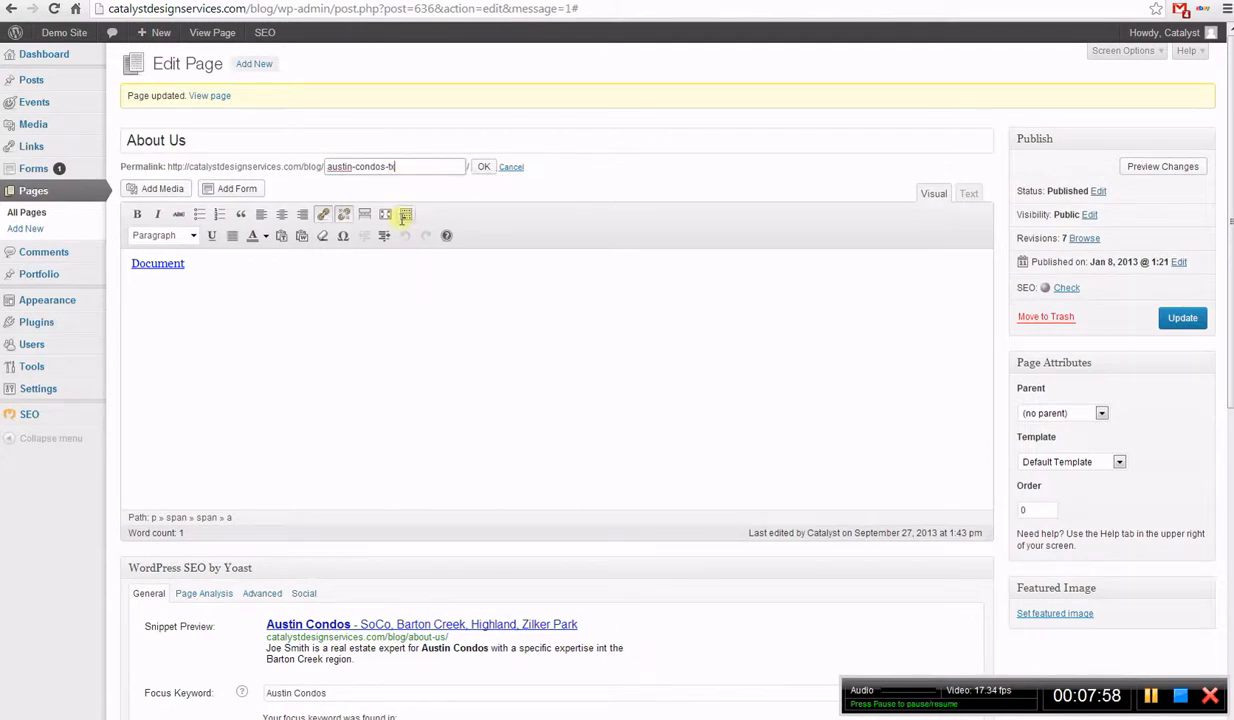
Step: Check the page URL result in the focus keyword findings against the edited permalink
{"action": "left_click", "coordinate": [419, 289]}
{"action": "scroll", "coordinate": [421, 327], "scroll_direction": "down", "scroll_amount": 3}
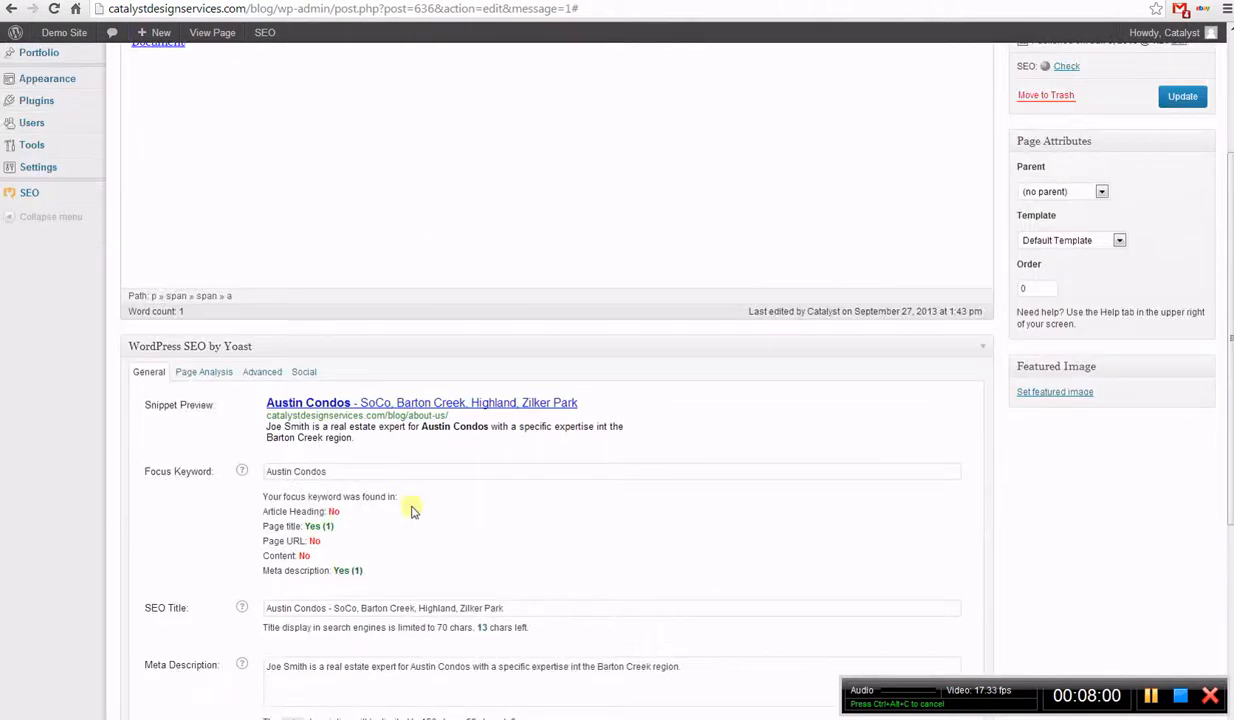
{"action": "left_click_drag", "start_coordinate": [264, 552], "coordinate": [309, 541]}
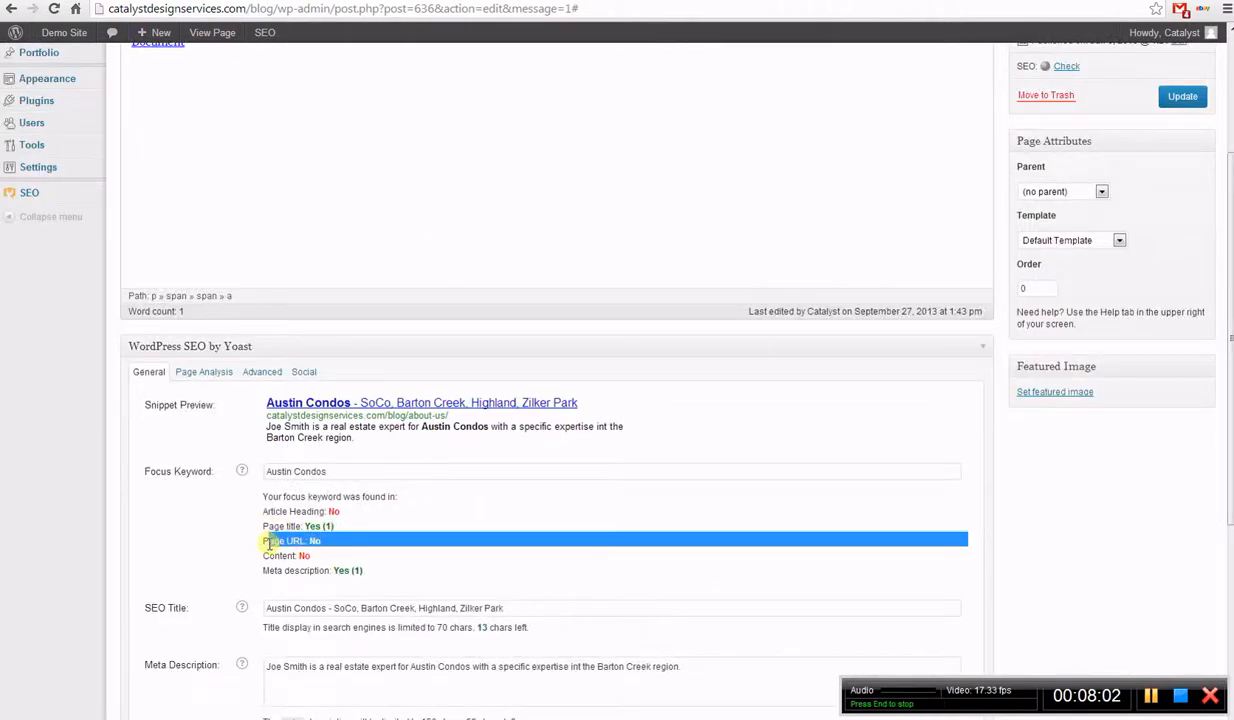
{"action": "left_click", "coordinate": [309, 541]}
{"action": "scroll", "coordinate": [350, 537], "scroll_direction": "up", "scroll_amount": 3}
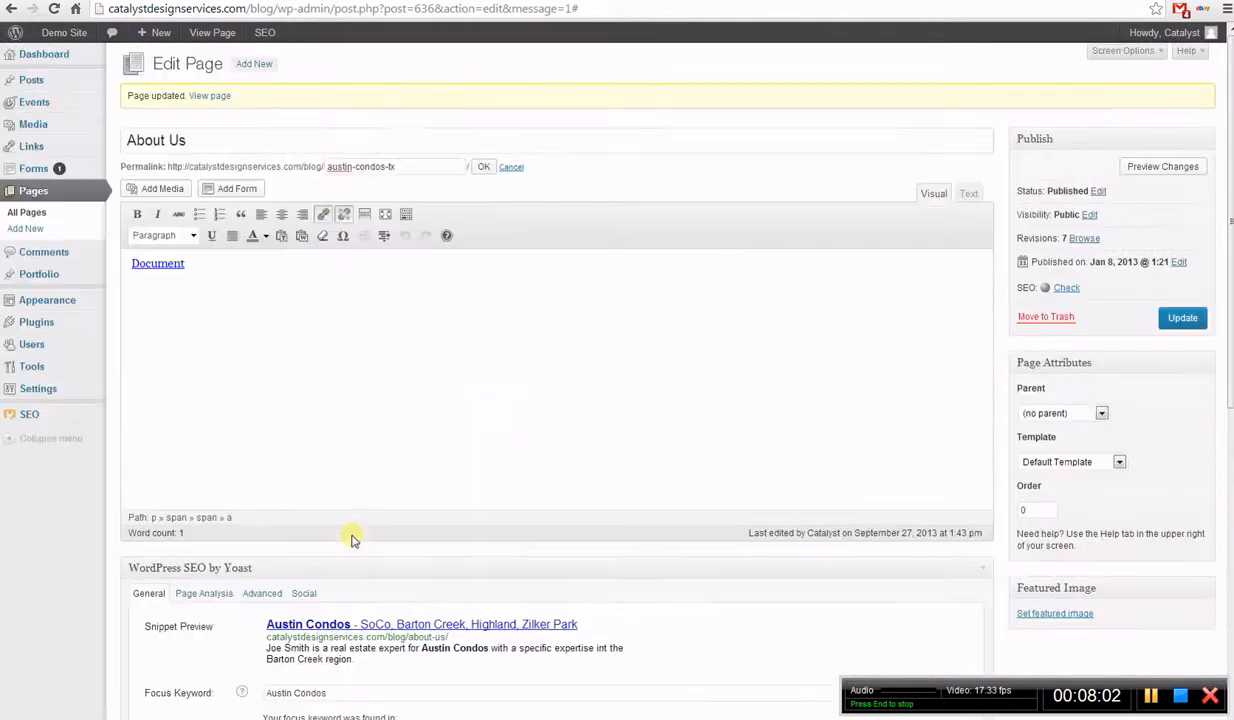
Step: Insert "barton-creek-" before "condos" in the permalink slug, making it "austin-barton-creek-condos-tx"
{"action": "left_click", "coordinate": [328, 167]}
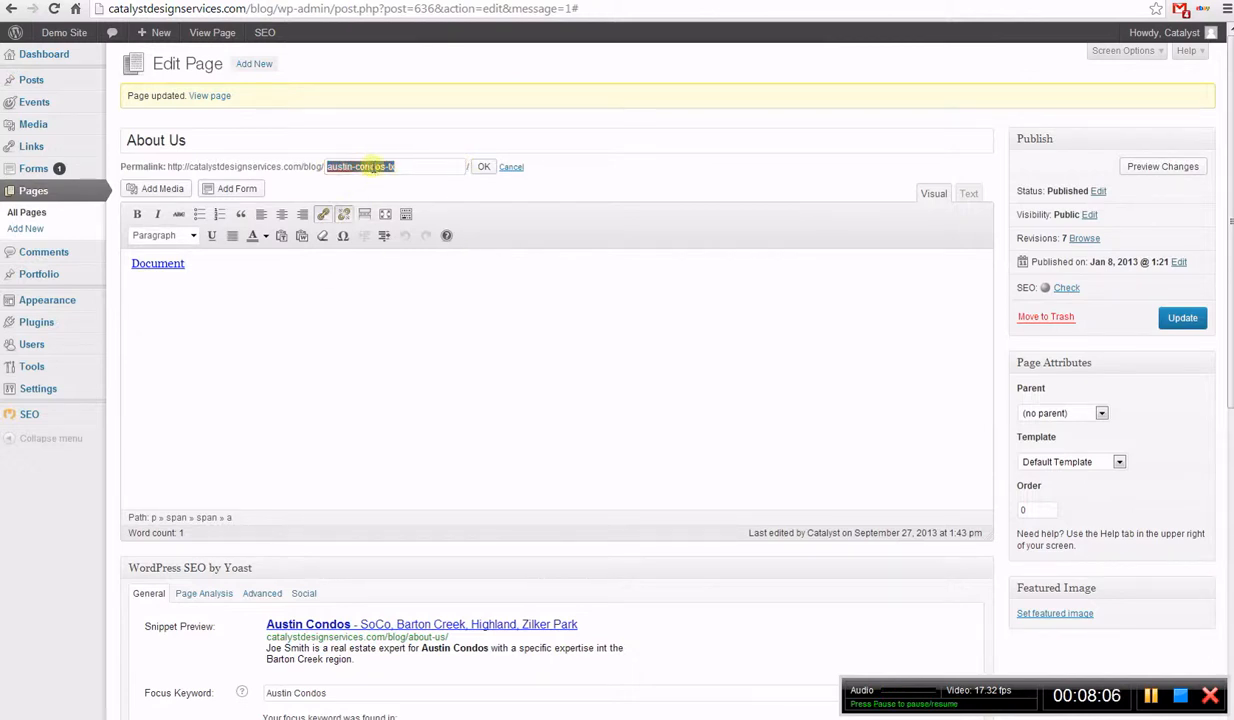
{"action": "left_click_drag", "start_coordinate": [386, 166], "coordinate": [300, 168]}
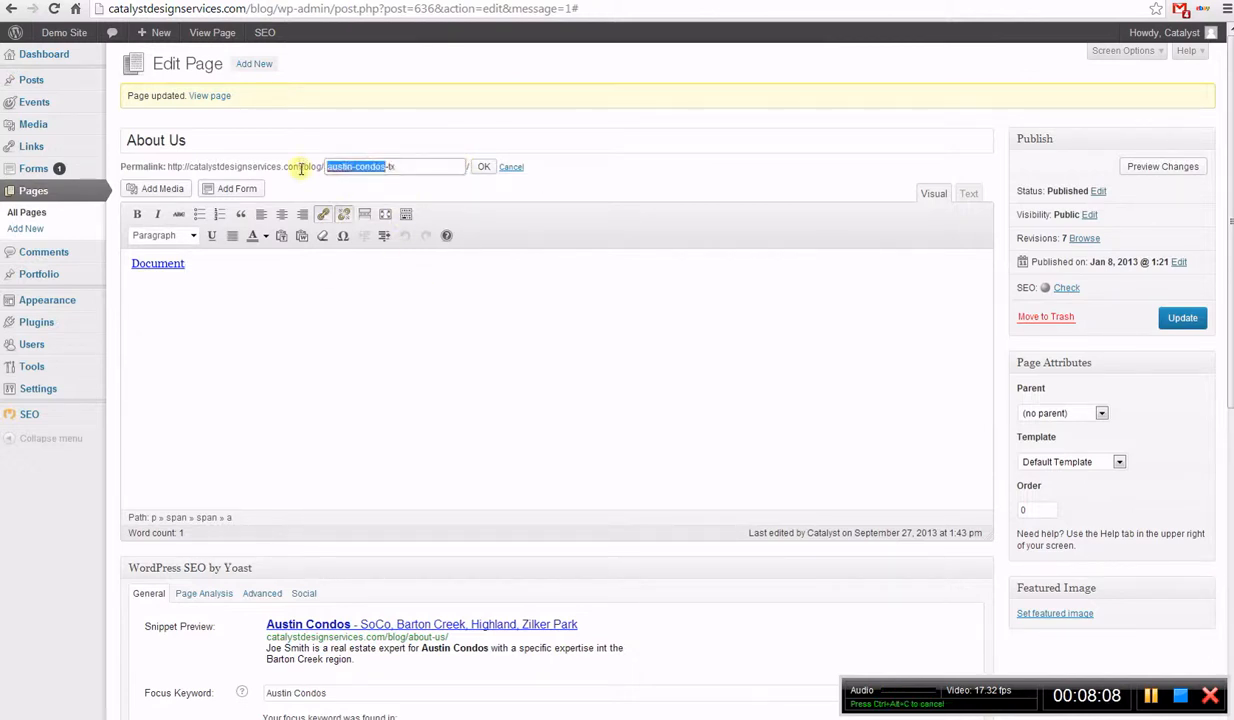
{"action": "left_click", "coordinate": [383, 166]}
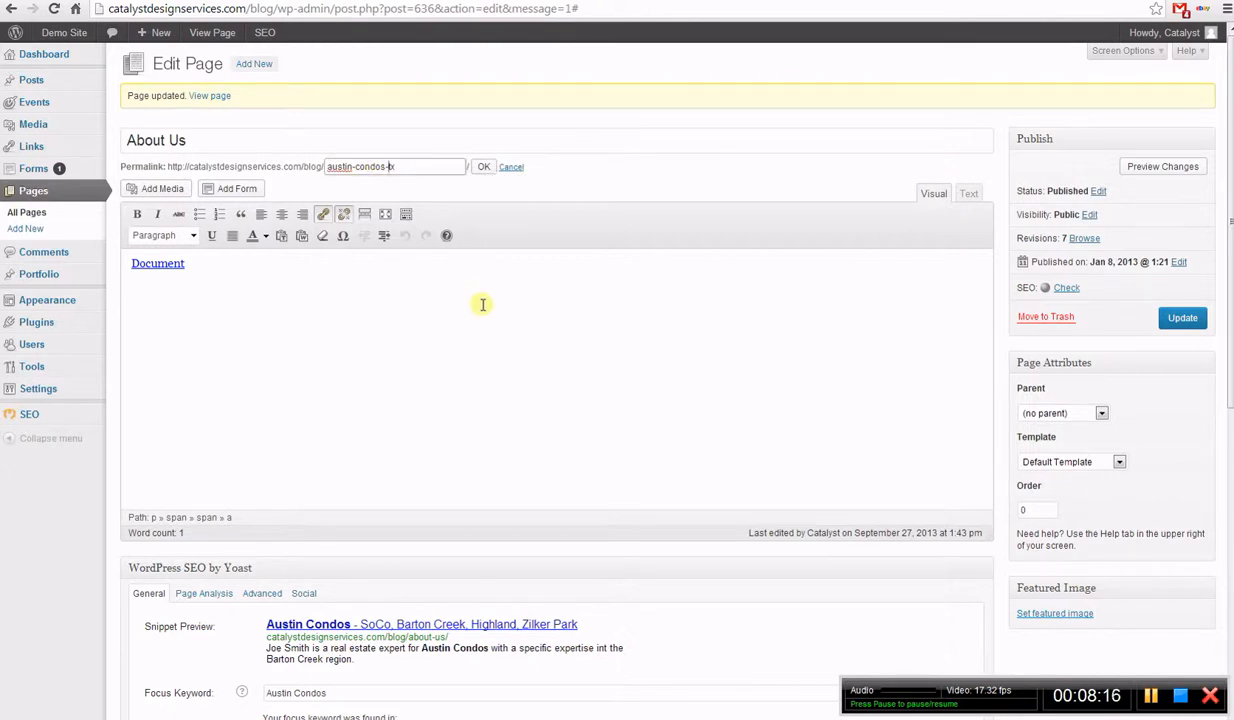
{"action": "left_click", "coordinate": [356, 168]}
{"action": "type", "text": "ba"}
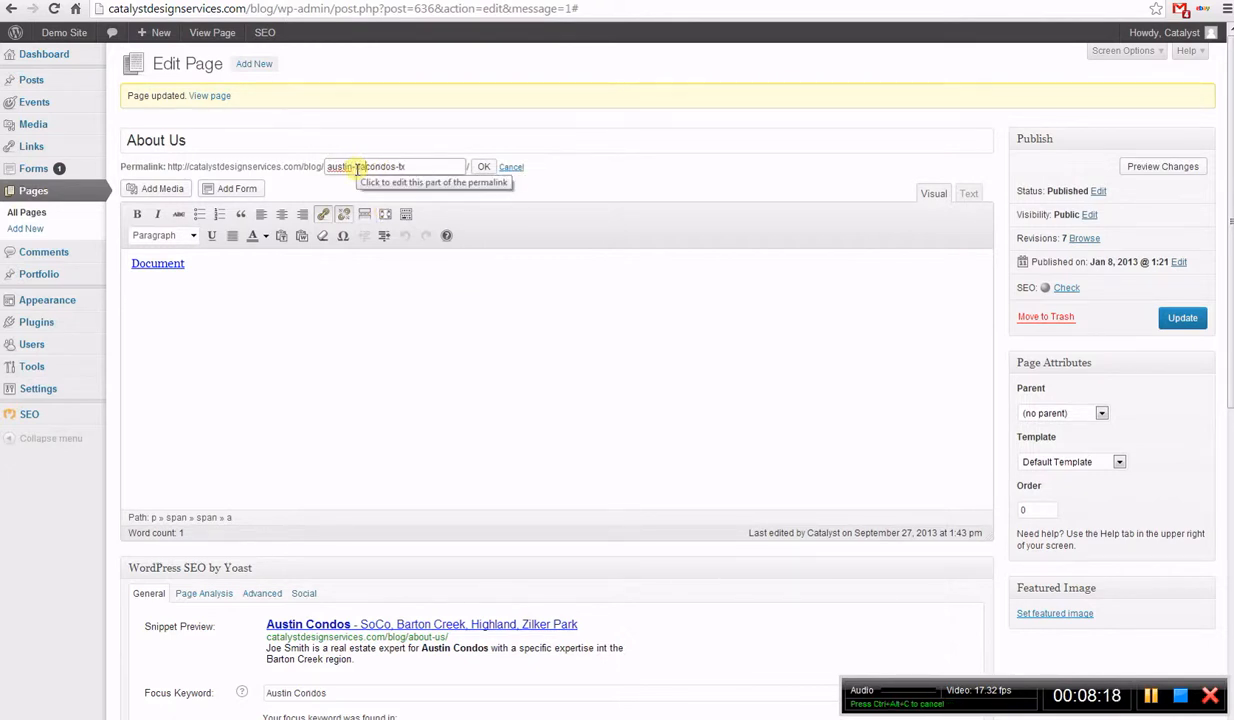
{"action": "type", "text": "rton-cr"}
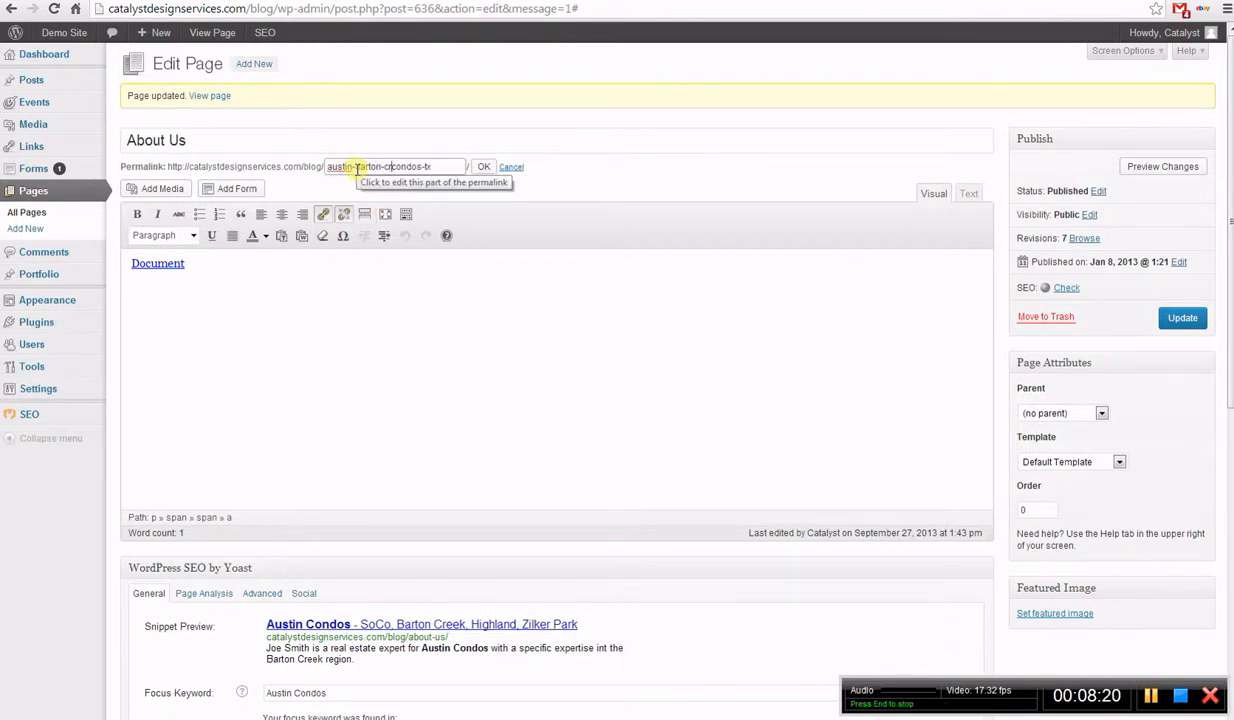
{"action": "type", "text": "eek-"}
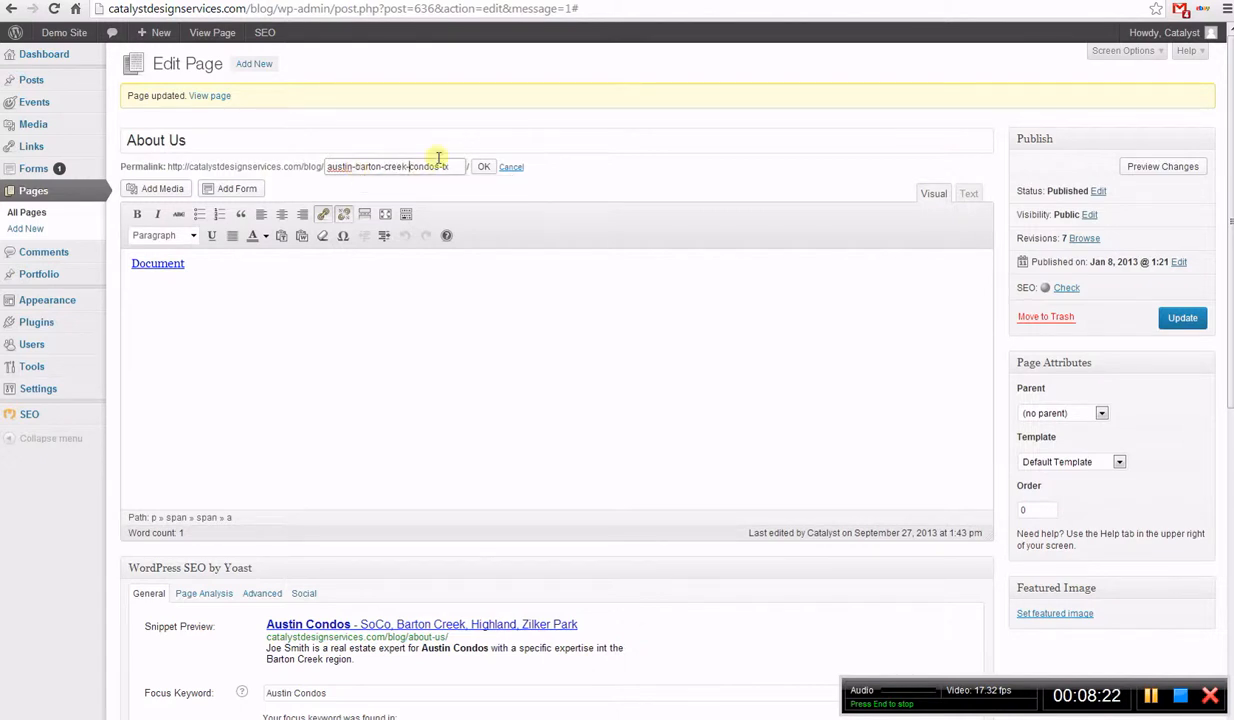
Step: Compare the full edited slug with the Yoast focus keyword findings and accept the new permalink
{"action": "scroll", "coordinate": [505, 335], "scroll_direction": "down", "scroll_amount": 2}
{"action": "scroll", "coordinate": [510, 340], "scroll_direction": "down", "scroll_amount": 2}
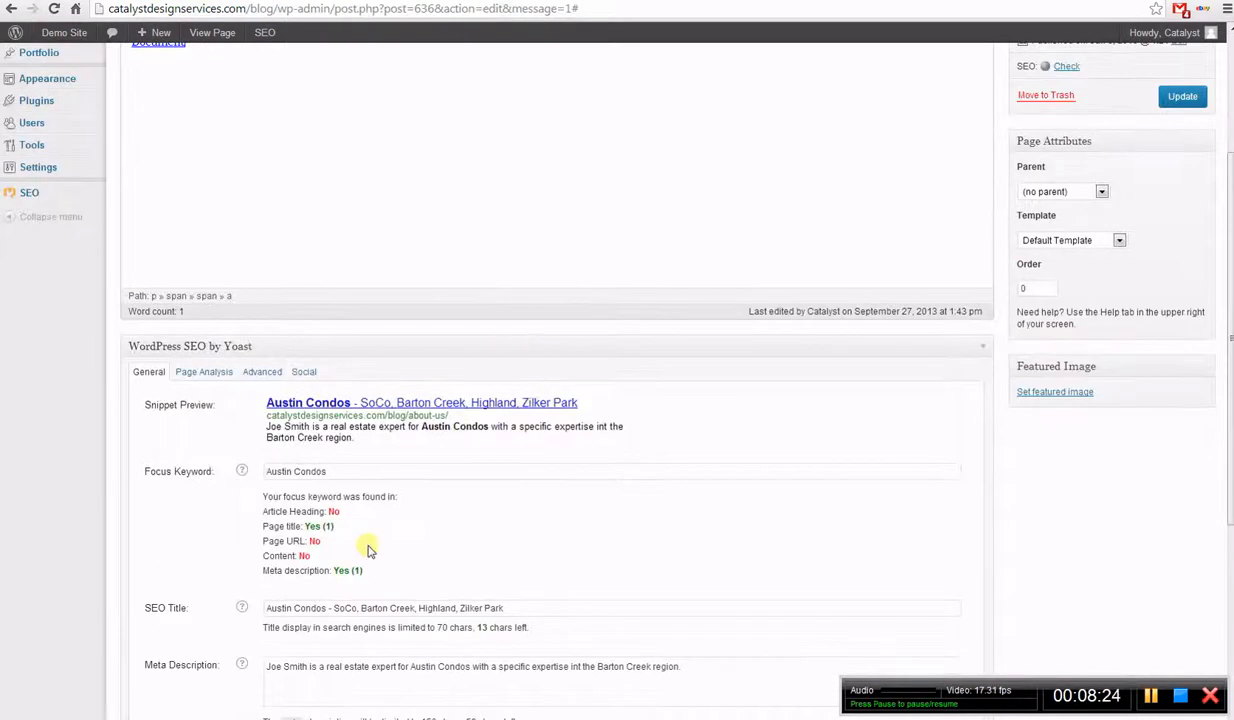
{"action": "scroll", "coordinate": [358, 546], "scroll_direction": "up", "scroll_amount": 4}
{"action": "left_click_drag", "start_coordinate": [325, 166], "coordinate": [496, 295]}
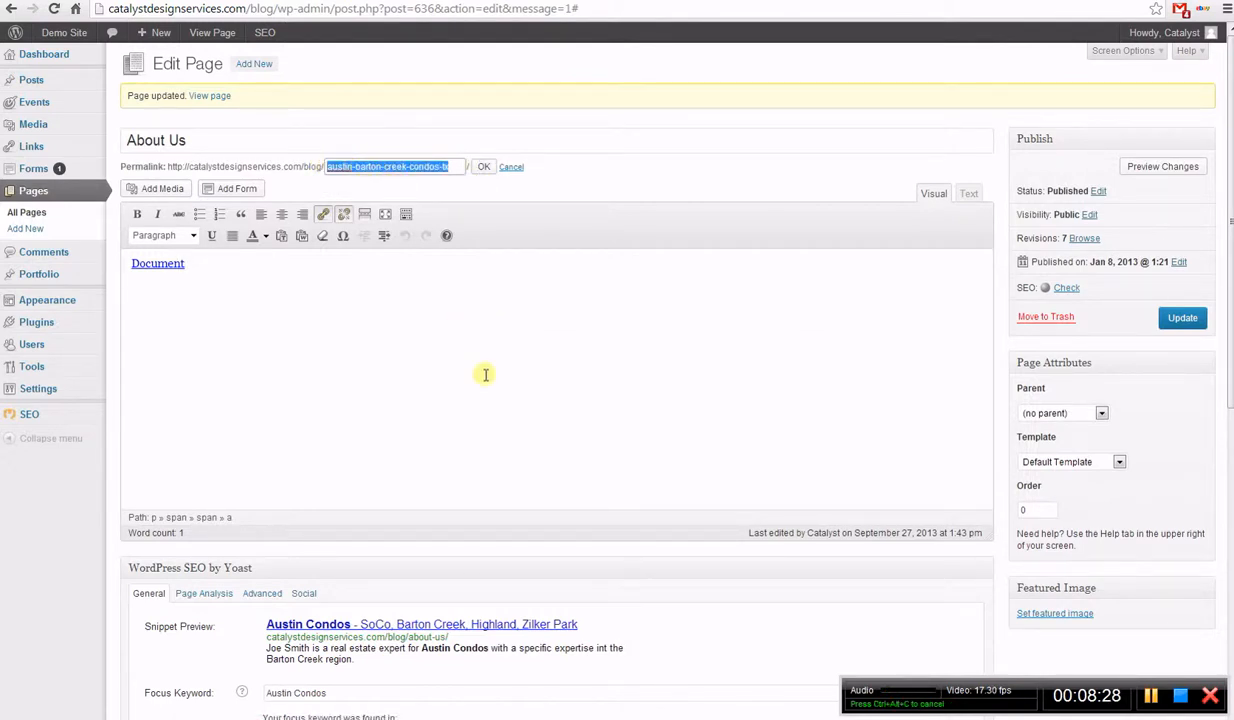
{"action": "left_click", "coordinate": [452, 166]}
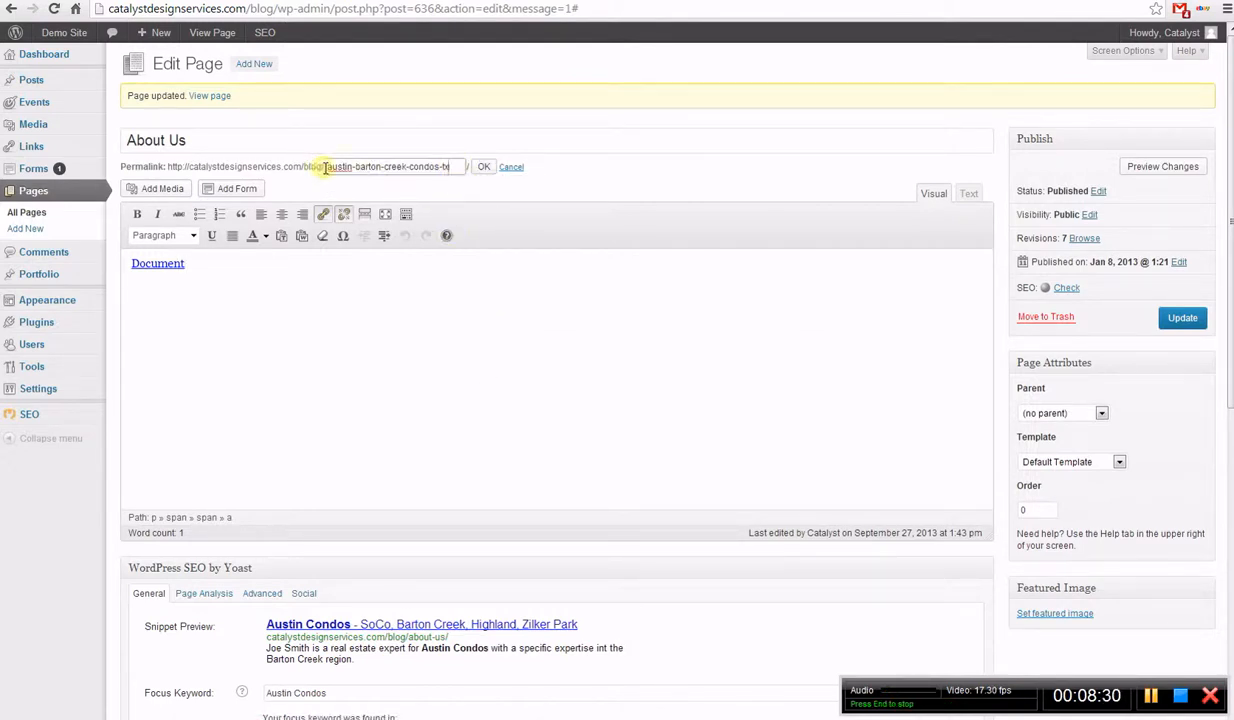
{"action": "left_click_drag", "start_coordinate": [327, 166], "coordinate": [463, 167]}
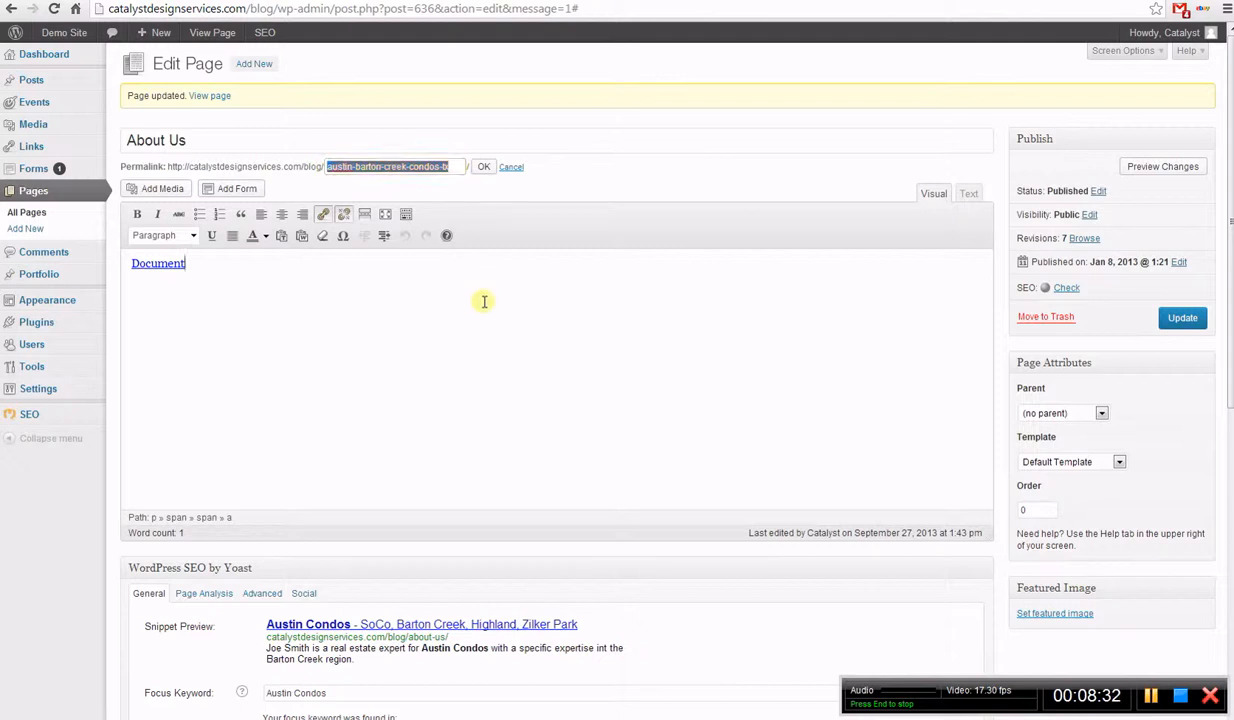
{"action": "left_click", "coordinate": [440, 167]}
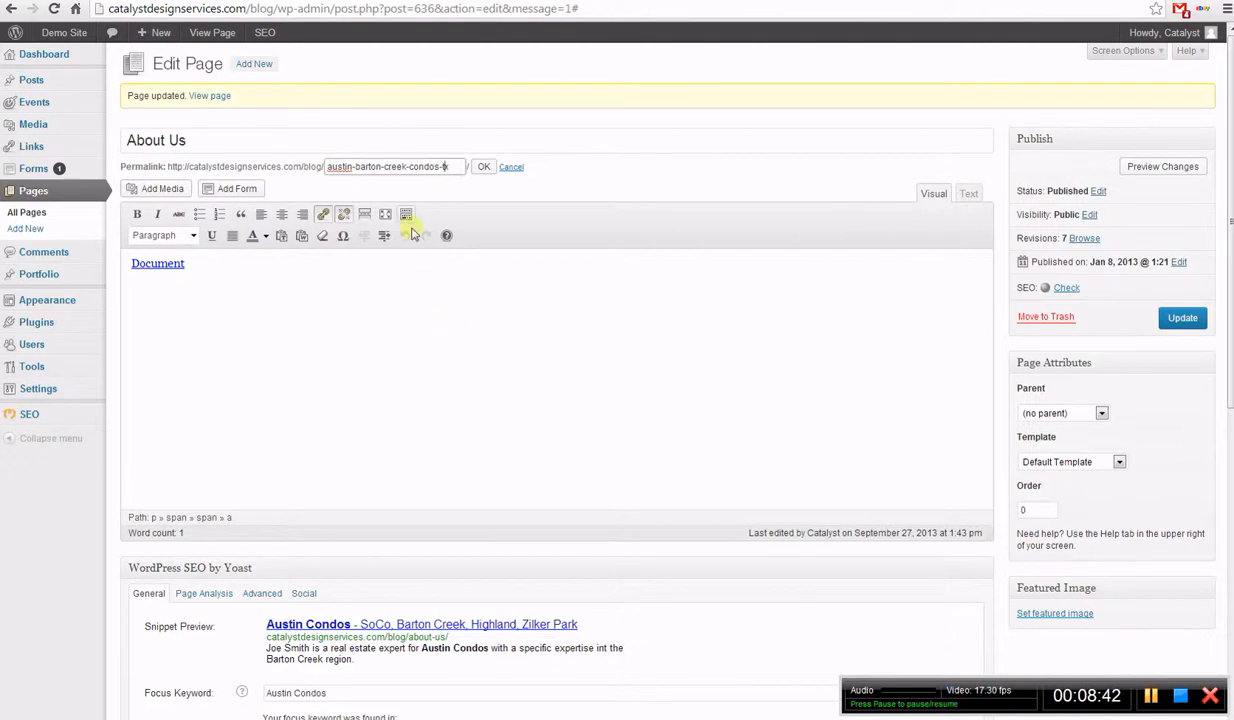
{"action": "scroll", "coordinate": [484, 416], "scroll_direction": "down", "scroll_amount": 4}
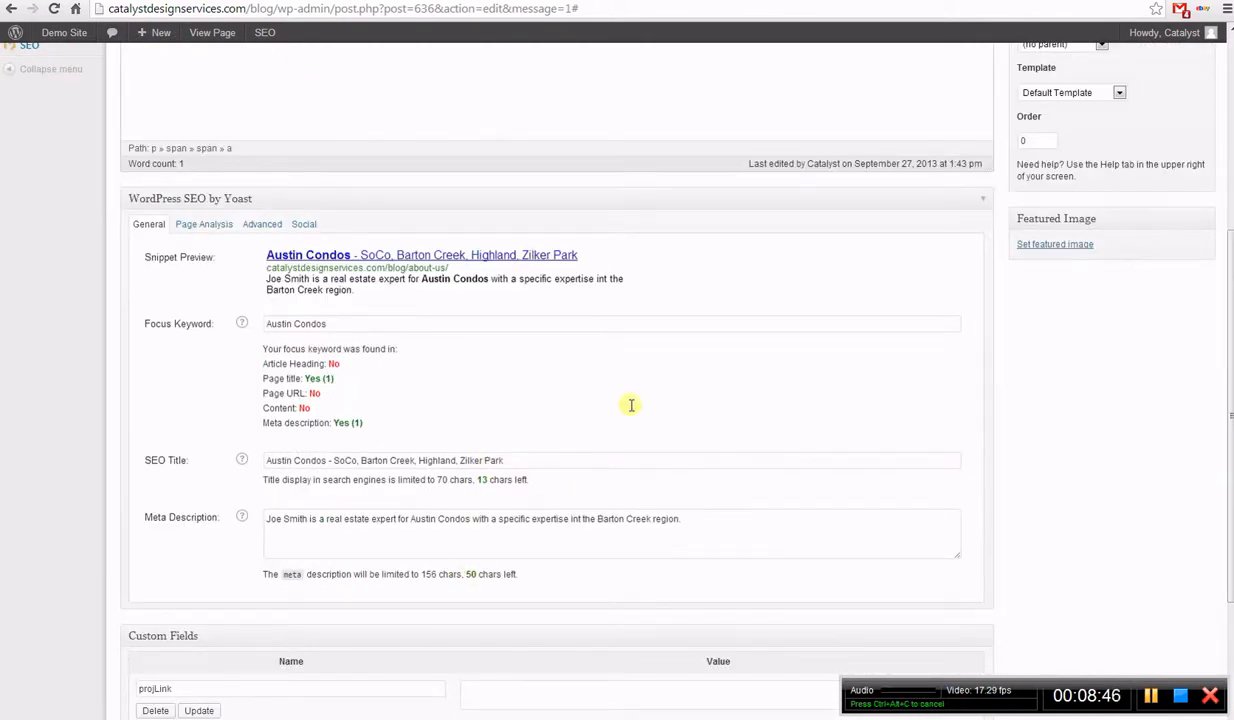
{"action": "scroll", "coordinate": [650, 365], "scroll_direction": "up", "scroll_amount": 4}
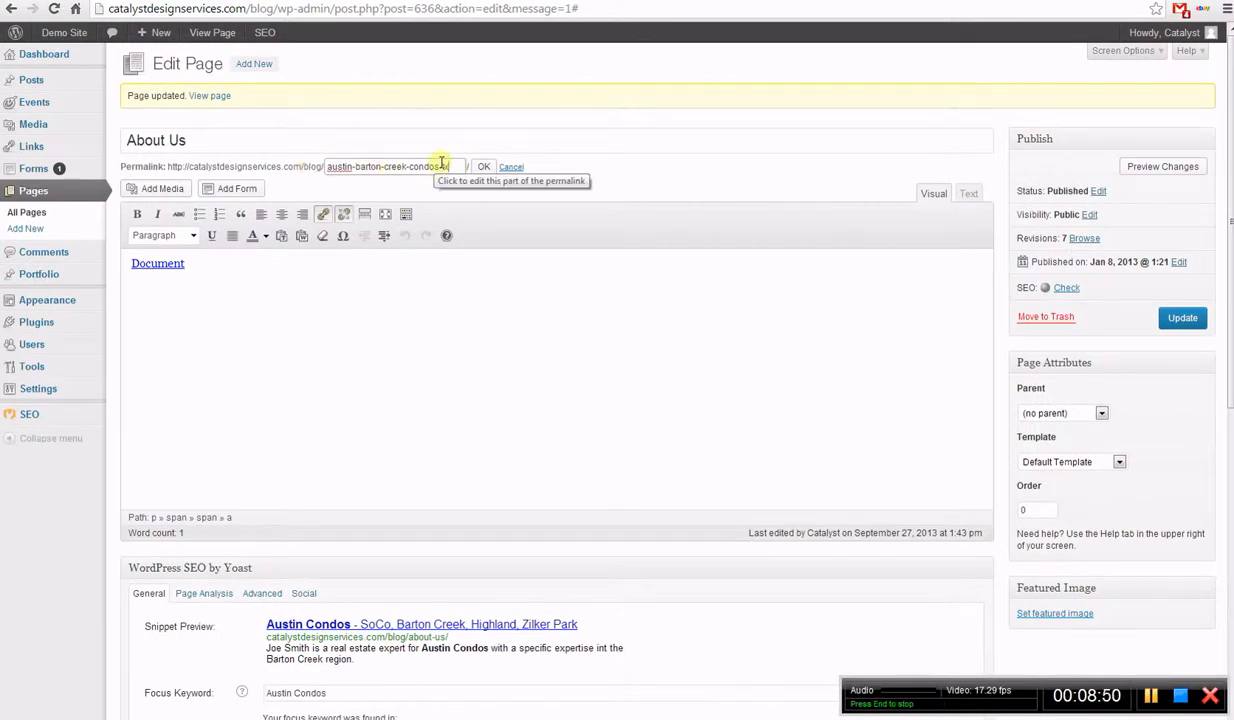
{"action": "type", "text": "b"}
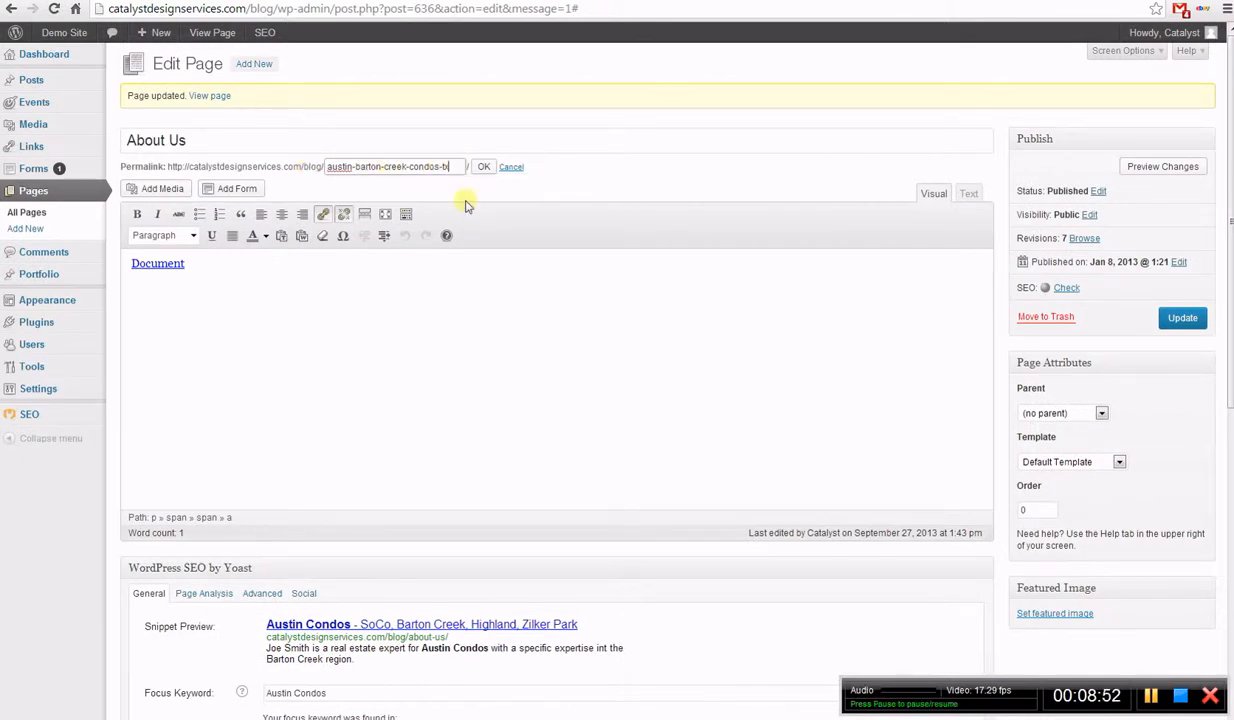
{"action": "left_click", "coordinate": [483, 167]}
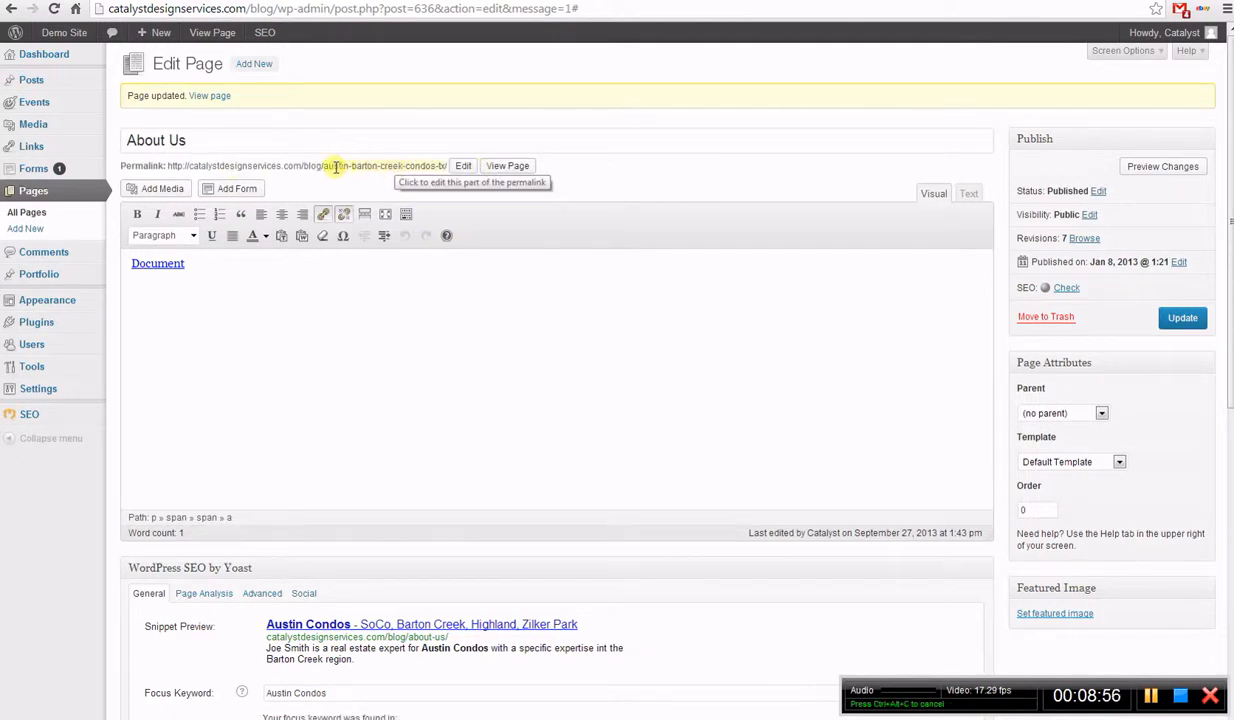
Step: Check the Page URL and Content results in the focus keyword findings
{"action": "scroll", "coordinate": [485, 360], "scroll_direction": "down", "scroll_amount": 5}
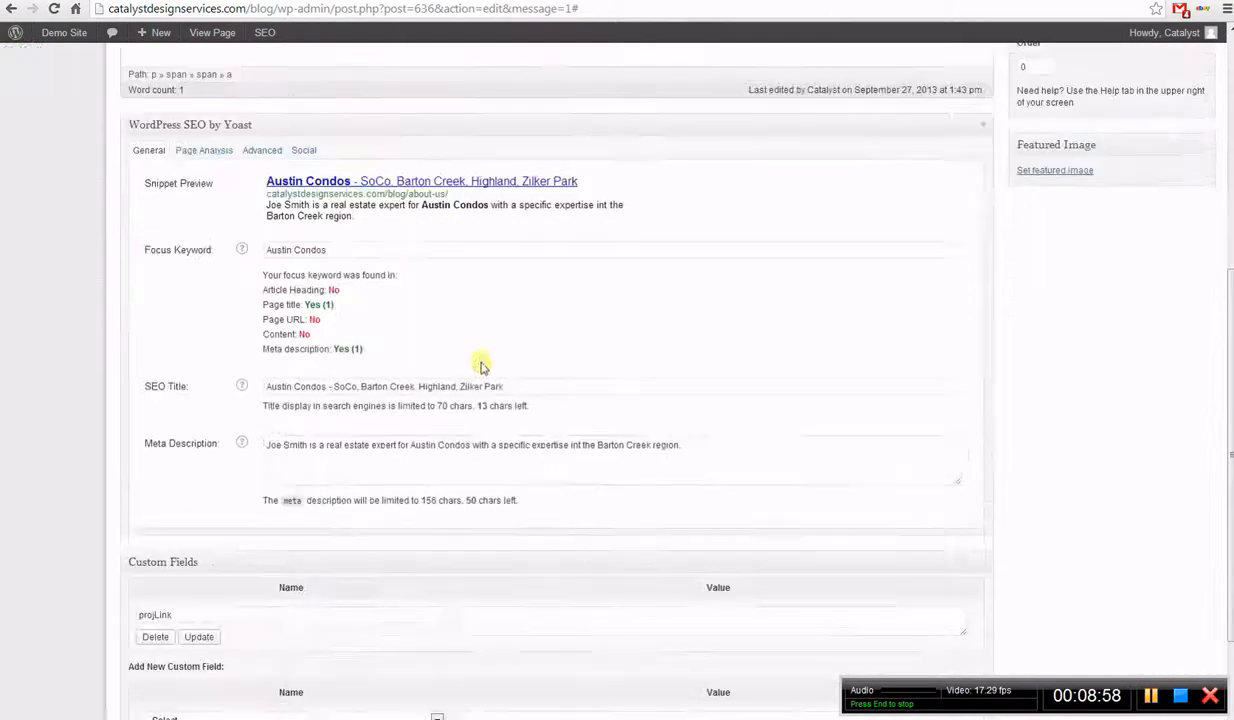
{"action": "left_click_drag", "start_coordinate": [322, 320], "coordinate": [273, 314]}
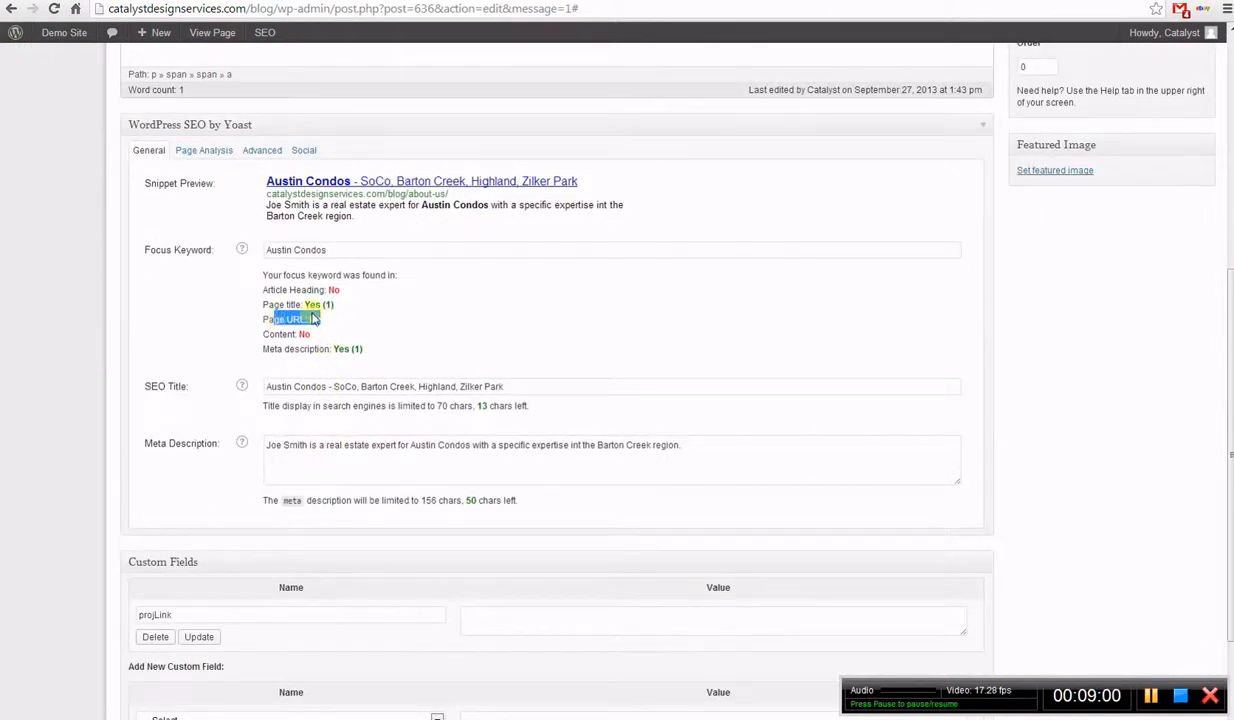
{"action": "left_click", "coordinate": [336, 320]}
{"action": "scroll", "coordinate": [348, 327], "scroll_direction": "up", "scroll_amount": 5}
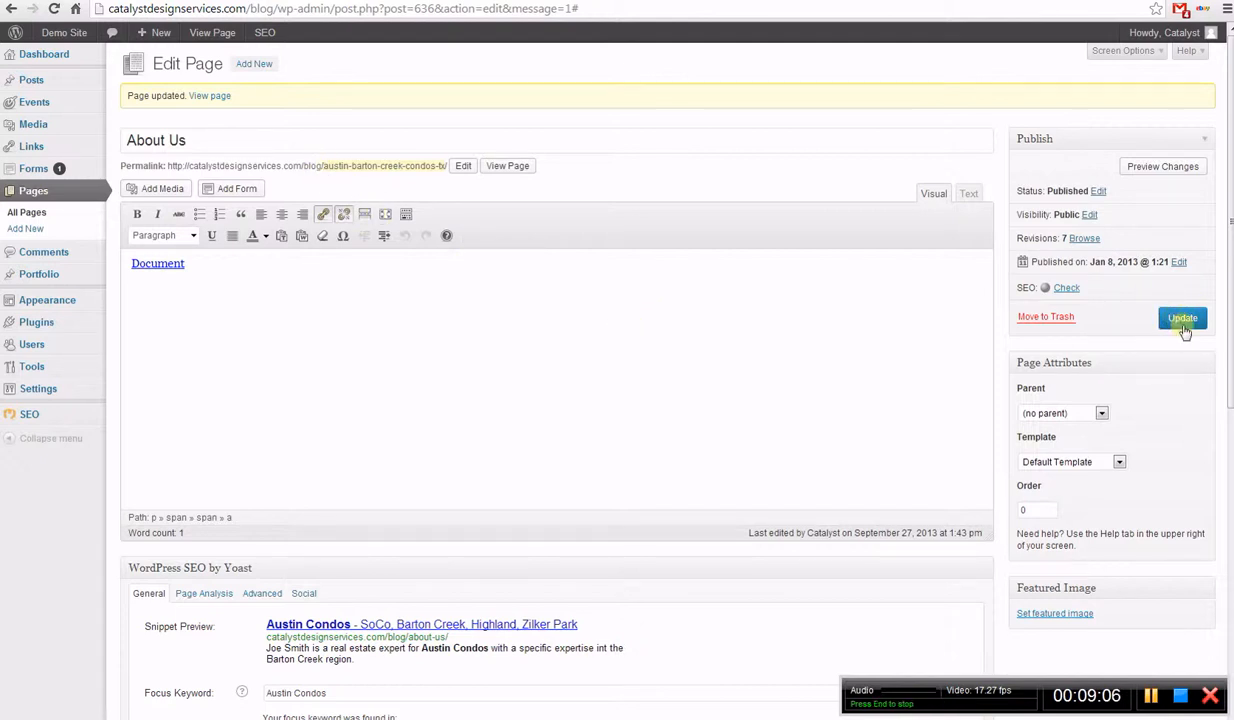
{"action": "left_click", "coordinate": [1180, 326]}
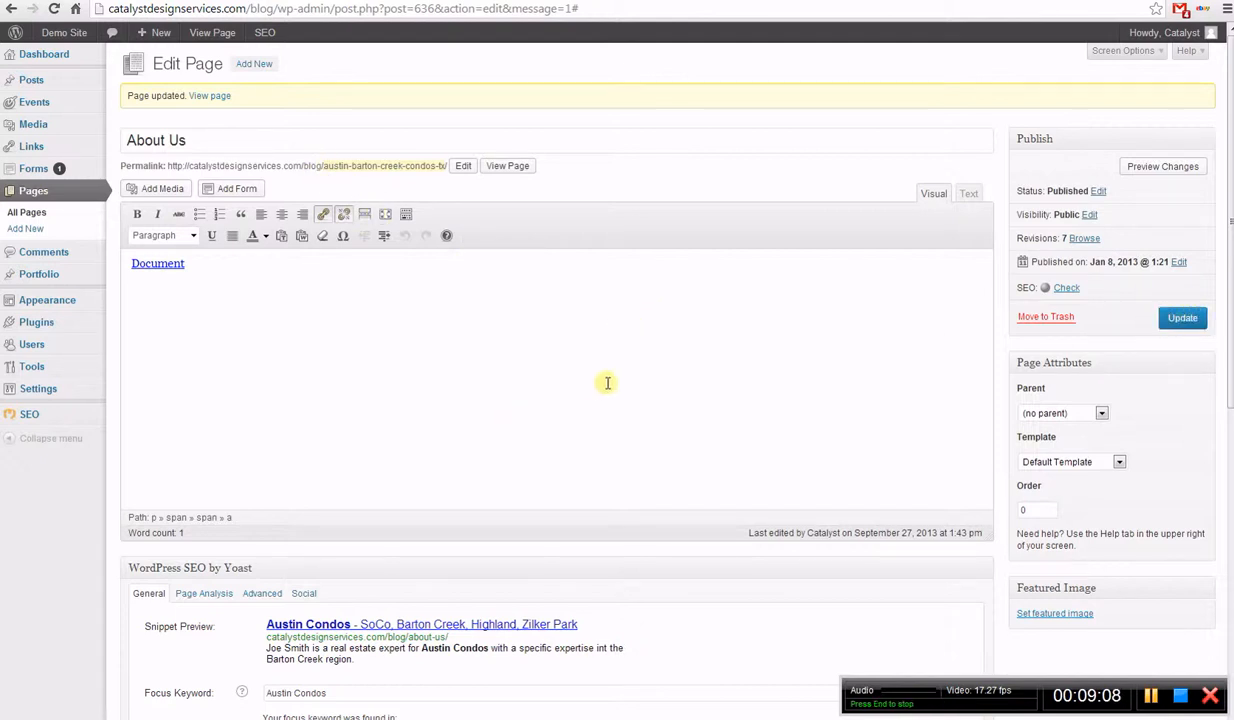
{"action": "scroll", "coordinate": [609, 381], "scroll_direction": "down", "scroll_amount": 4}
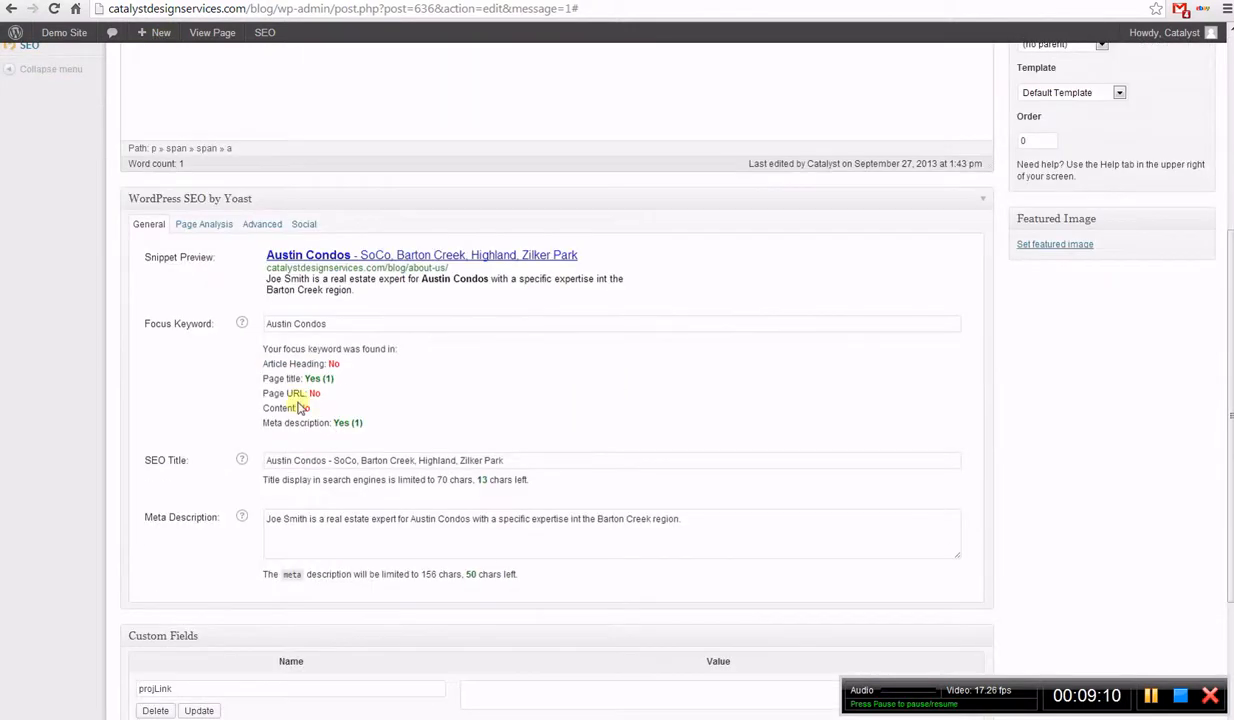
{"action": "left_click_drag", "start_coordinate": [260, 407], "coordinate": [310, 408]}
Step: Replace the page's "Document" body text with the focus keyword "Austin Condos"
{"action": "scroll", "coordinate": [471, 440], "scroll_direction": "up", "scroll_amount": 3}
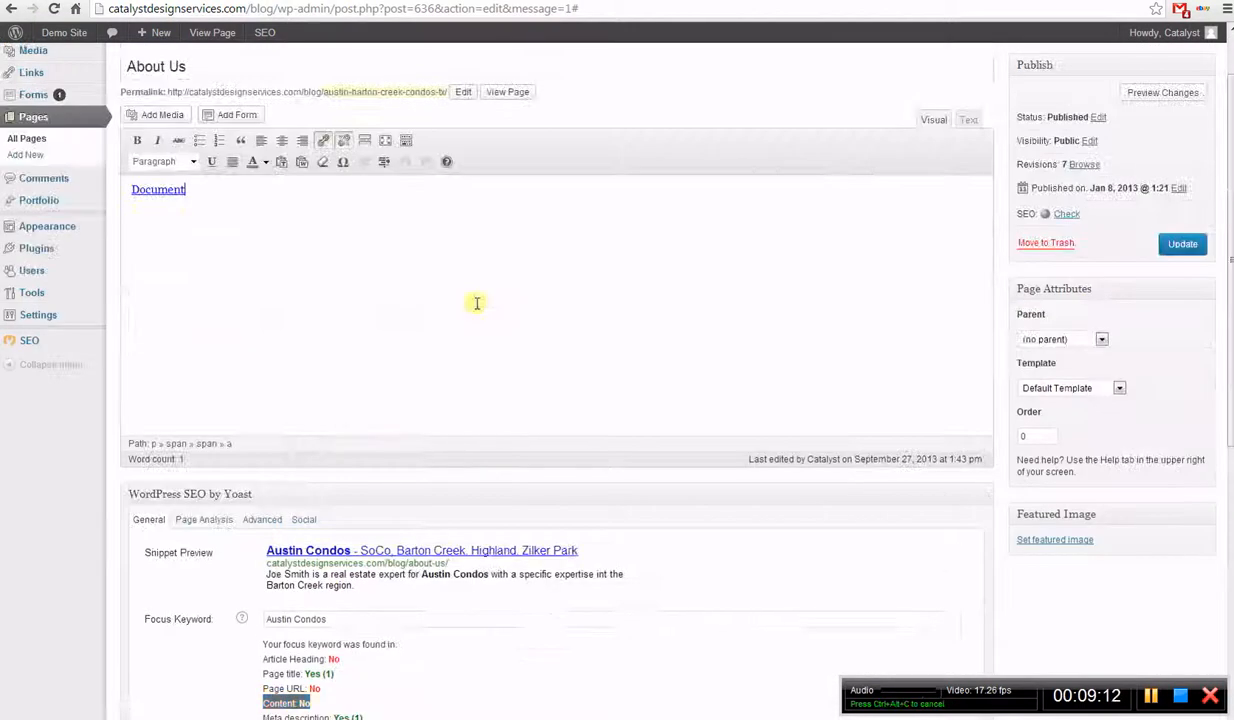
{"action": "key", "text": "ctrl+a"}
{"action": "key", "text": "BackSpace"}
{"action": "scroll", "coordinate": [510, 335], "scroll_direction": "down", "scroll_amount": 2}
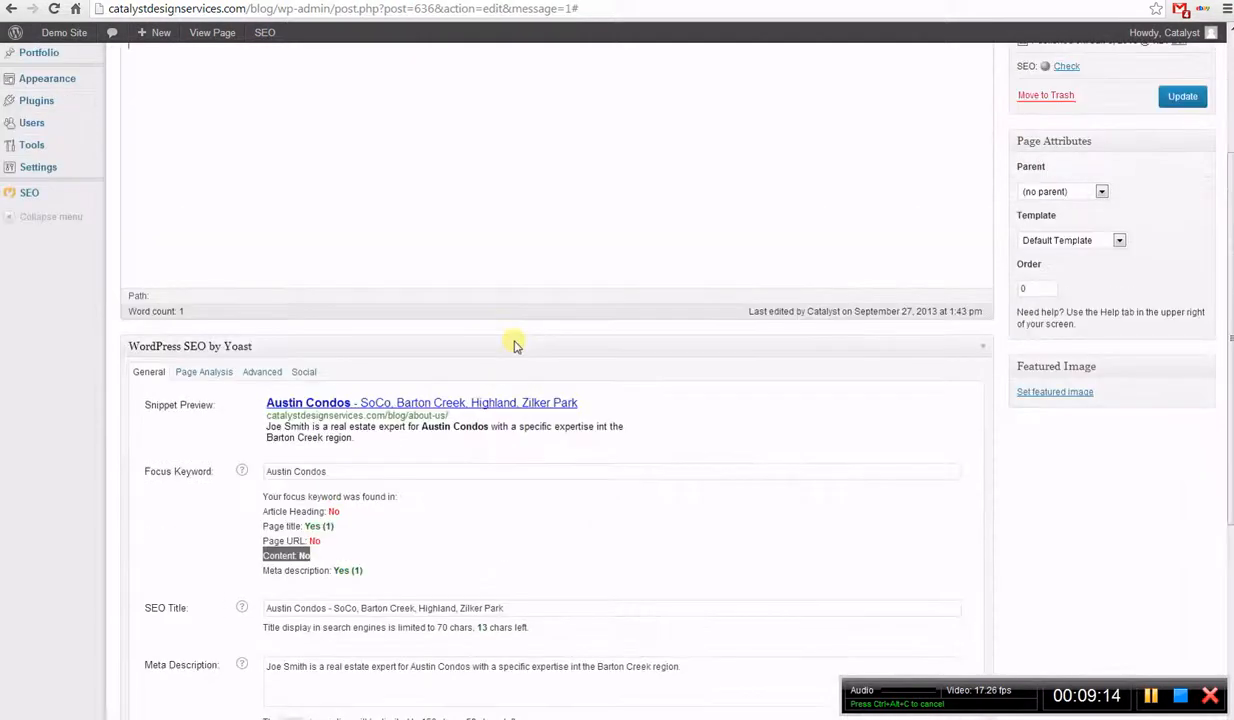
{"action": "scroll", "coordinate": [507, 325], "scroll_direction": "up", "scroll_amount": 4}
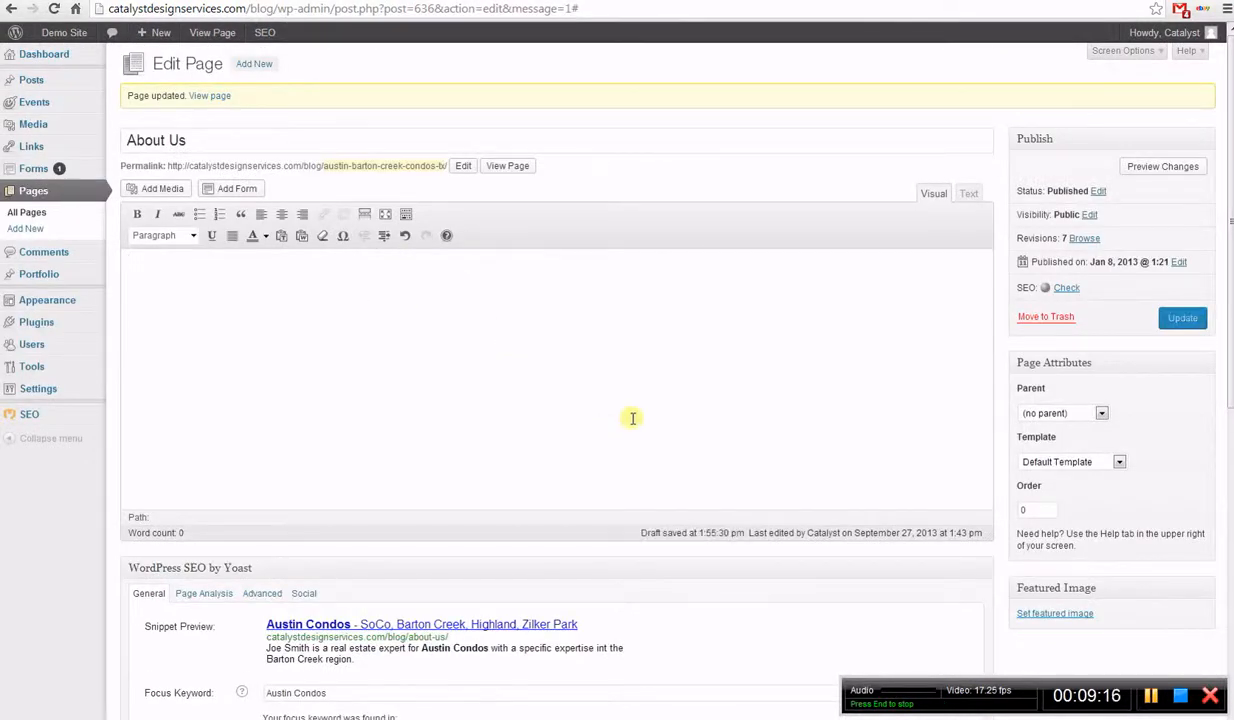
{"action": "type", "text": "Austin Condos"}
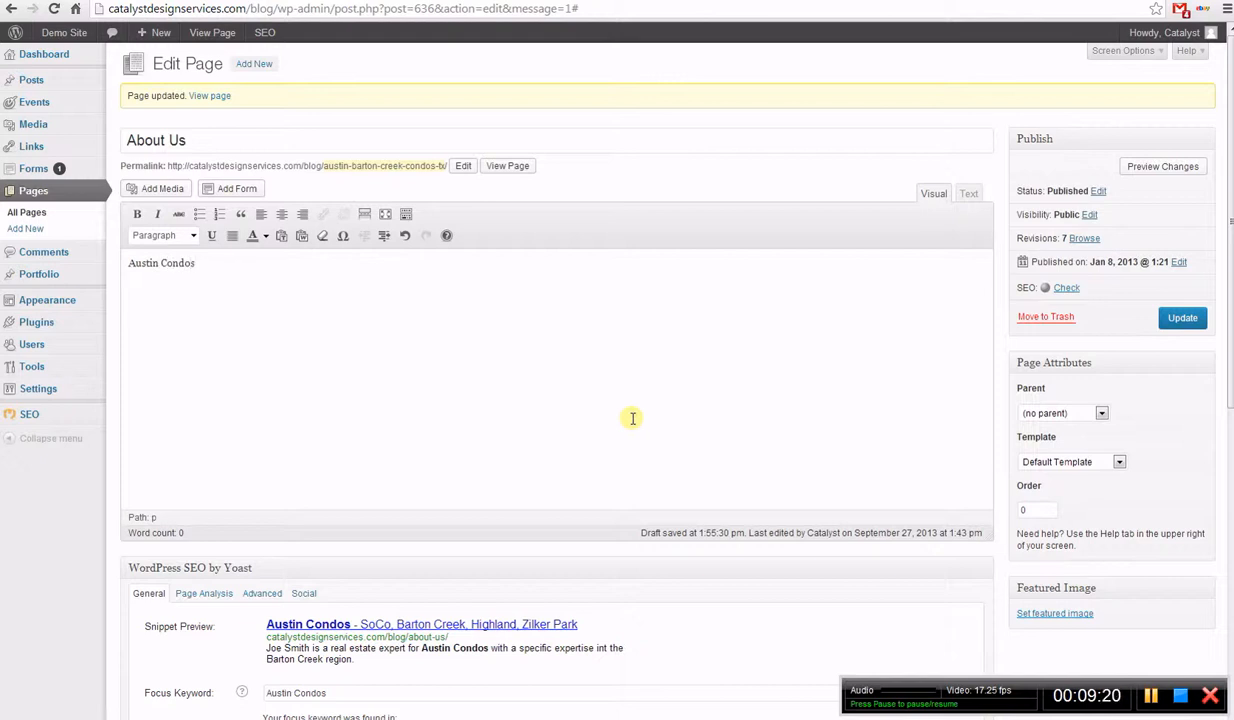
Step: Check the Content result in the focus keyword findings against the new body text
{"action": "scroll", "coordinate": [695, 575], "scroll_direction": "down", "scroll_amount": 2}
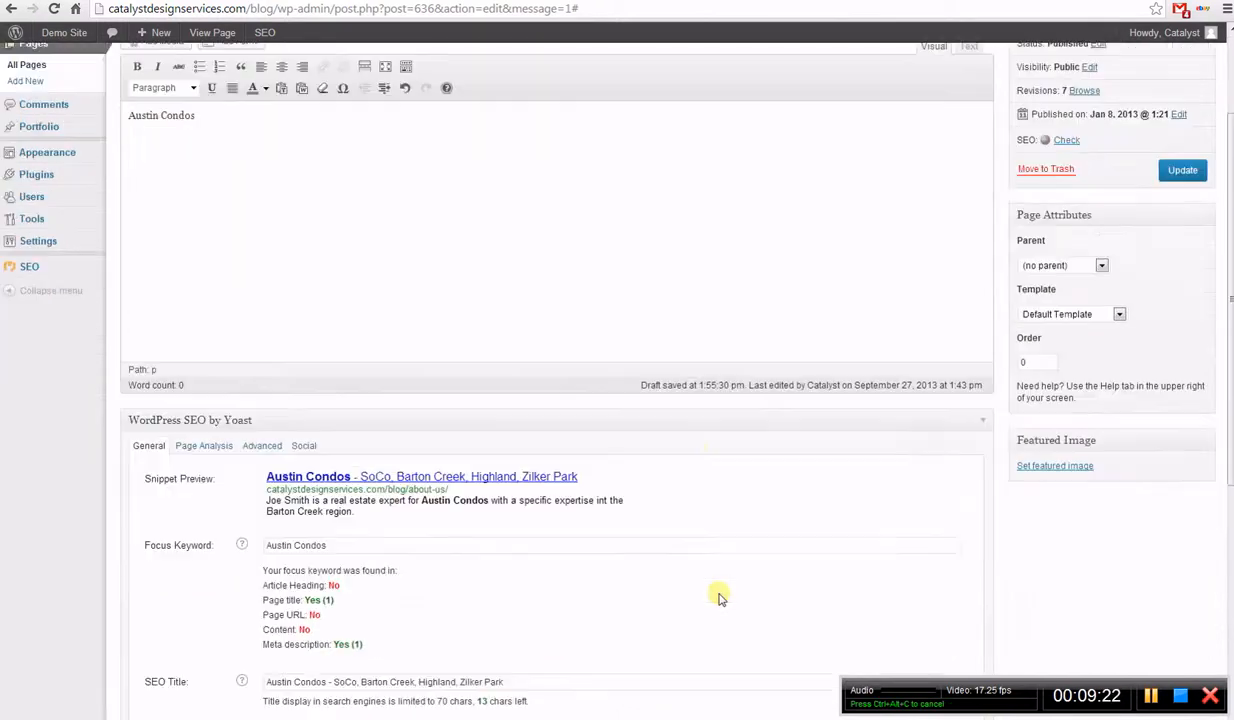
{"action": "left_click_drag", "start_coordinate": [310, 628], "coordinate": [261, 630]}
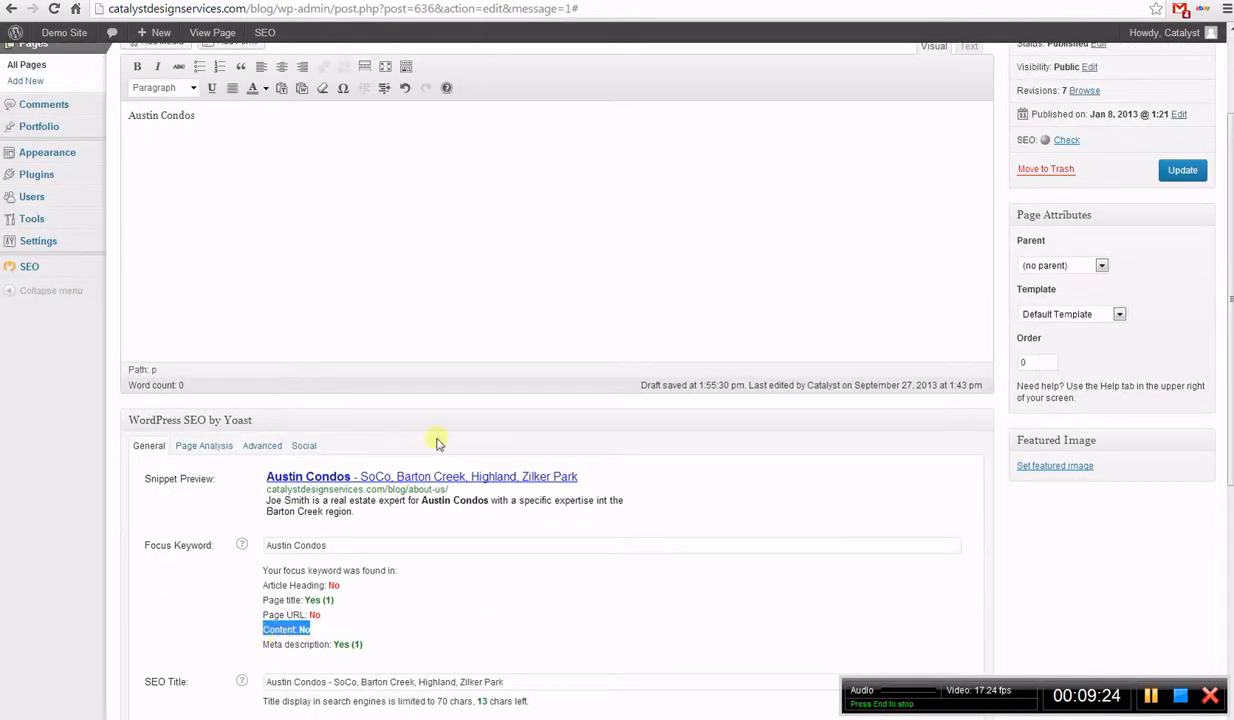
{"action": "left_click", "coordinate": [311, 622]}
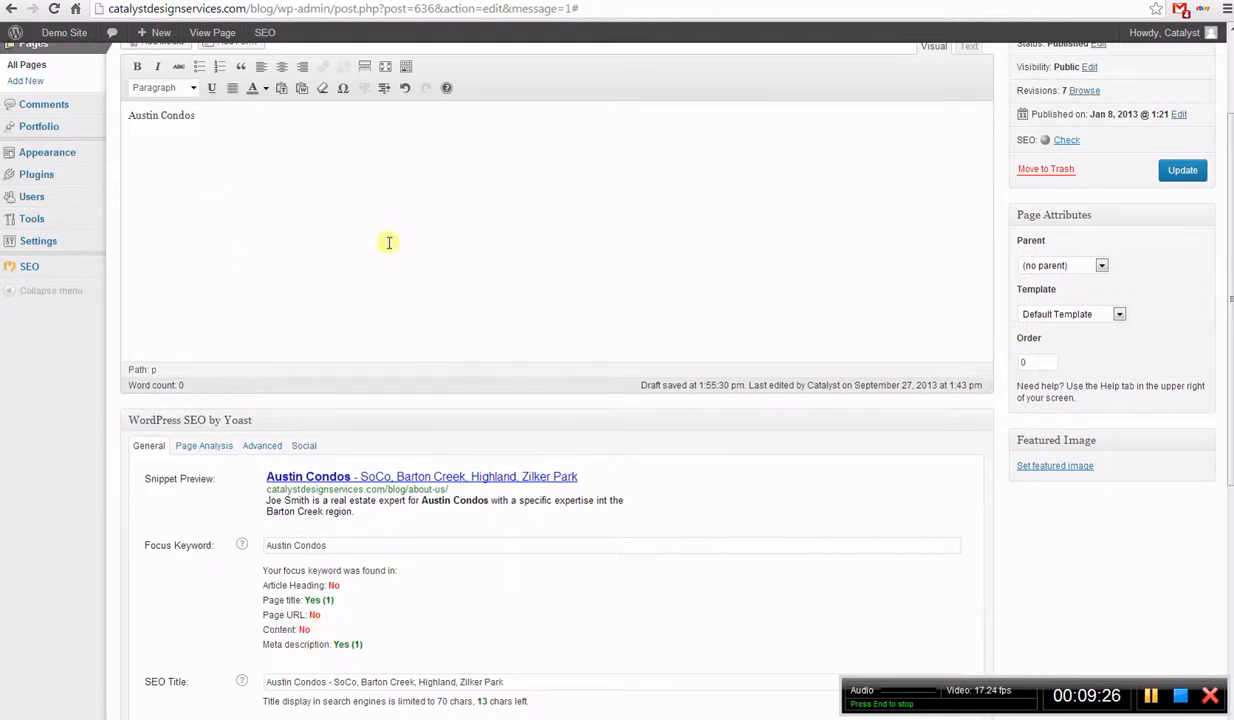
Step: Copy "Austin Condos" in the page body and paste it four more times on the same line
{"action": "left_click", "coordinate": [263, 155]}
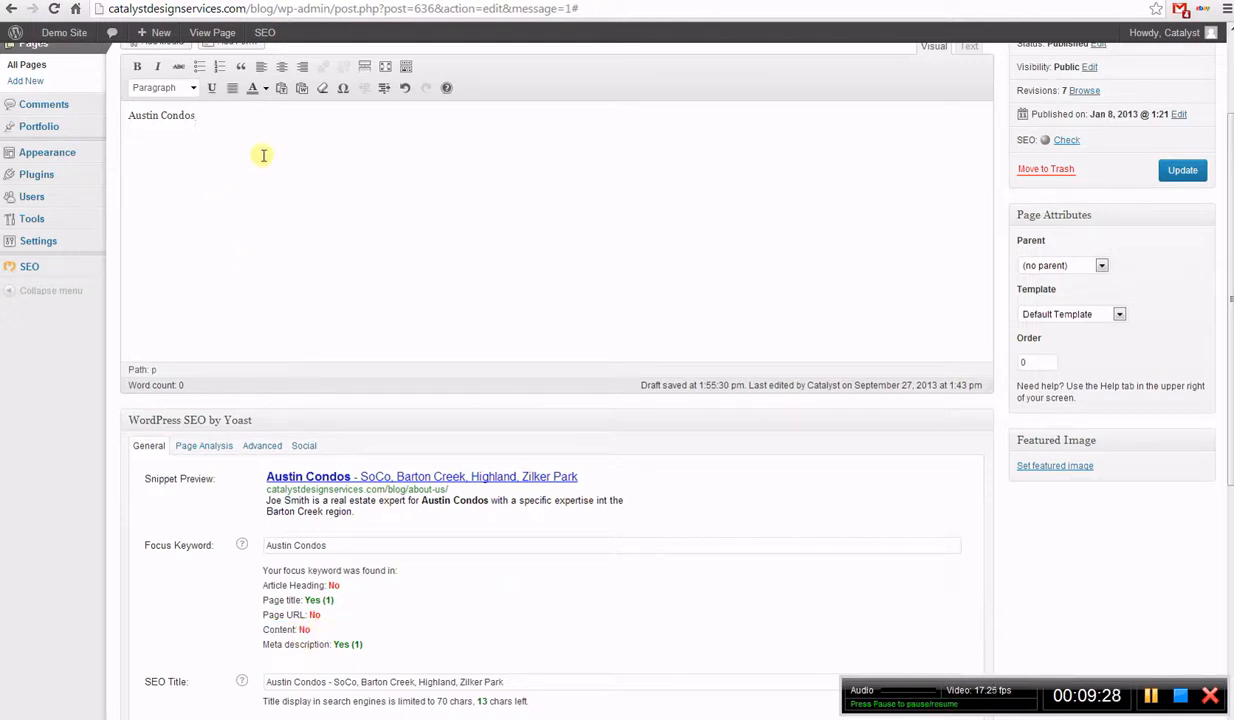
{"action": "left_click_drag", "start_coordinate": [129, 115], "coordinate": [262, 115]}
{"action": "key", "text": "ctrl+c"}
{"action": "left_click", "coordinate": [278, 127]}
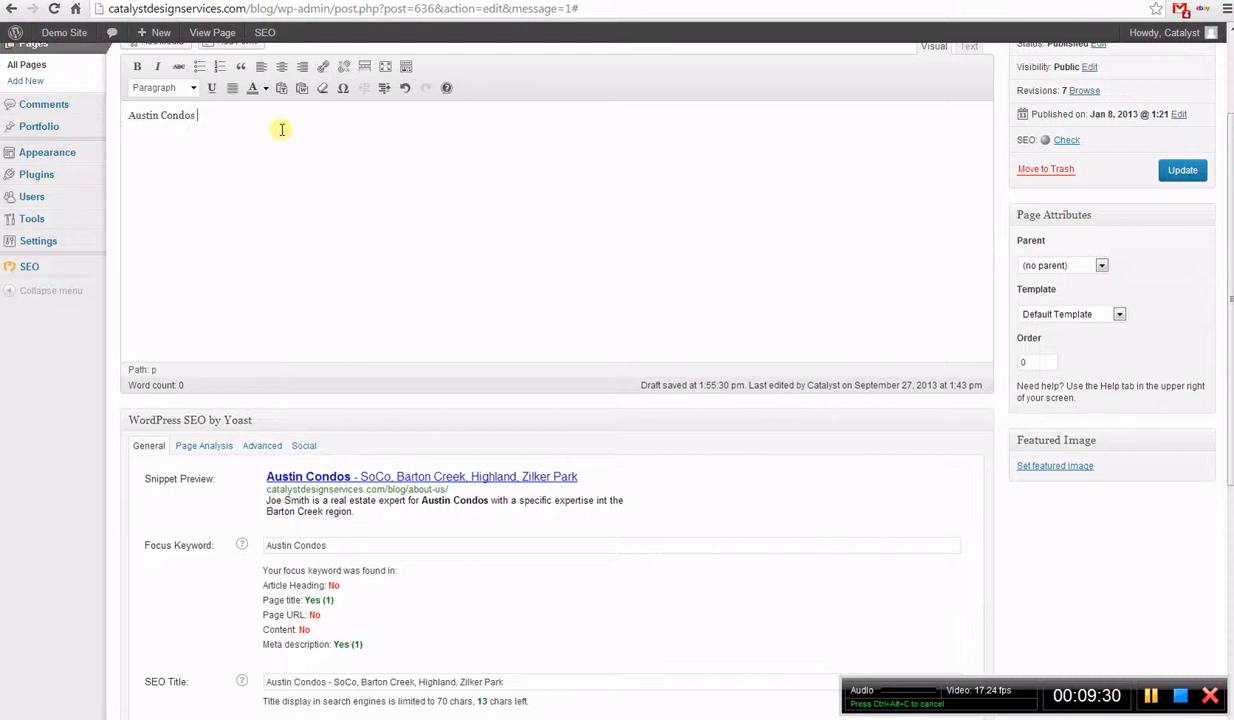
{"action": "key", "text": "ctrl+v"}
{"action": "key", "text": "ctrl+v"}
{"action": "key", "text": "ctrl+v"}
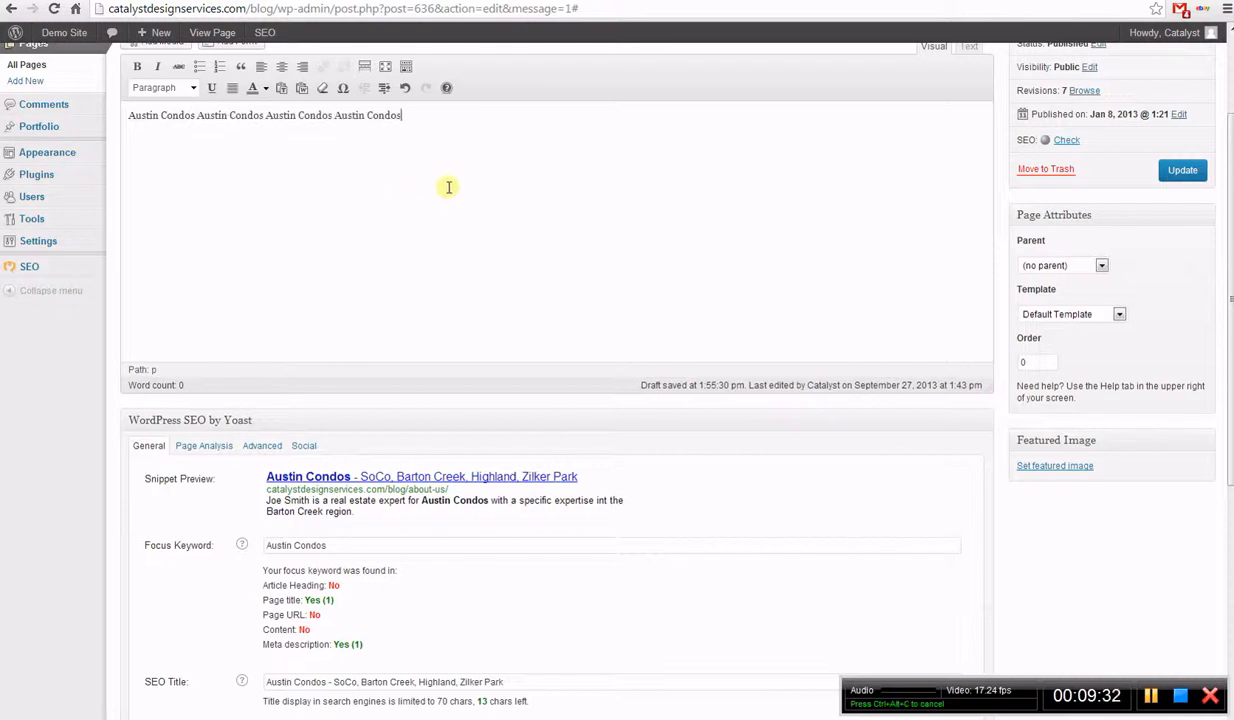
{"action": "key", "text": "ctrl+v"}
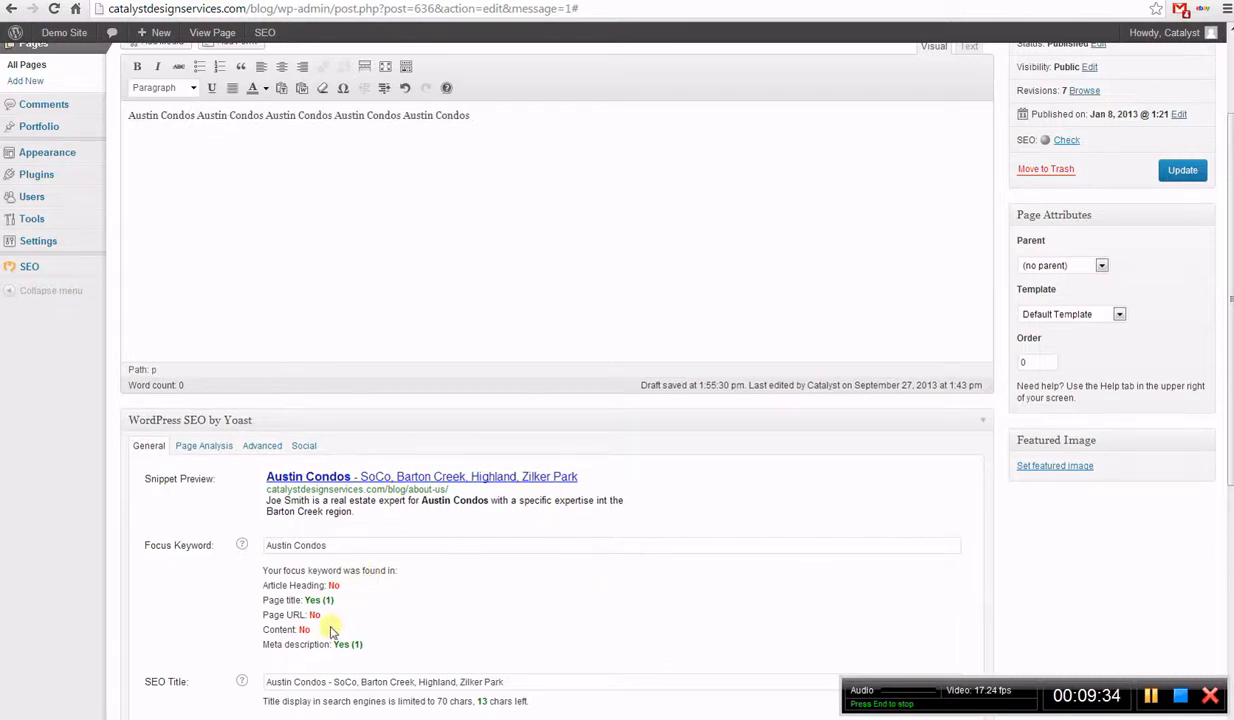
Step: End the repeated keyword text with a period and update the page
{"action": "left_click_drag", "start_coordinate": [314, 630], "coordinate": [278, 630]}
{"action": "left_click", "coordinate": [510, 108]}
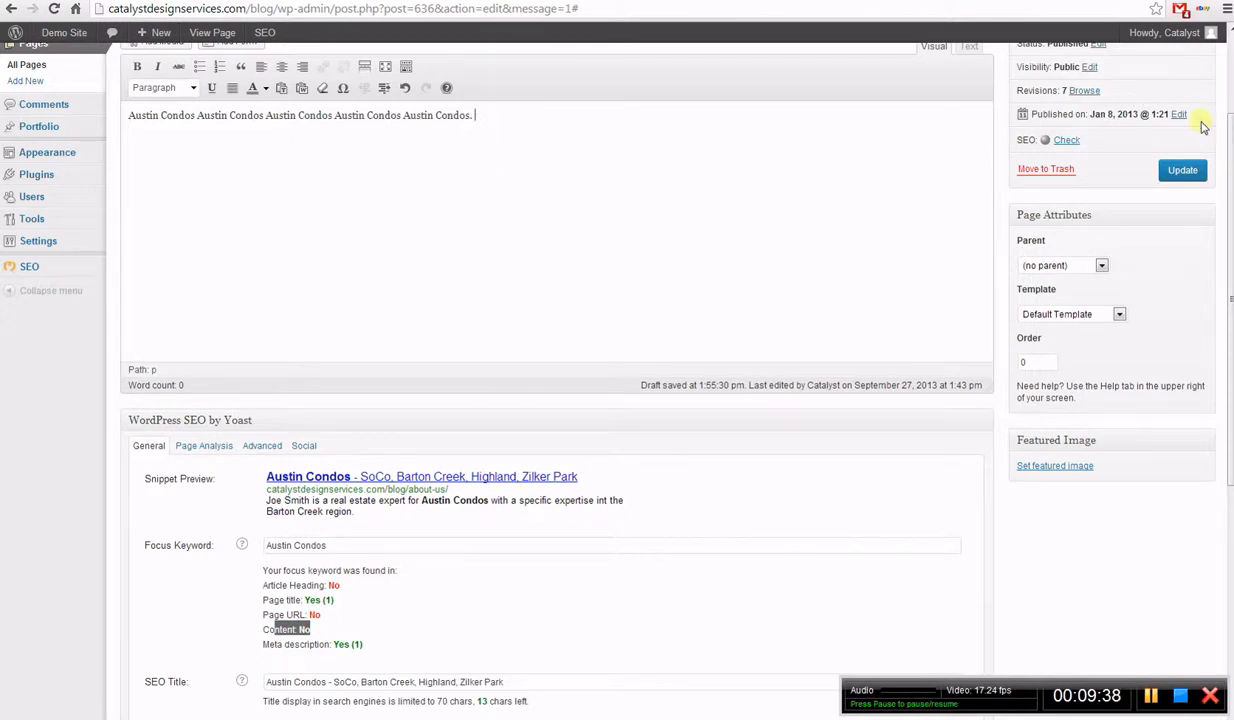
{"action": "left_click", "coordinate": [1183, 170]}
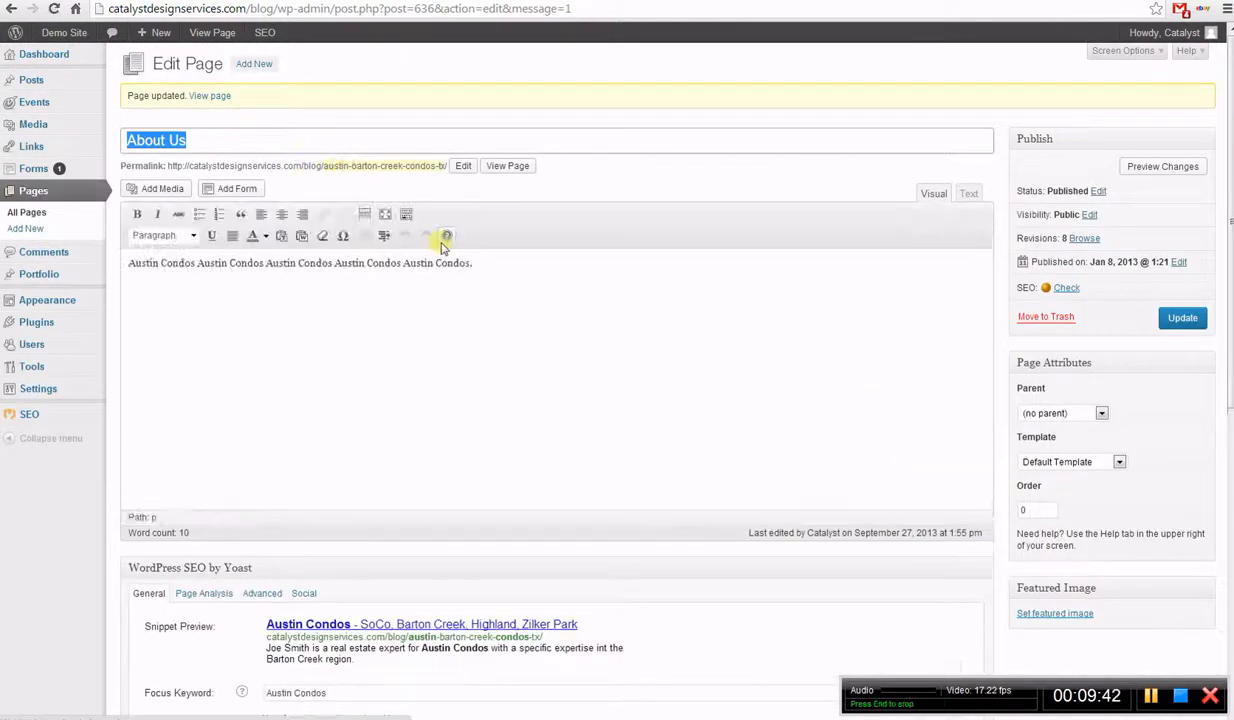
Step: Review the updated focus keyword findings, especially Content, against the repeated "Austin Condos" phrases in the page body
{"action": "scroll", "coordinate": [441, 240], "scroll_direction": "down", "scroll_amount": 4}
{"action": "left_click_drag", "start_coordinate": [318, 408], "coordinate": [258, 413]}
{"action": "scroll", "coordinate": [453, 413], "scroll_direction": "up", "scroll_amount": 2}
{"action": "scroll", "coordinate": [490, 325], "scroll_direction": "up", "scroll_amount": 2}
{"action": "scroll", "coordinate": [520, 340], "scroll_direction": "down", "scroll_amount": 4}
{"action": "scroll", "coordinate": [551, 359], "scroll_direction": "up", "scroll_amount": 5}
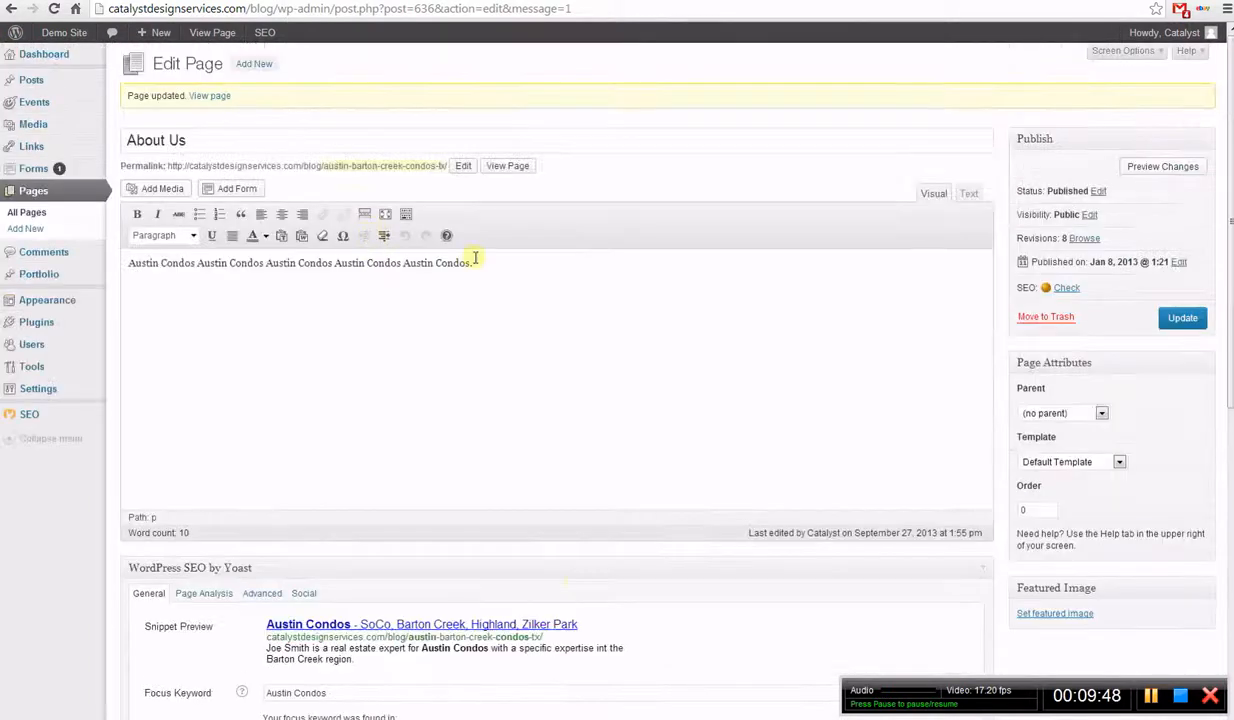
{"action": "left_click_drag", "start_coordinate": [478, 262], "coordinate": [204, 265]}
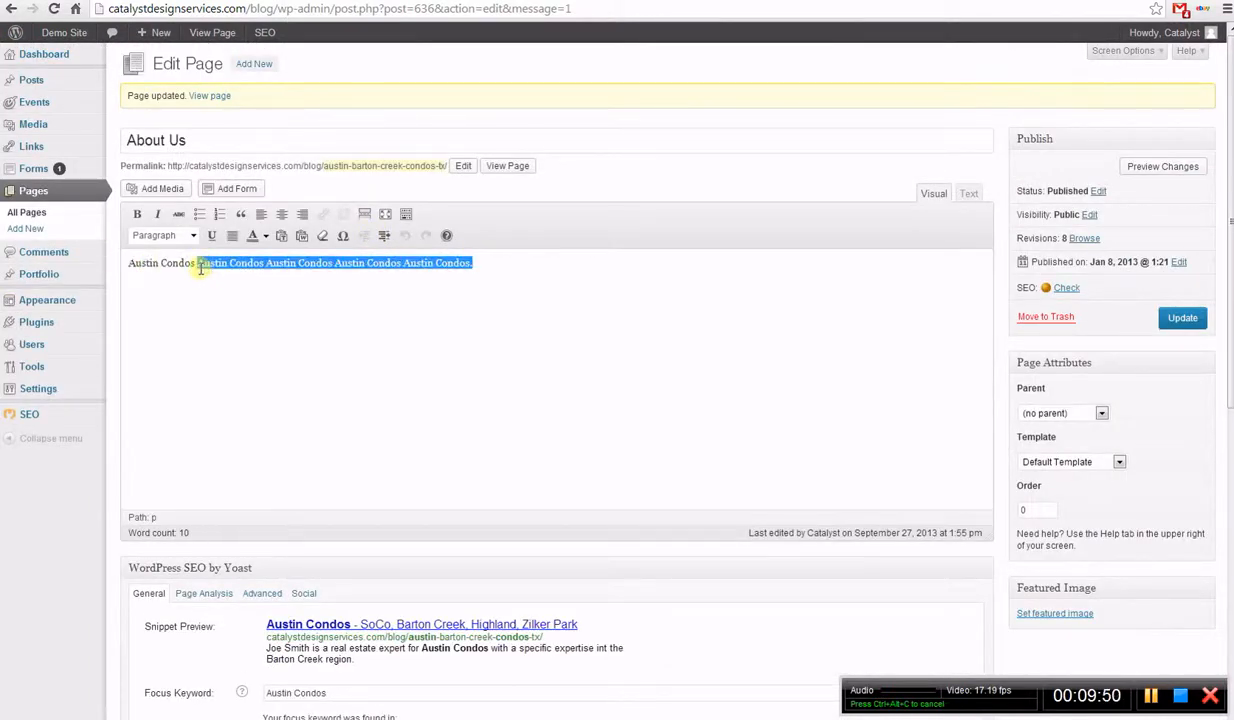
Step: Clear the repeated keywords from the page body and replace its text with a copy of the meta description
{"action": "key", "text": "BackSpace"}
{"action": "scroll", "coordinate": [248, 295], "scroll_direction": "down", "scroll_amount": 3}
{"action": "scroll", "coordinate": [240, 280], "scroll_direction": "up", "scroll_amount": 2}
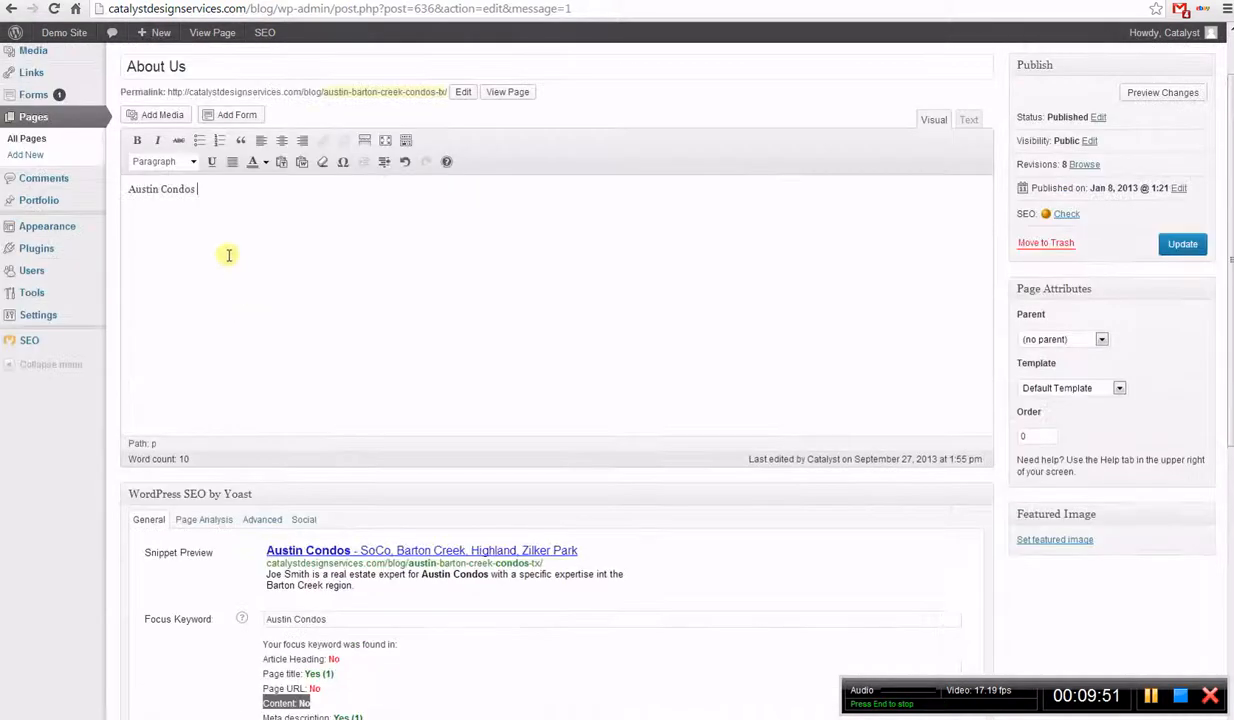
{"action": "scroll", "coordinate": [295, 441], "scroll_direction": "down", "scroll_amount": 3}
{"action": "key", "text": "ctrl+a"}
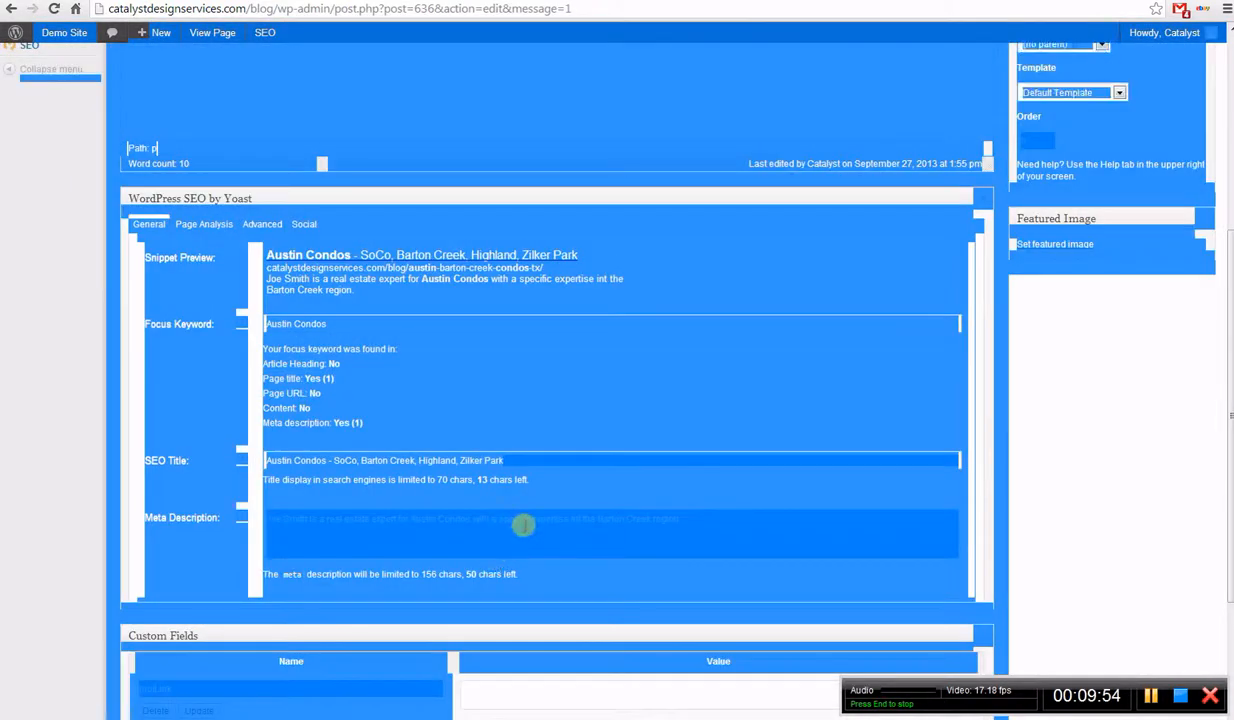
{"action": "left_click", "coordinate": [523, 525]}
{"action": "key", "text": "ctrl+a"}
{"action": "key", "text": "ctrl+c"}
{"action": "scroll", "coordinate": [515, 440], "scroll_direction": "up", "scroll_amount": 4}
{"action": "left_click", "coordinate": [377, 298]}
{"action": "key", "text": "ctrl+a"}
{"action": "key", "text": "ctrl+v"}
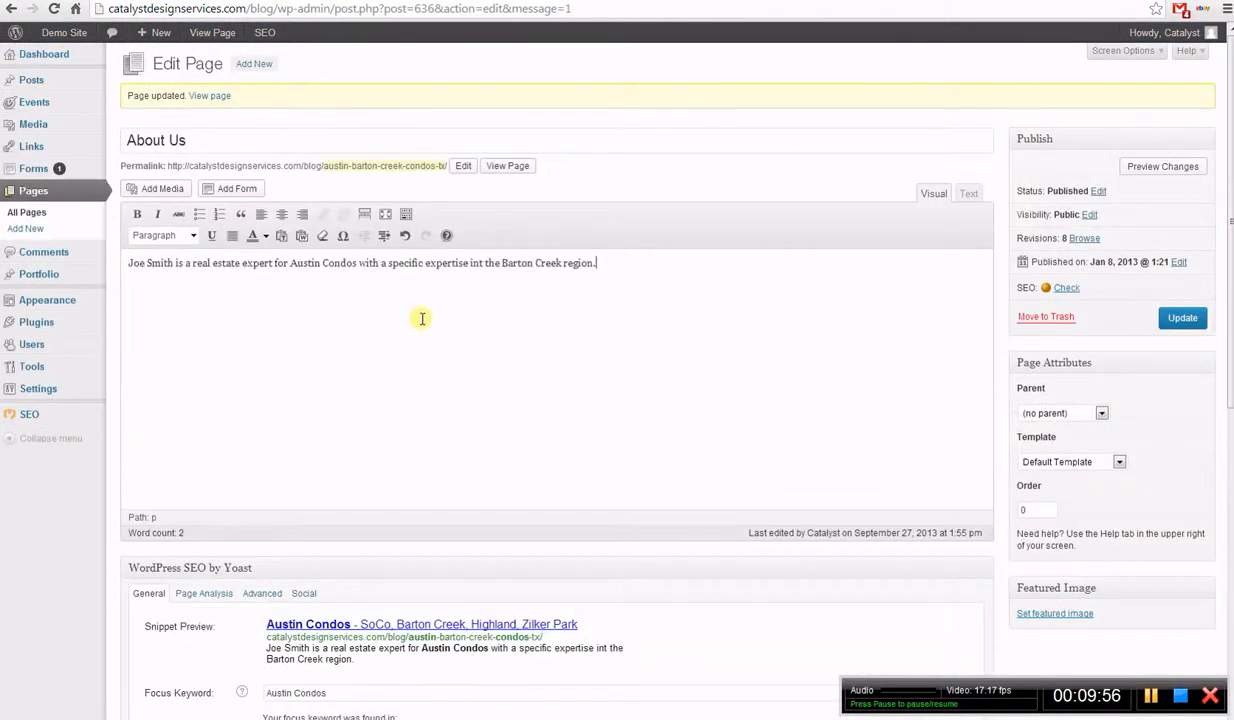
Step: Make "Austin Condos" bold in the page body sentence
{"action": "left_click_drag", "start_coordinate": [290, 263], "coordinate": [351, 262]}
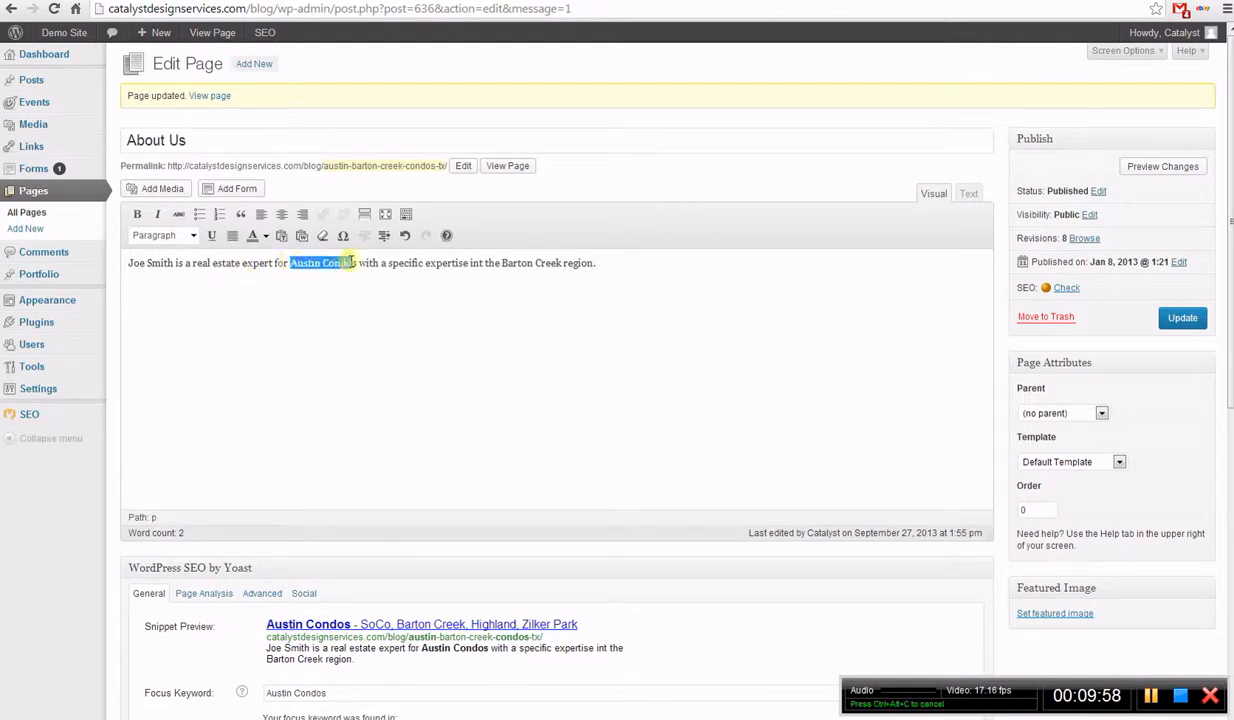
{"action": "left_click", "coordinate": [139, 216]}
{"action": "left_click", "coordinate": [289, 265]}
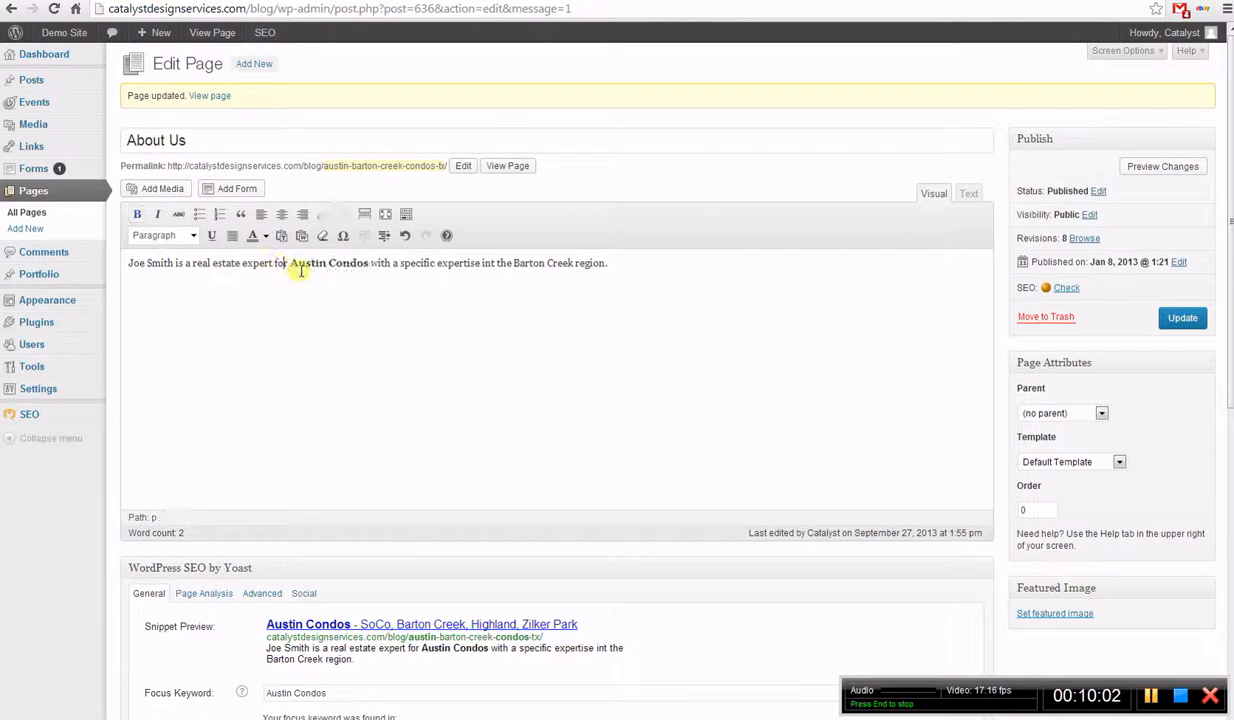
{"action": "left_click_drag", "start_coordinate": [292, 264], "coordinate": [358, 263]}
{"action": "left_click", "coordinate": [366, 280]}
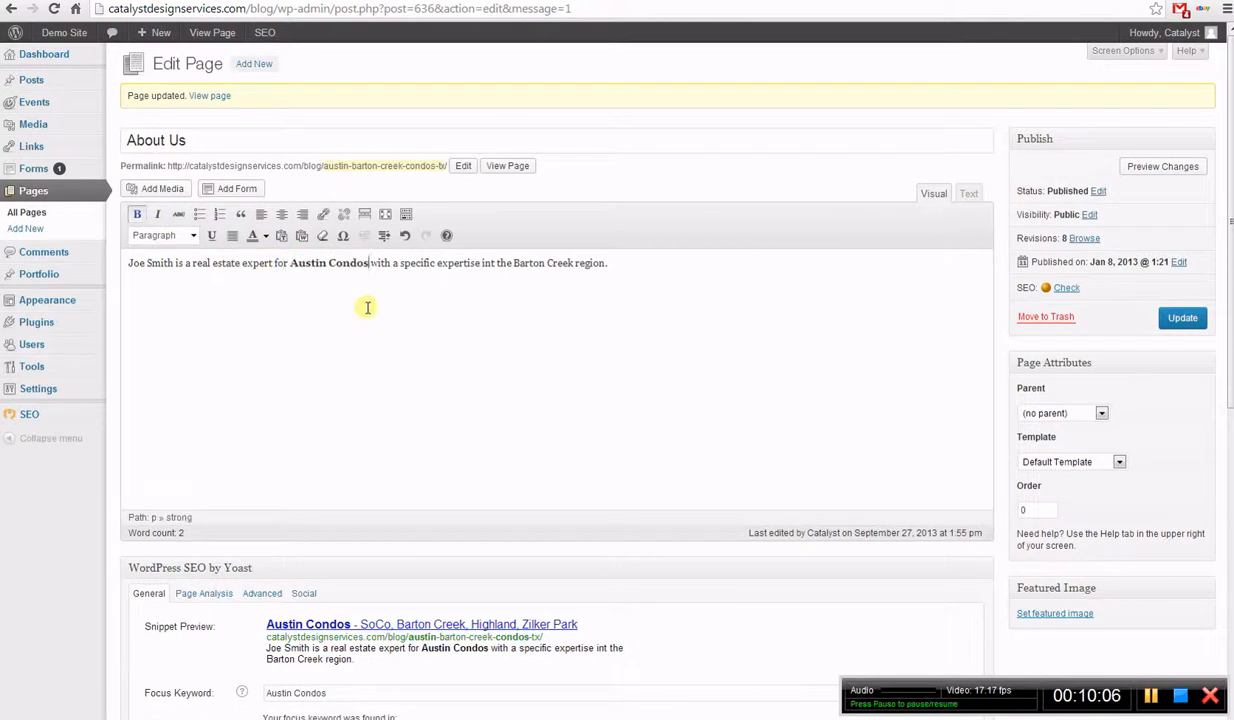
Step: Compare the highlighted "Austin Condos" in the snippet preview with the bold phrase in the page body sentence
{"action": "scroll", "coordinate": [367, 307], "scroll_direction": "down", "scroll_amount": 2}
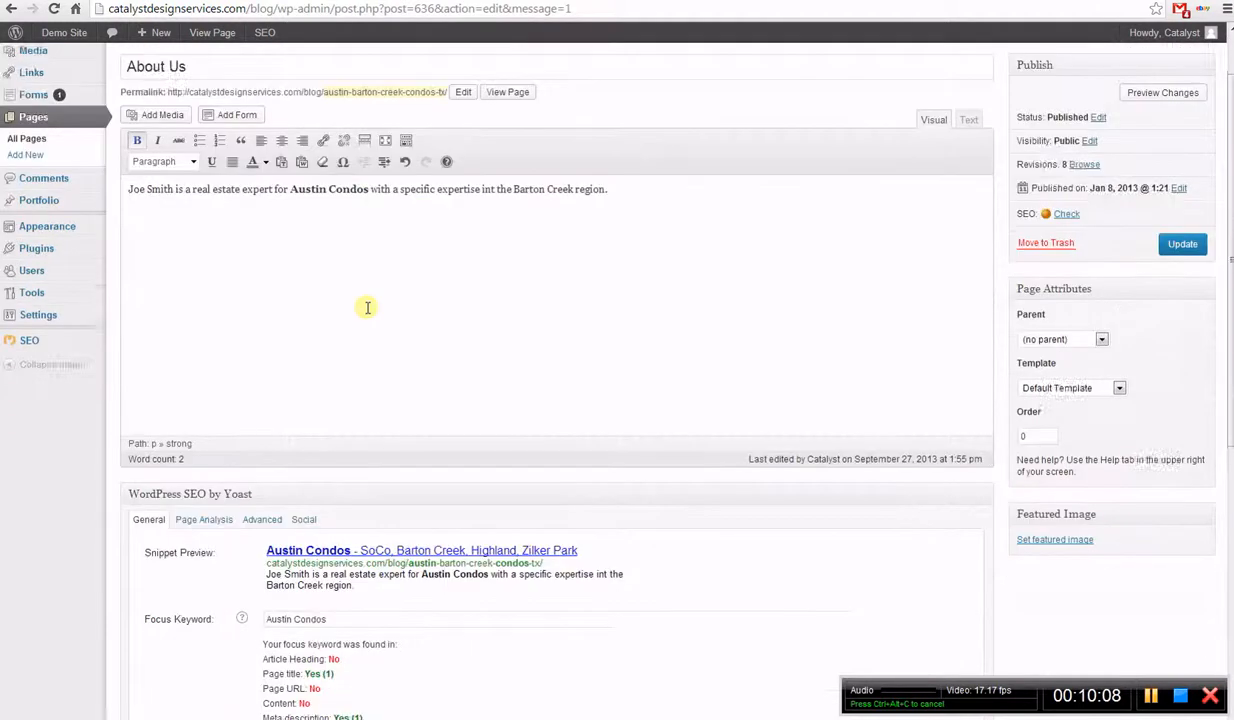
{"action": "scroll", "coordinate": [367, 307], "scroll_direction": "up", "scroll_amount": 2}
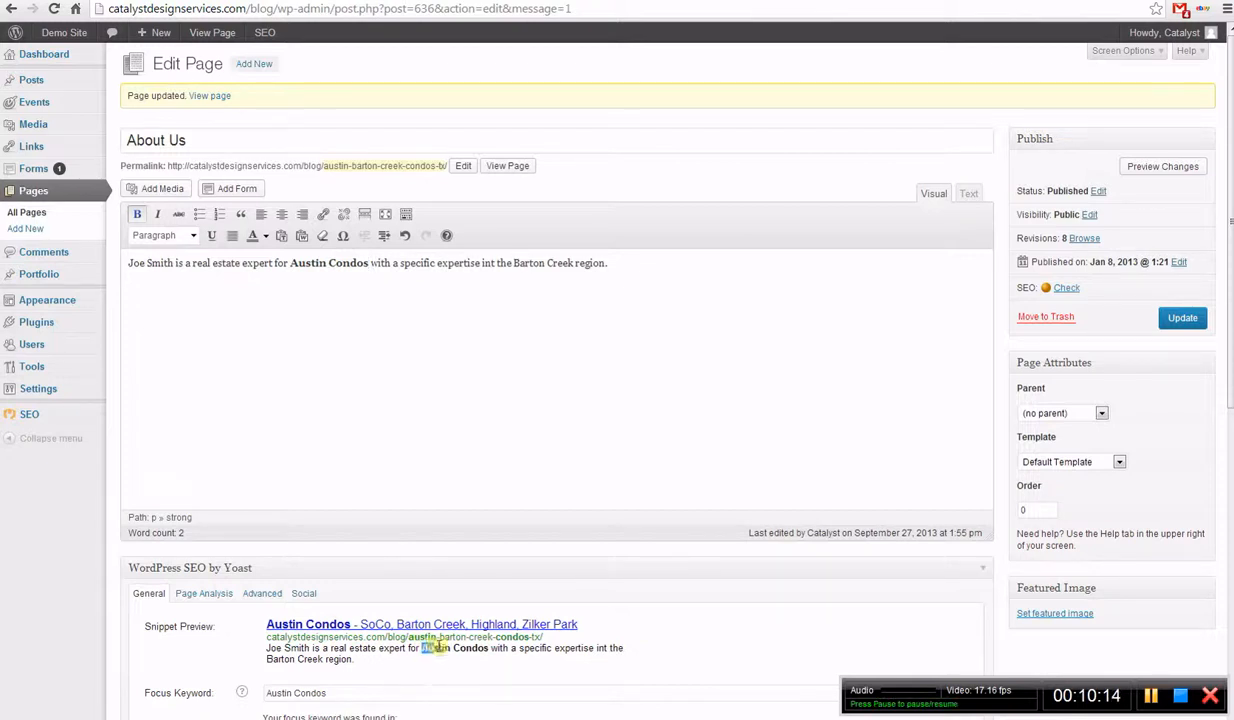
{"action": "left_click_drag", "start_coordinate": [436, 648], "coordinate": [489, 648]}
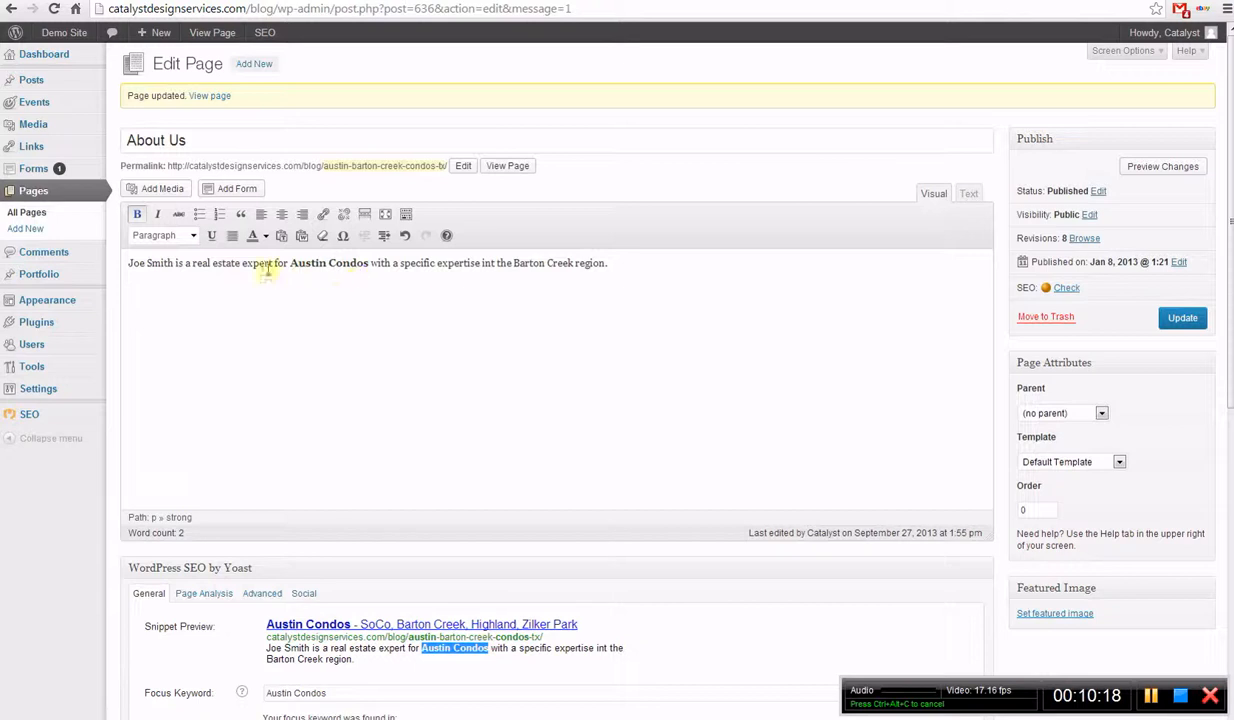
{"action": "left_click_drag", "start_coordinate": [128, 264], "coordinate": [664, 268]}
{"action": "left_click", "coordinate": [672, 380]}
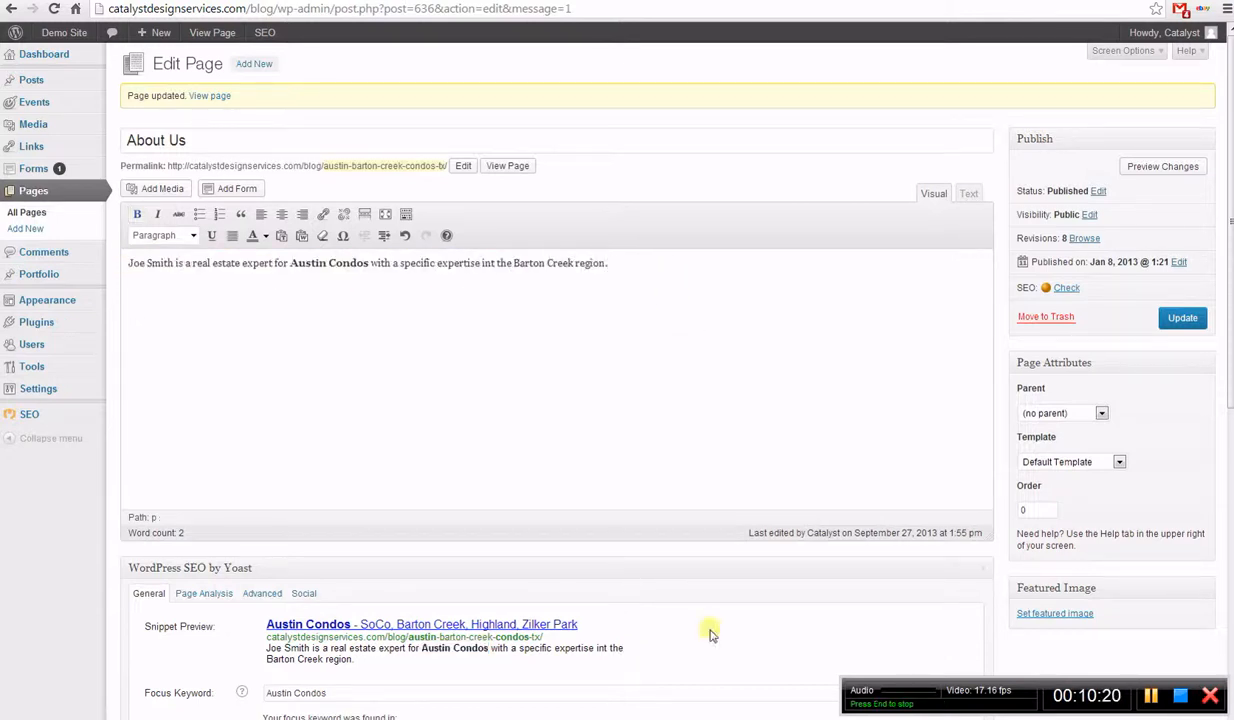
{"action": "scroll", "coordinate": [708, 629], "scroll_direction": "down", "scroll_amount": 3}
{"action": "scroll", "coordinate": [712, 629], "scroll_direction": "up", "scroll_amount": 3}
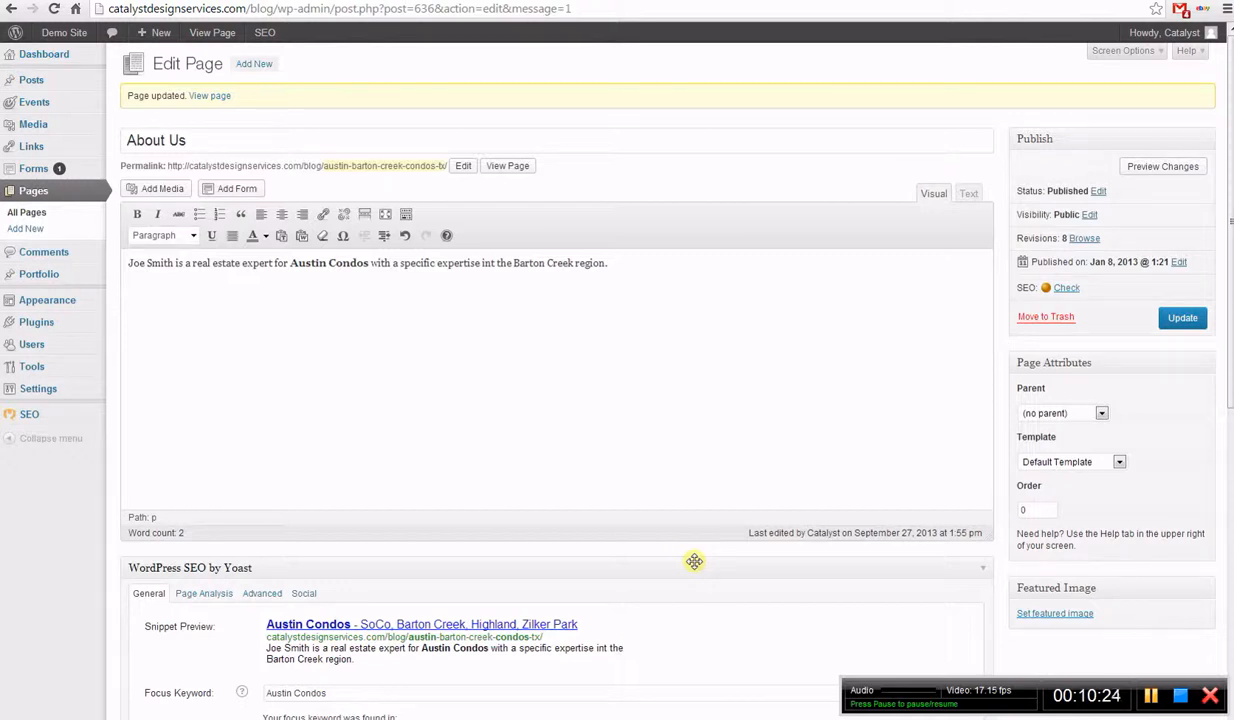
Step: Open the Yoast page analysis through the page's SEO check and read the finding on the body copy's word count
{"action": "left_click", "coordinate": [1050, 289]}
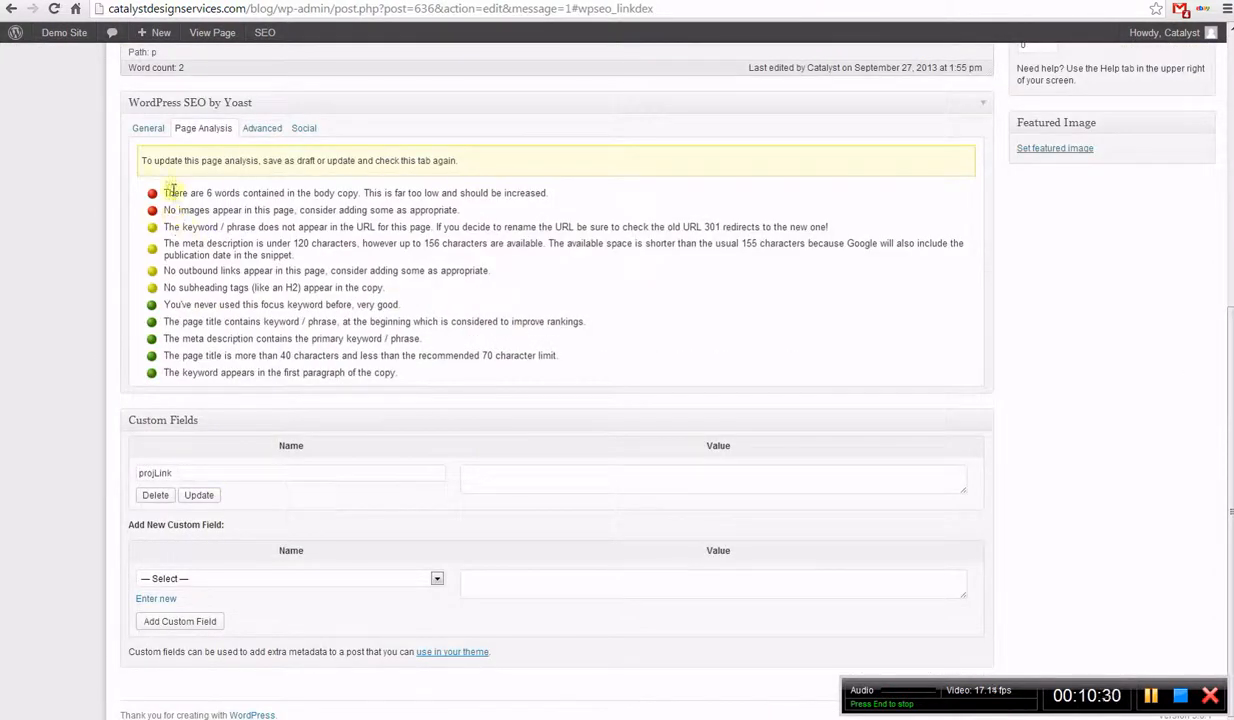
{"action": "left_click_drag", "start_coordinate": [165, 192], "coordinate": [228, 194]}
{"action": "double_click", "coordinate": [345, 193]}
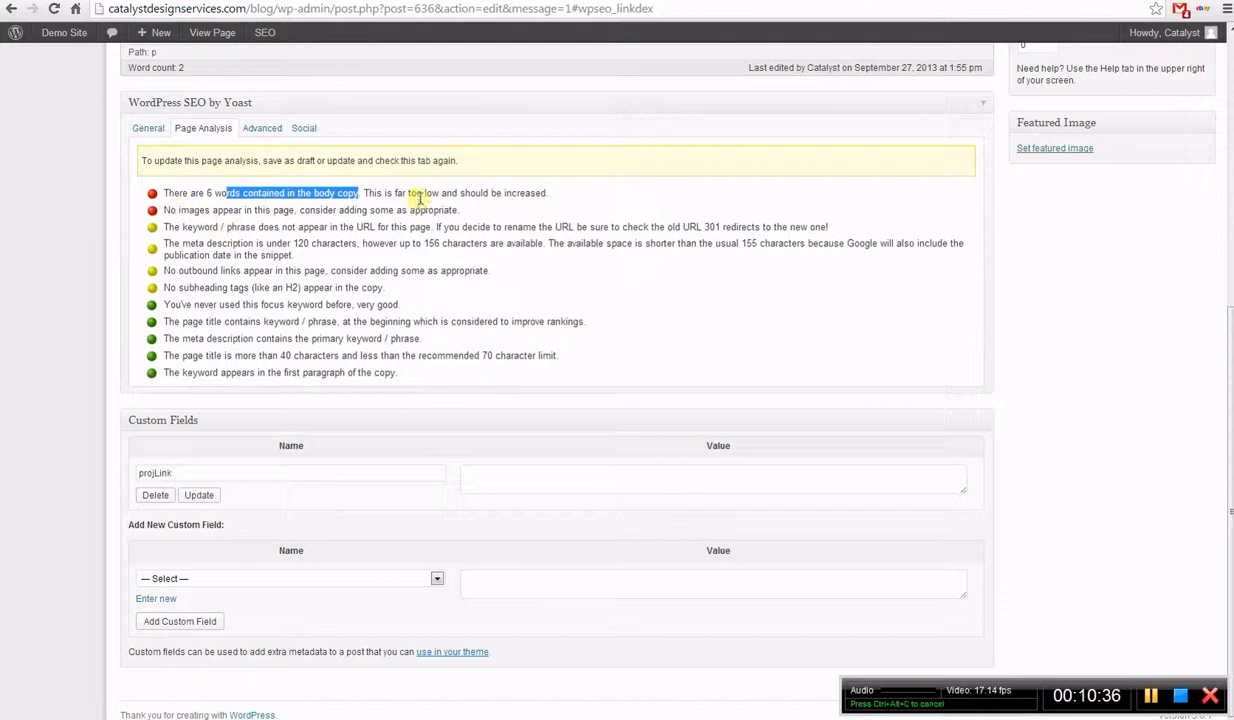
{"action": "left_click_drag", "start_coordinate": [363, 193], "coordinate": [541, 194]}
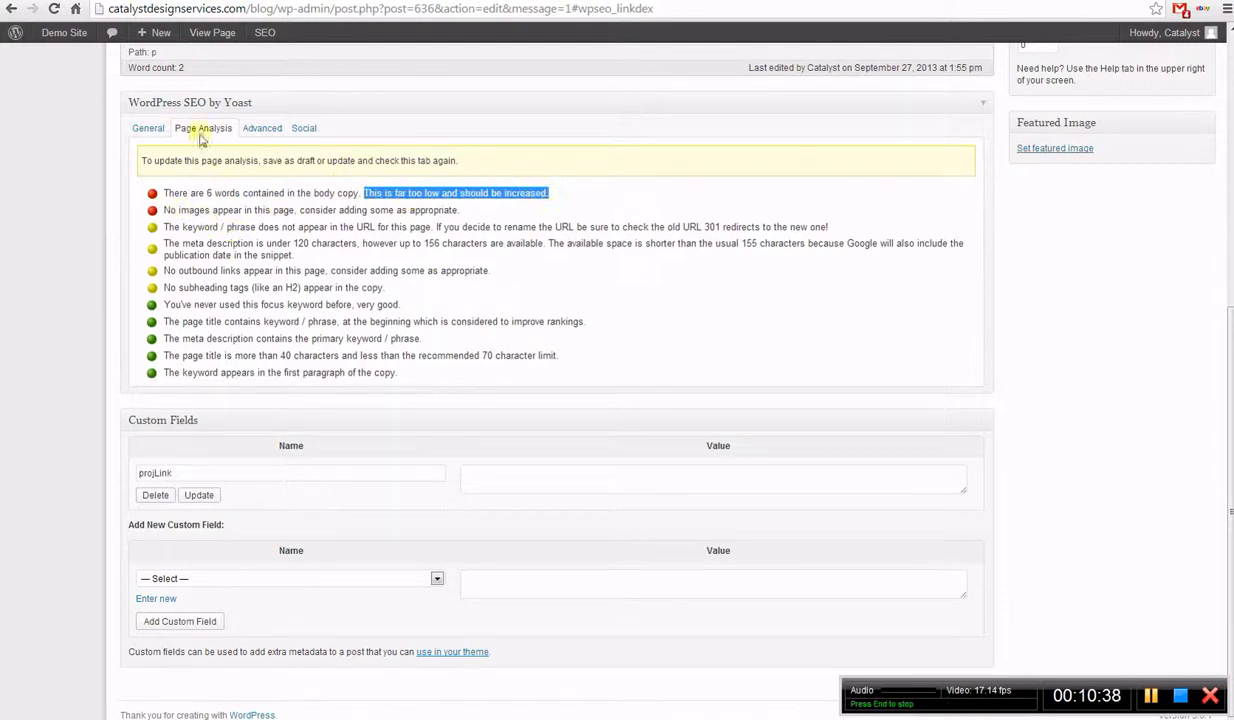
{"action": "scroll", "coordinate": [175, 210], "scroll_direction": "up", "scroll_amount": 3}
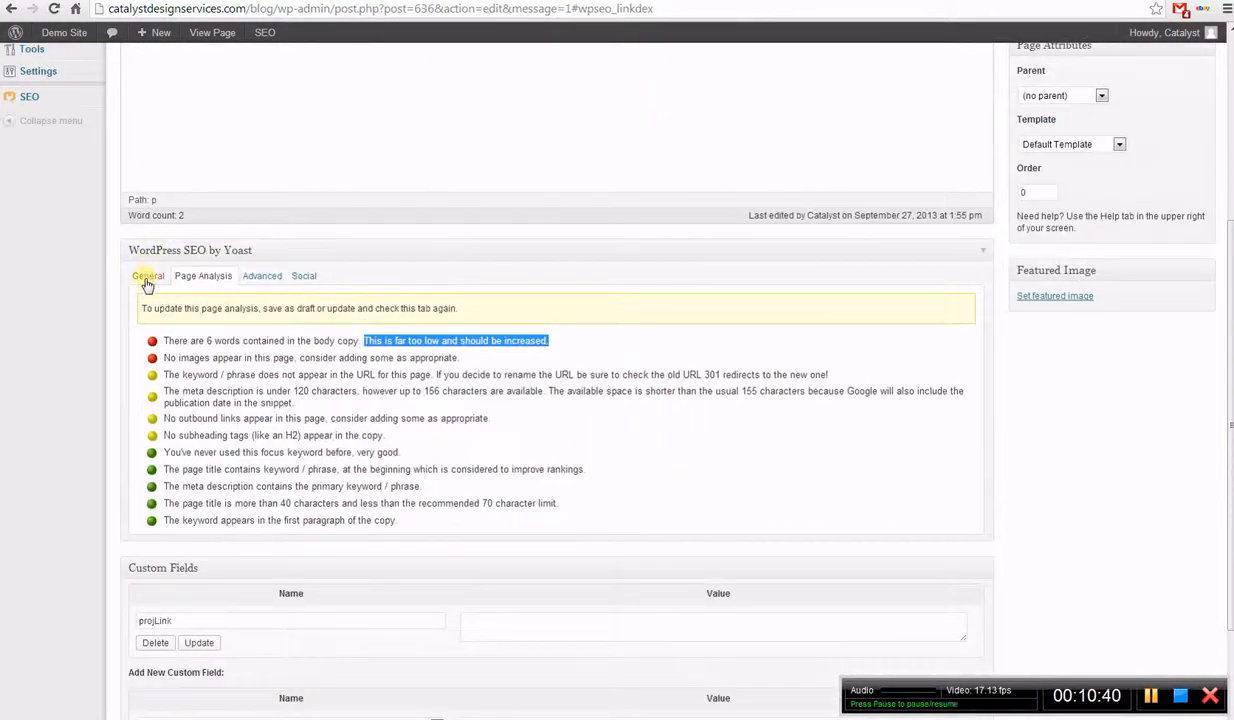
{"action": "left_click", "coordinate": [148, 276]}
{"action": "left_click", "coordinate": [203, 276]}
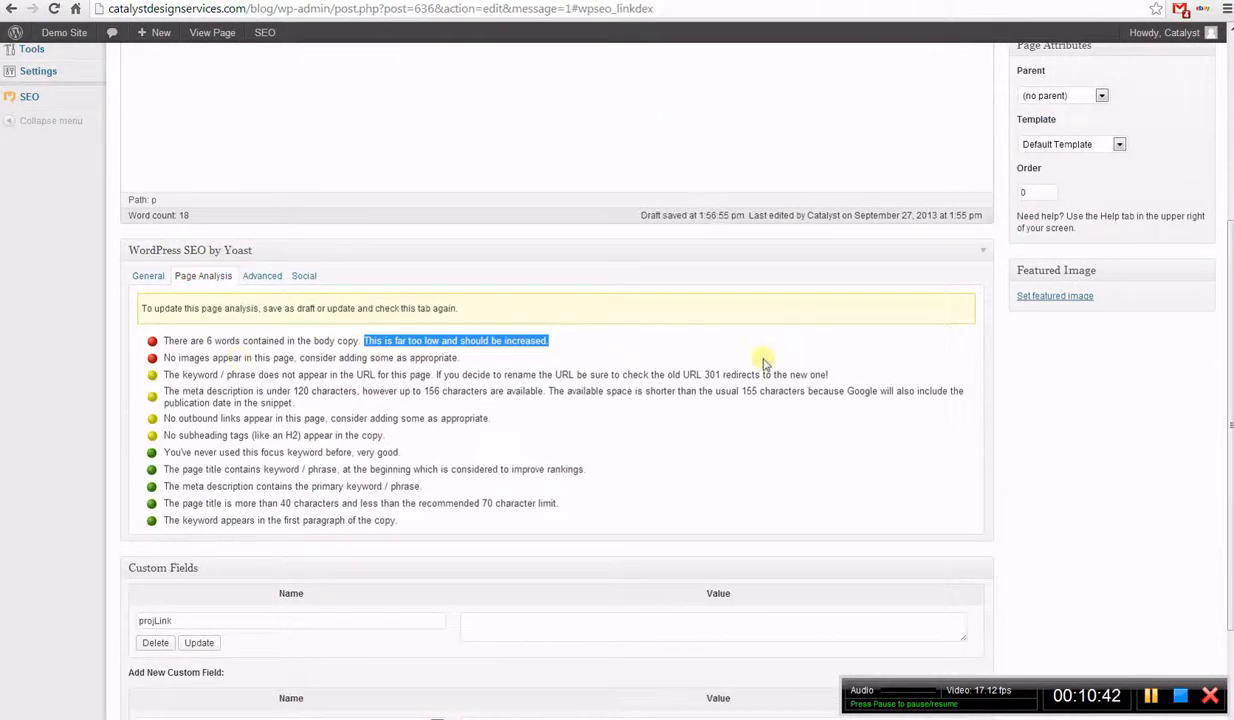
Step: Read the page analysis findings on images, keyword in the URL, outbound links and subheading tags
{"action": "left_click_drag", "start_coordinate": [213, 358], "coordinate": [313, 360]}
{"action": "left_click", "coordinate": [319, 372]}
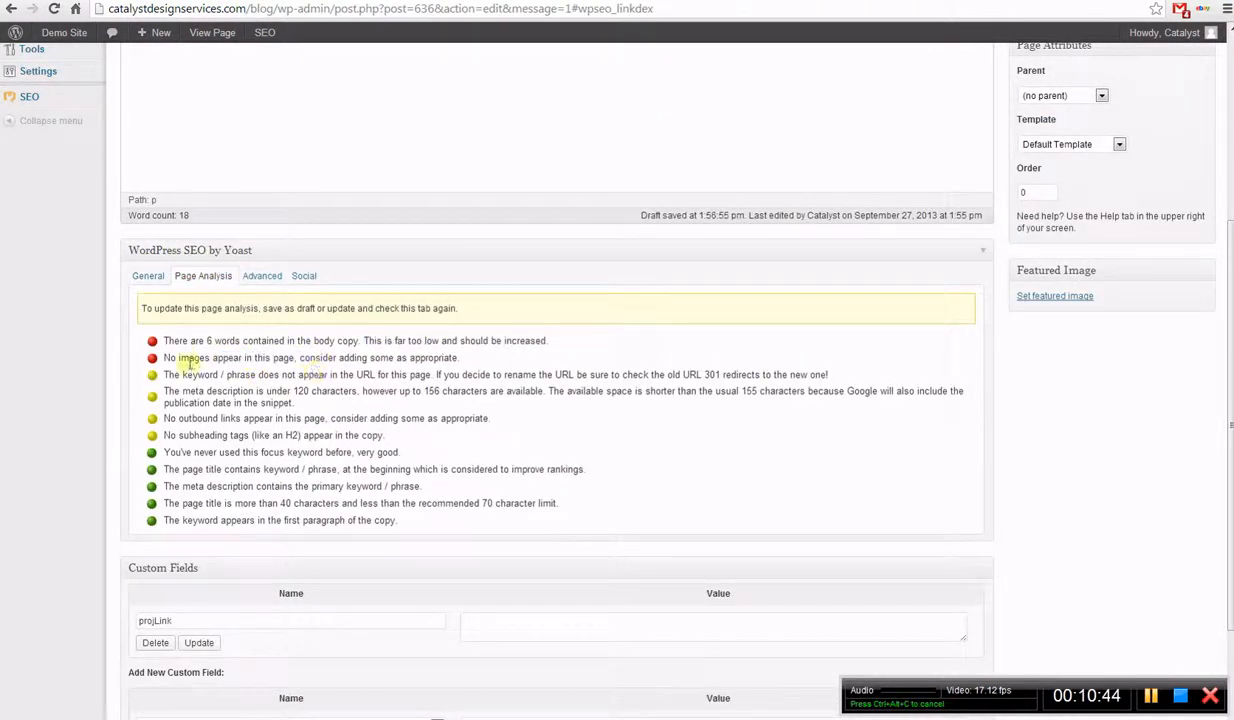
{"action": "left_click_drag", "start_coordinate": [180, 358], "coordinate": [268, 358]}
{"action": "left_click_drag", "start_coordinate": [198, 374], "coordinate": [163, 435]}
{"action": "left_click", "coordinate": [422, 418]}
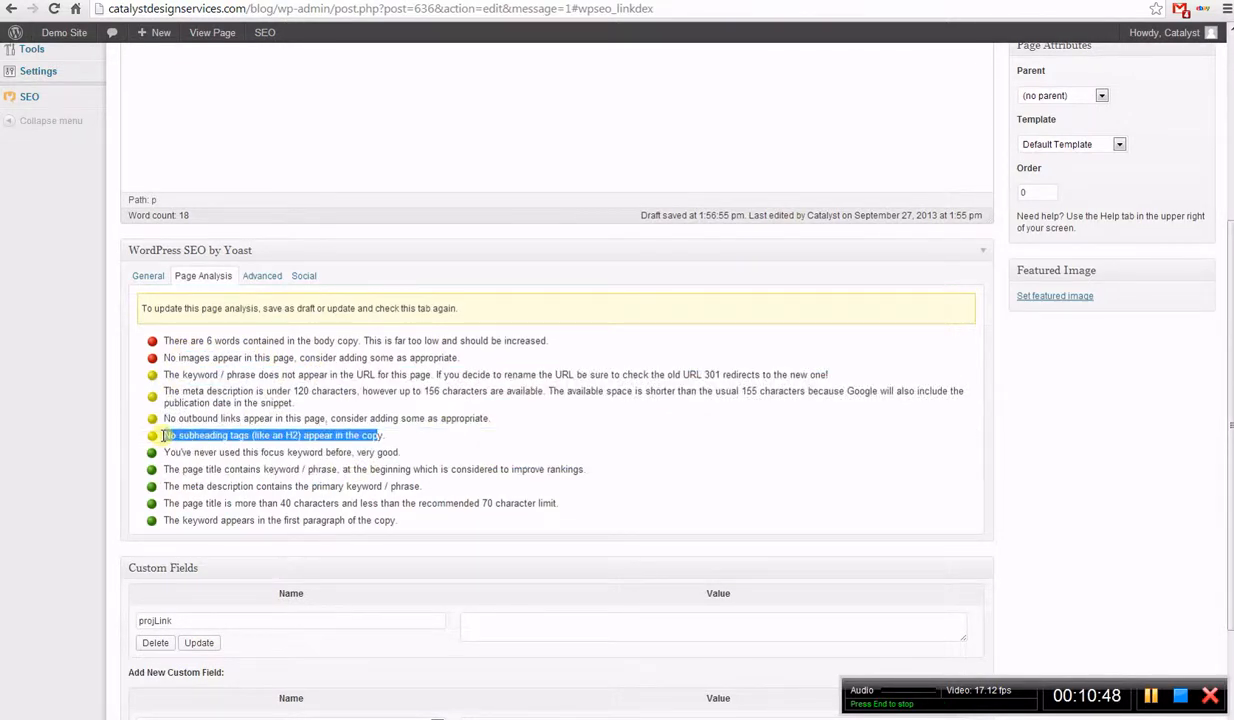
{"action": "left_click", "coordinate": [253, 436]}
Step: Format the whole page body sentence as Heading 1
{"action": "scroll", "coordinate": [258, 400], "scroll_direction": "up", "scroll_amount": 3}
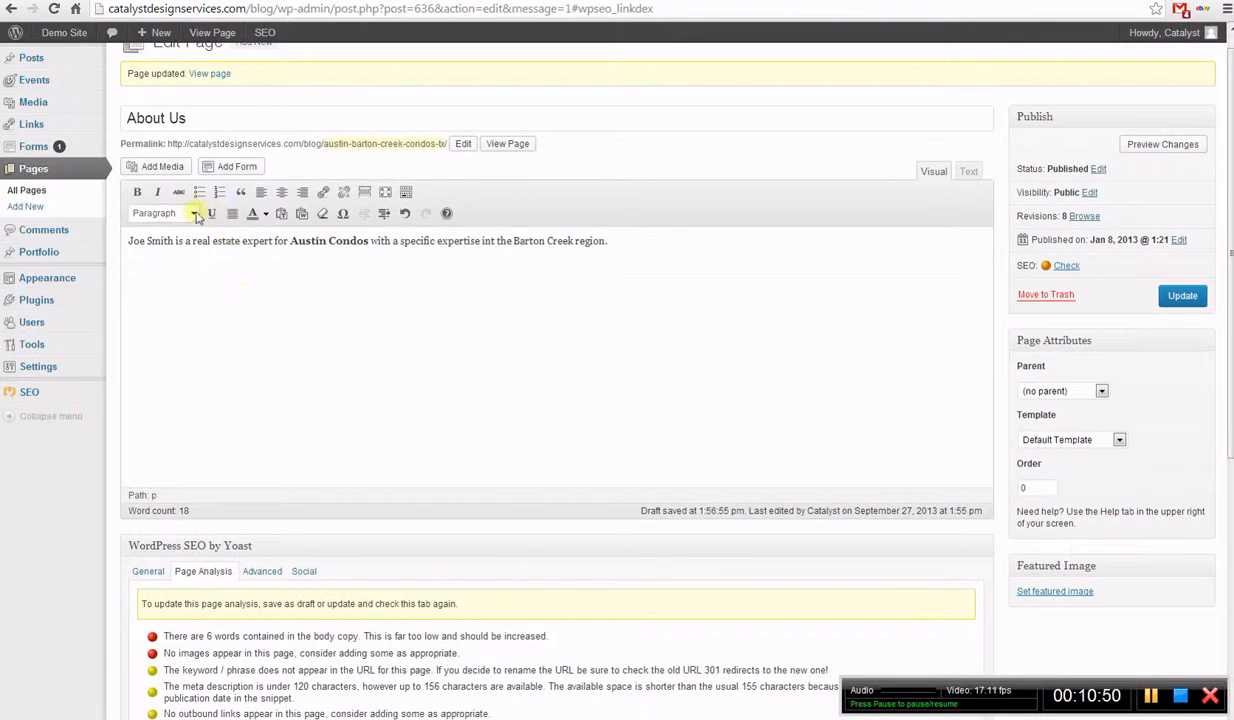
{"action": "left_click", "coordinate": [195, 214]}
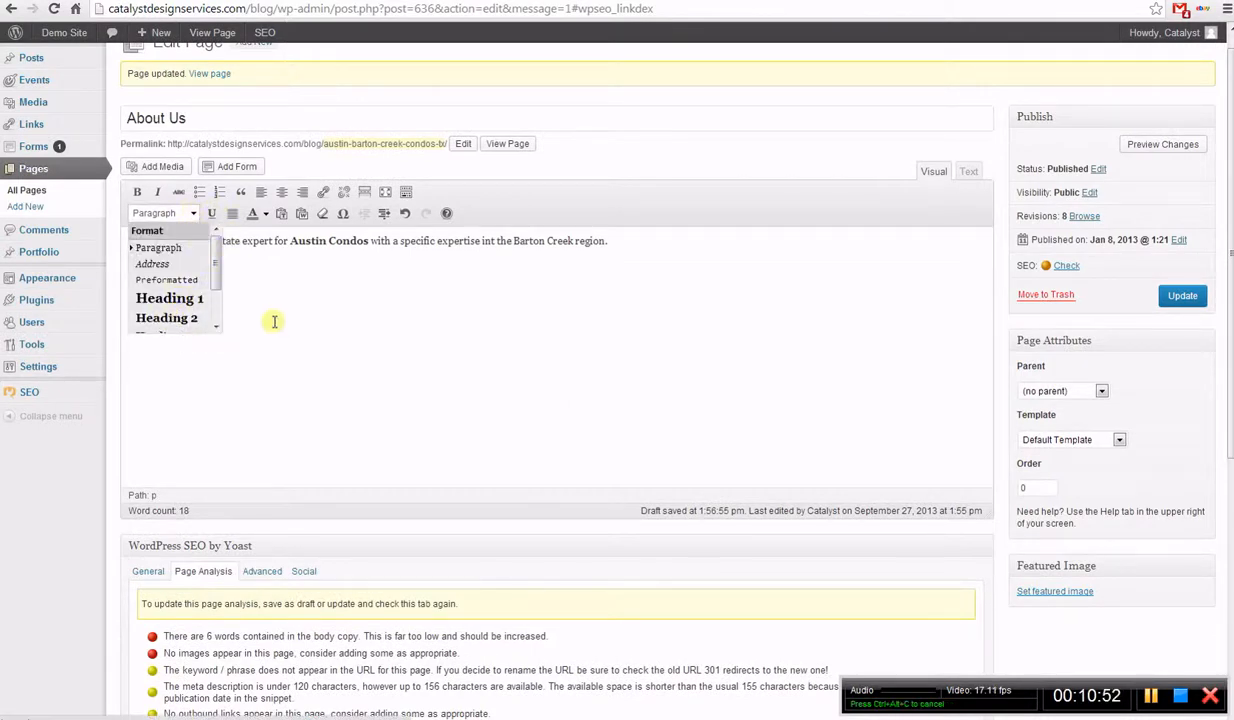
{"action": "left_click", "coordinate": [631, 240]}
{"action": "triple_click", "coordinate": [631, 240]}
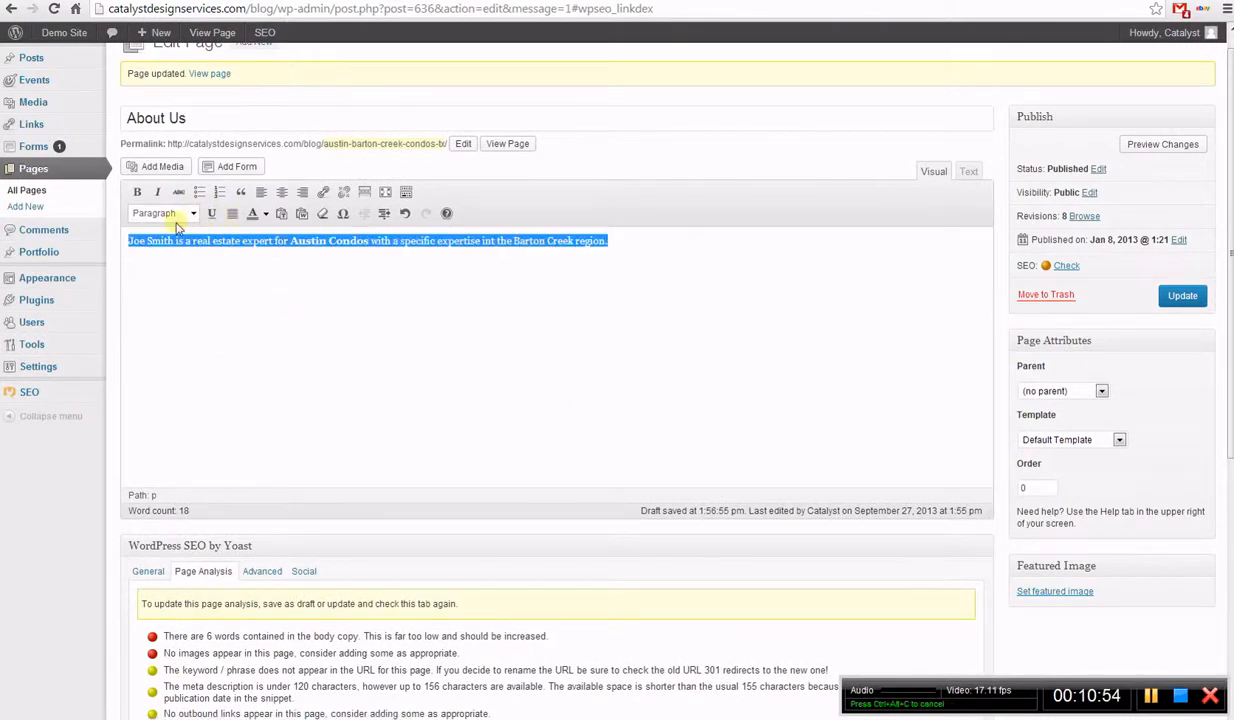
{"action": "left_click", "coordinate": [190, 213]}
{"action": "left_click", "coordinate": [180, 305]}
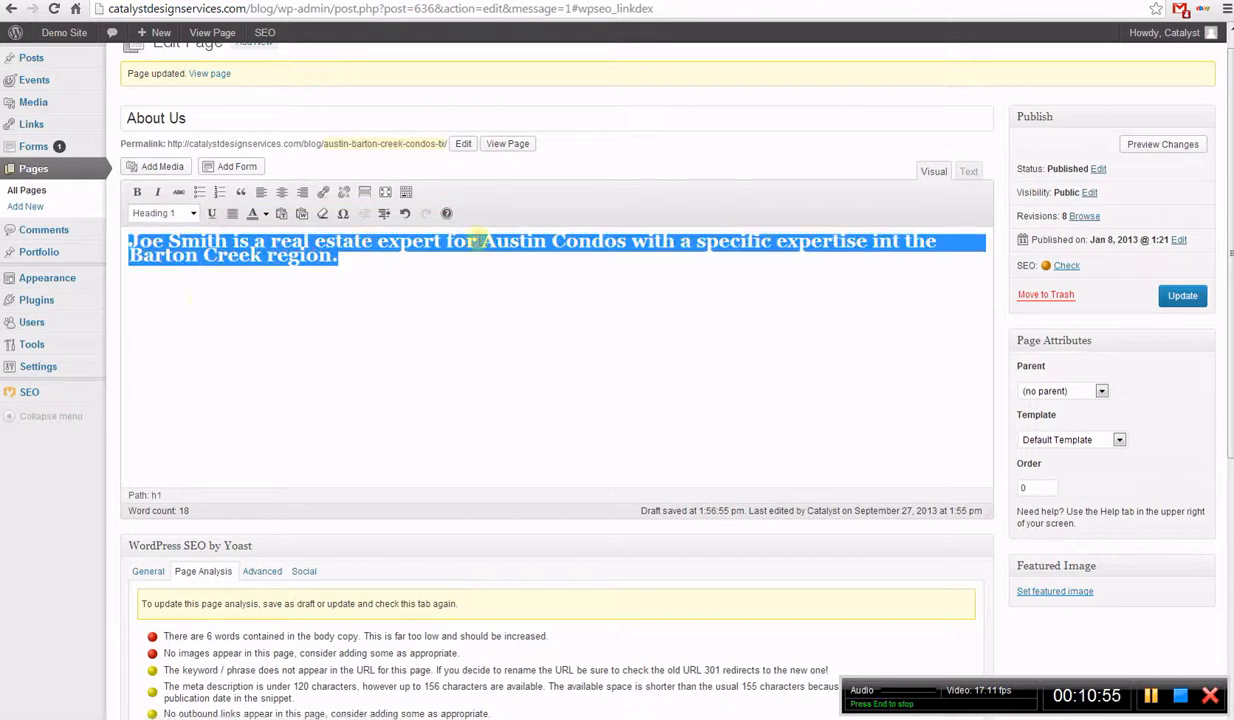
{"action": "left_click", "coordinate": [455, 266]}
Step: Examine the page analysis recommendations, especially body word count and images, against the current page body
{"action": "scroll", "coordinate": [480, 280], "scroll_direction": "down", "scroll_amount": 3}
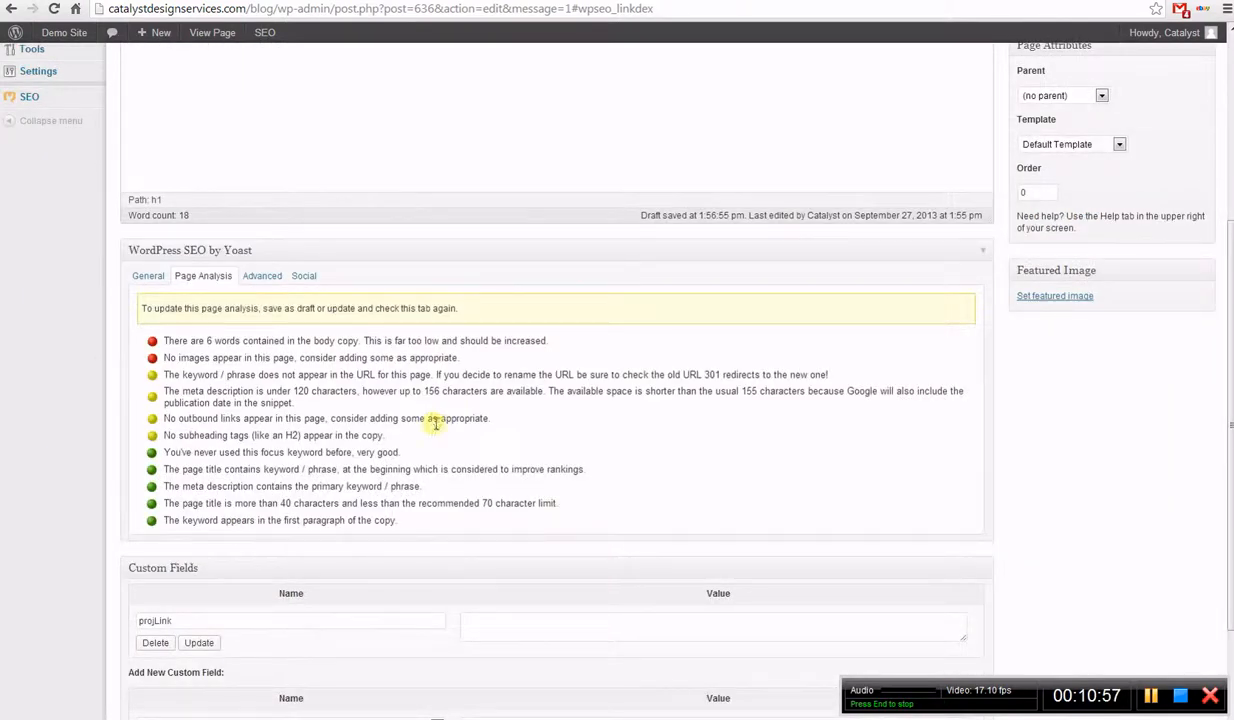
{"action": "left_click_drag", "start_coordinate": [168, 337], "coordinate": [367, 405]}
{"action": "left_click", "coordinate": [590, 410]}
{"action": "scroll", "coordinate": [592, 411], "scroll_direction": "up", "scroll_amount": 2}
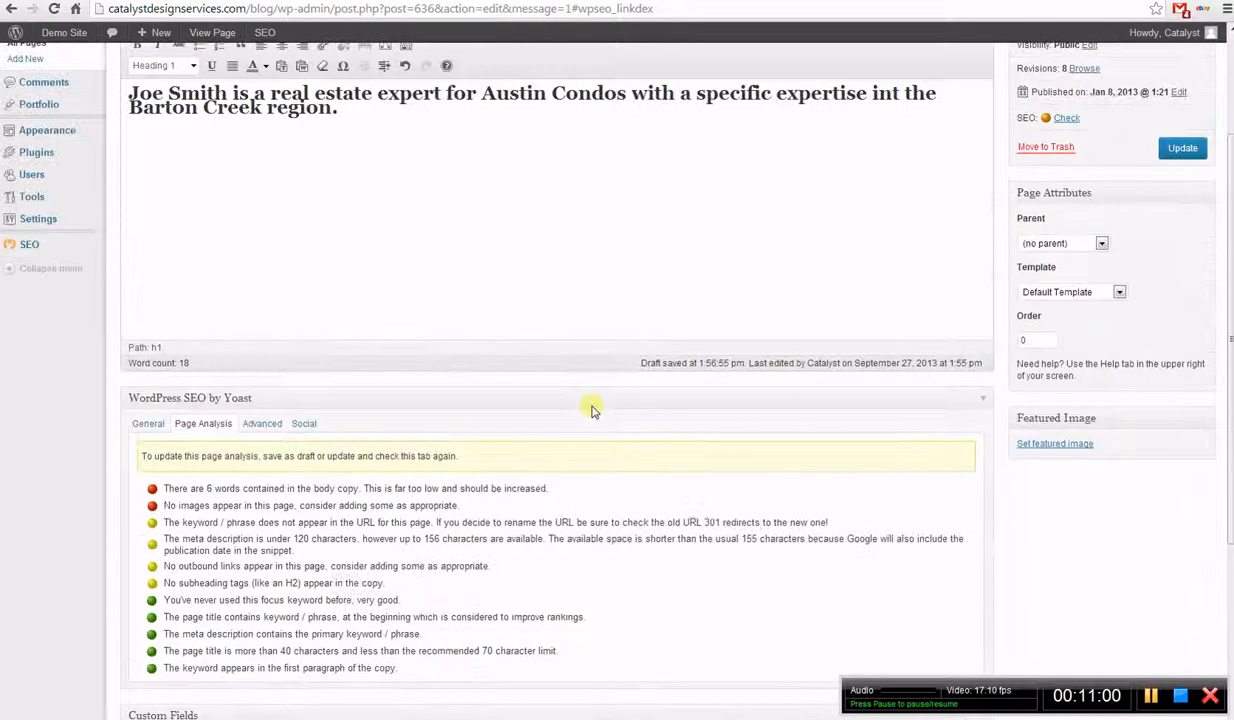
{"action": "scroll", "coordinate": [590, 410], "scroll_direction": "up", "scroll_amount": 3}
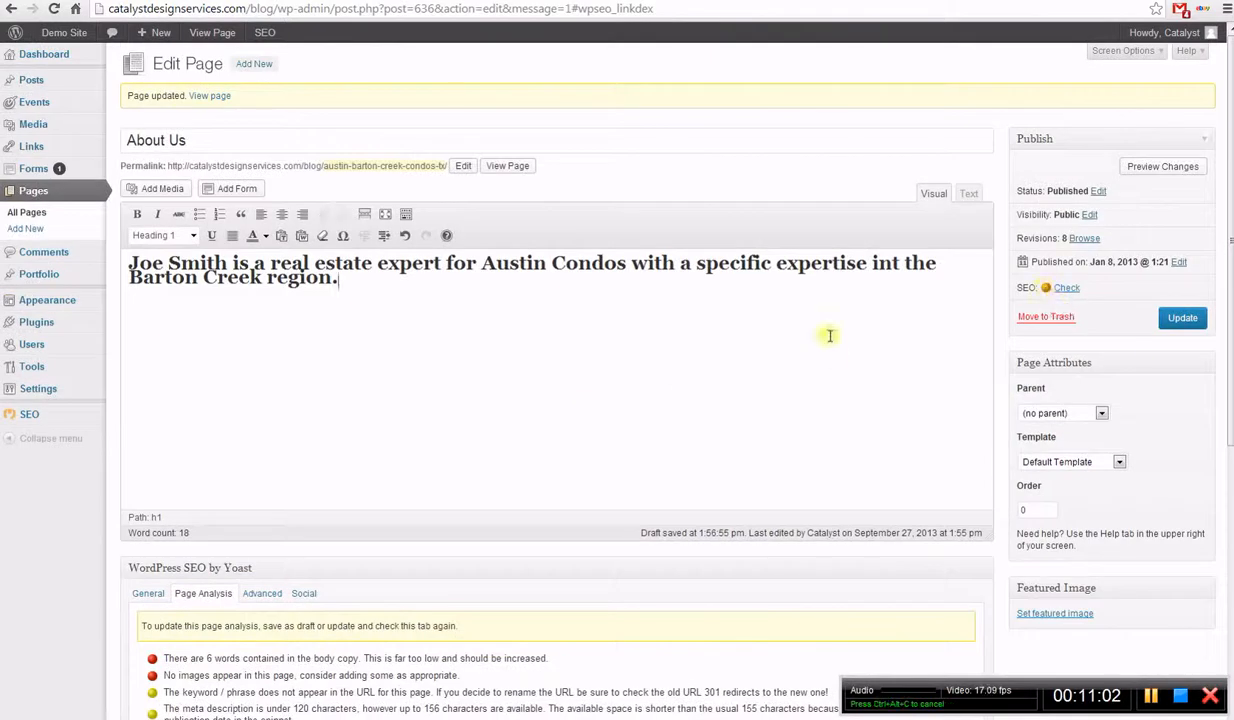
{"action": "scroll", "coordinate": [548, 419], "scroll_direction": "down", "scroll_amount": 4}
{"action": "left_click_drag", "start_coordinate": [399, 469], "coordinate": [337, 309]}
{"action": "left_click", "coordinate": [181, 396]}
{"action": "left_click", "coordinate": [274, 325]}
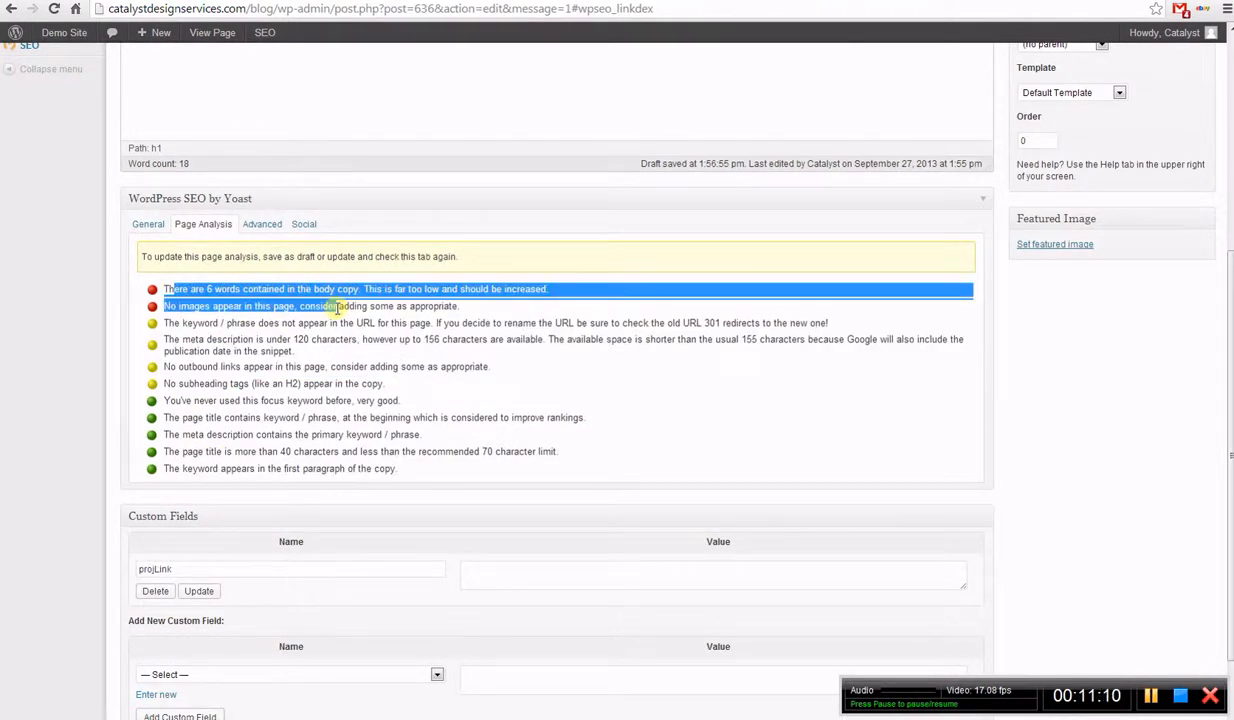
{"action": "left_click", "coordinate": [331, 321]}
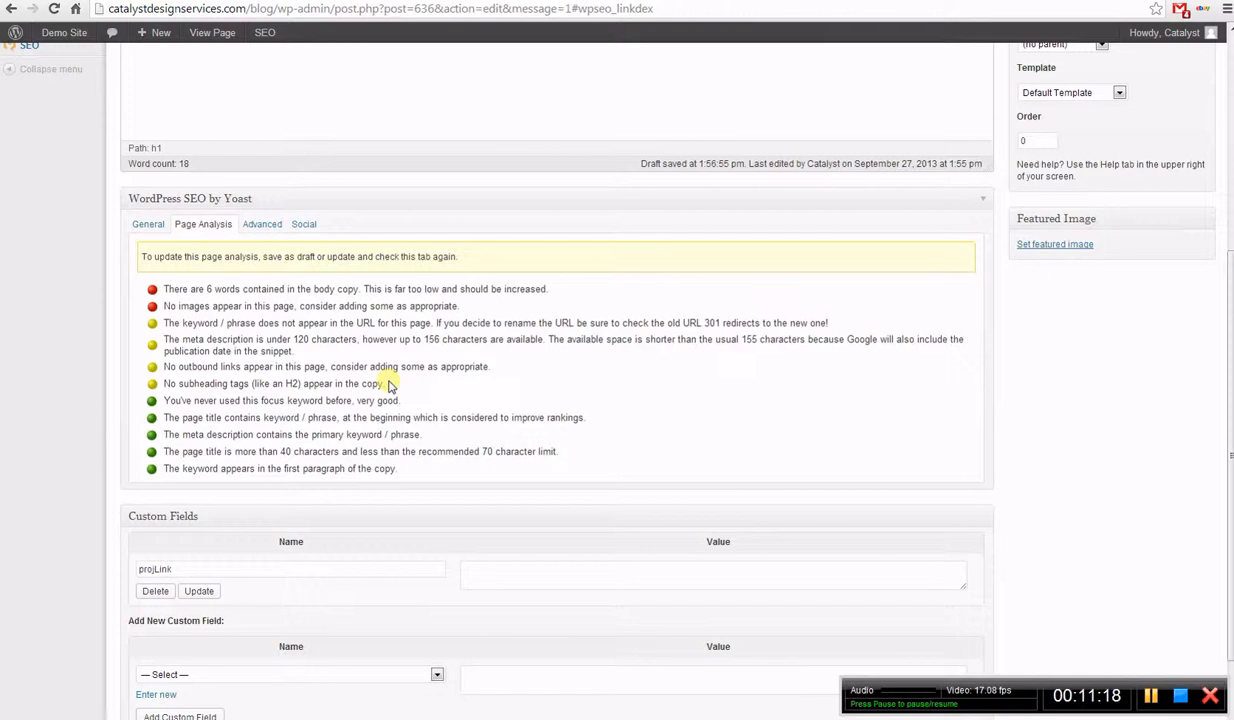
{"action": "scroll", "coordinate": [395, 395], "scroll_direction": "up", "scroll_amount": 4}
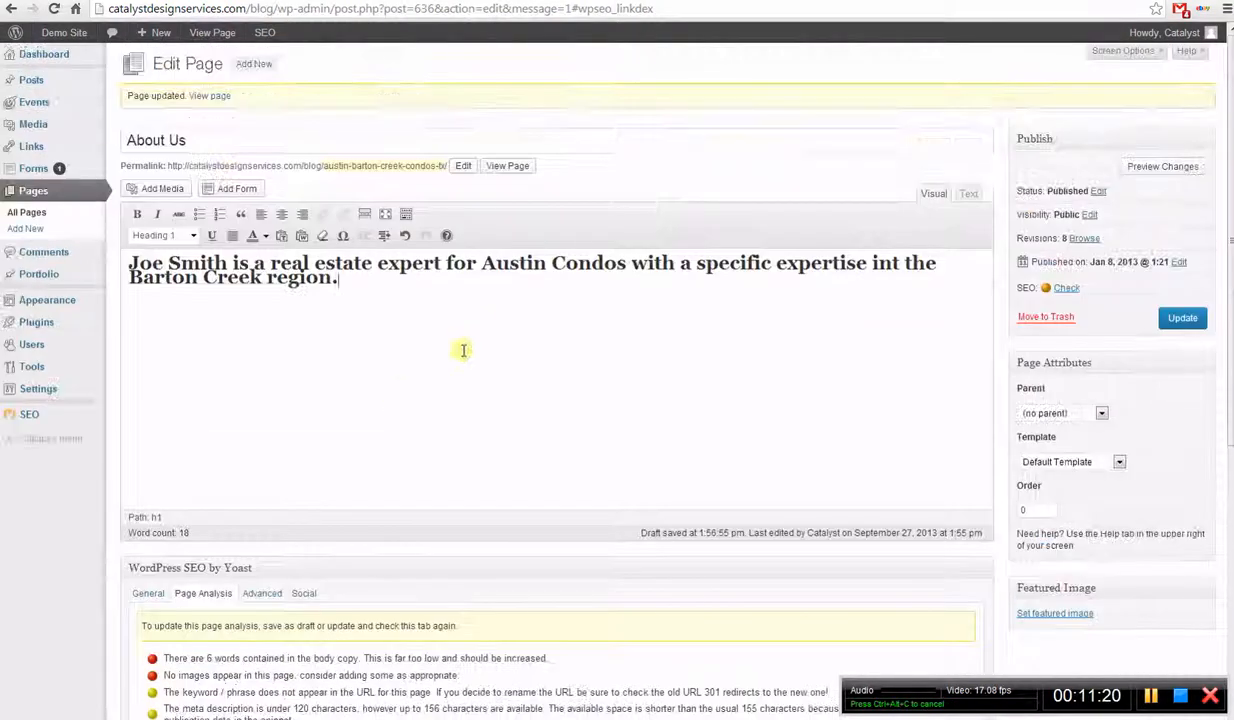